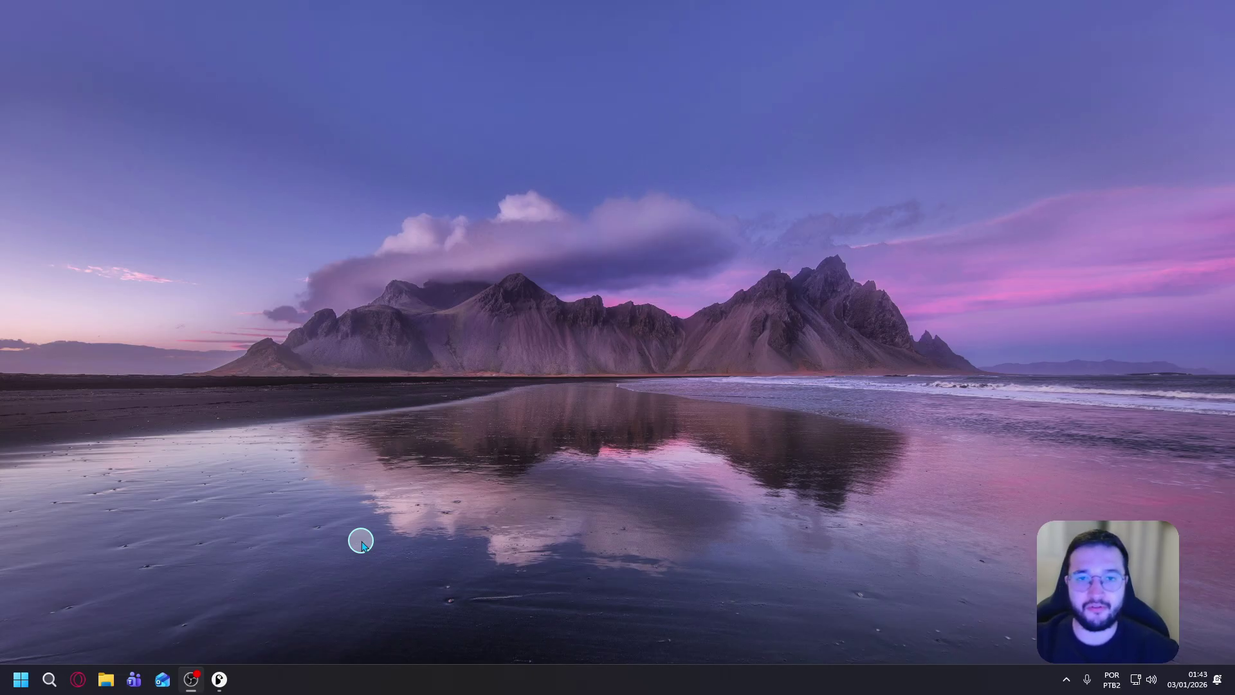
Launch Microsoft Store from Start search and search it for 'psieasy'.
{"action": "left_click", "coordinate": [54, 683]}
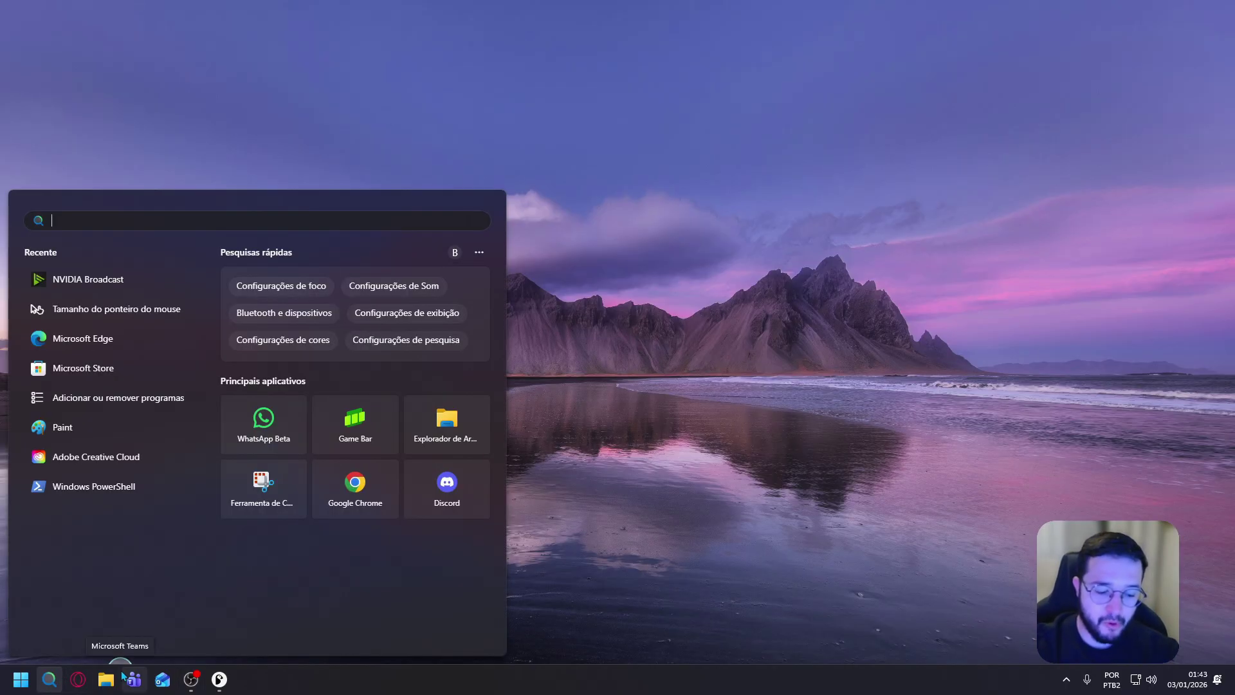
{"action": "type", "text": "micro"}
{"action": "left_click", "coordinate": [143, 320]}
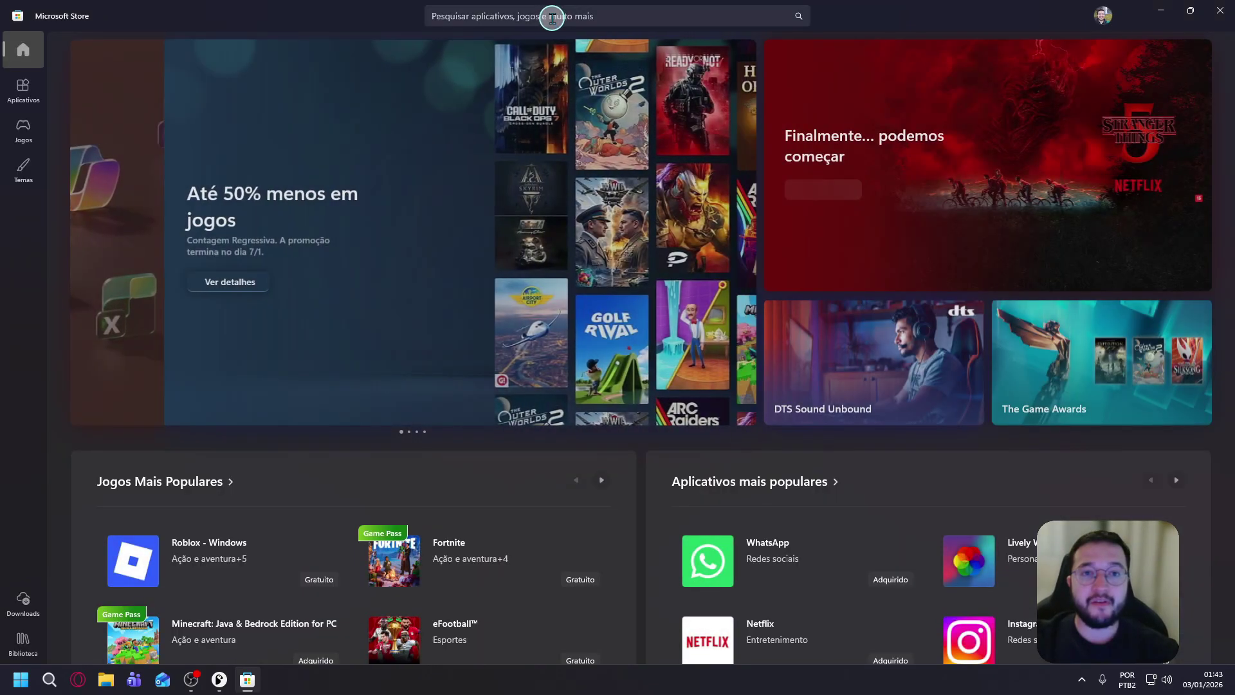
{"action": "left_click", "coordinate": [553, 18]}
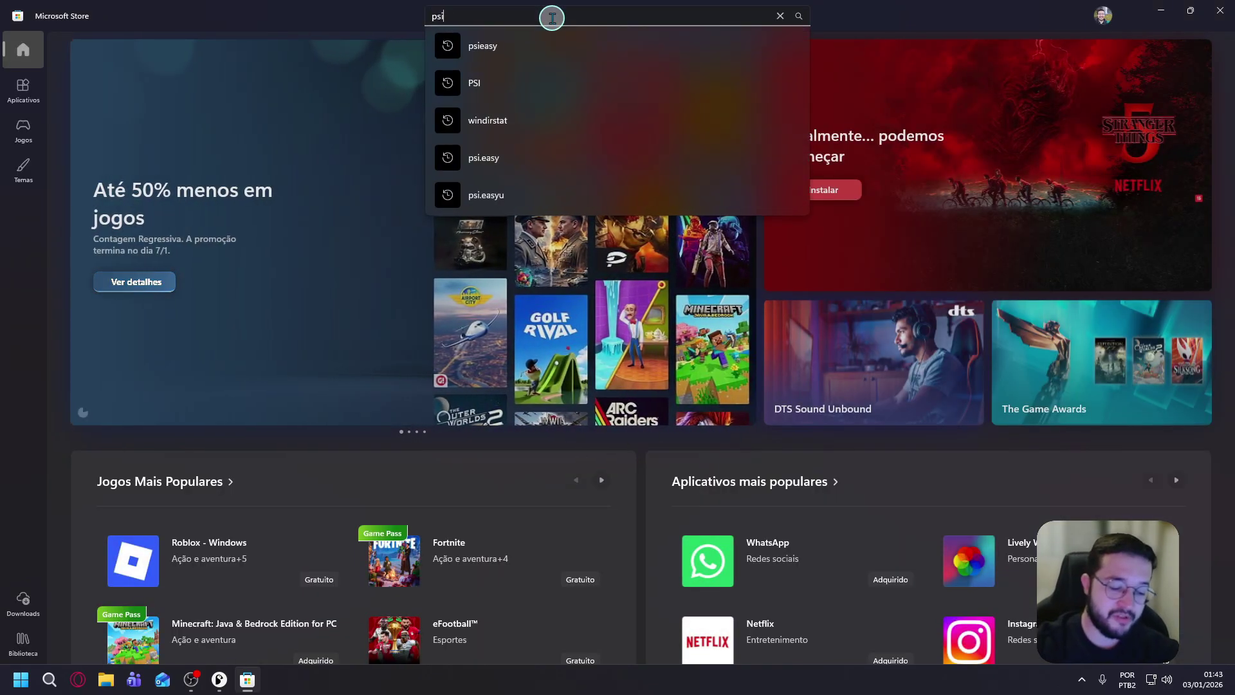
{"action": "type", "text": "psieas"}
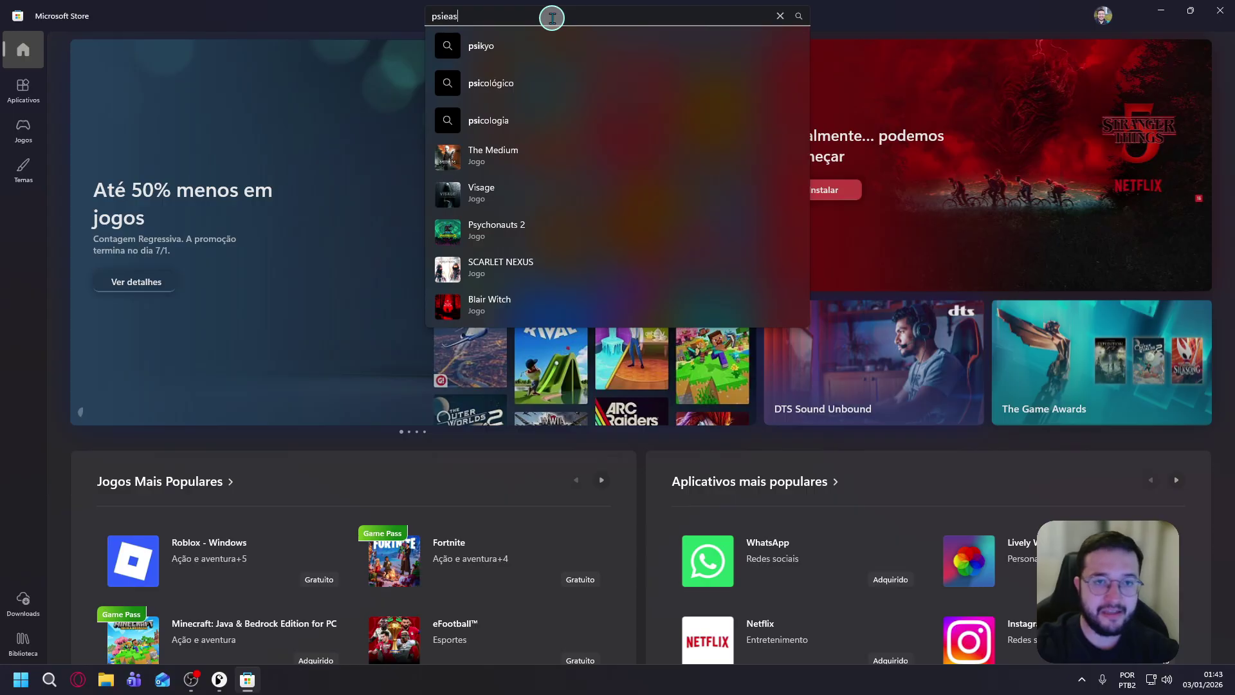
{"action": "type", "text": "y"}
{"action": "key", "text": "Return"}
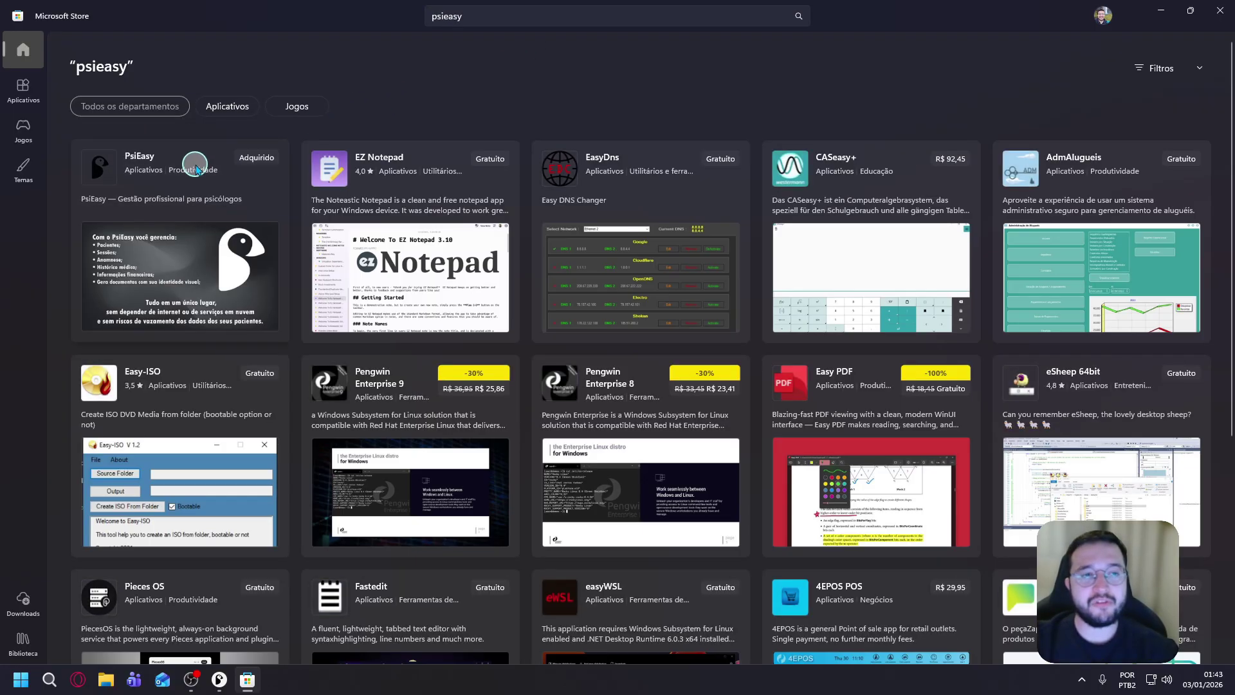
Open PsiEasy's Store page, then minimize the Store and bring up PsiEasy's dashboard.
{"action": "left_click", "coordinate": [196, 169]}
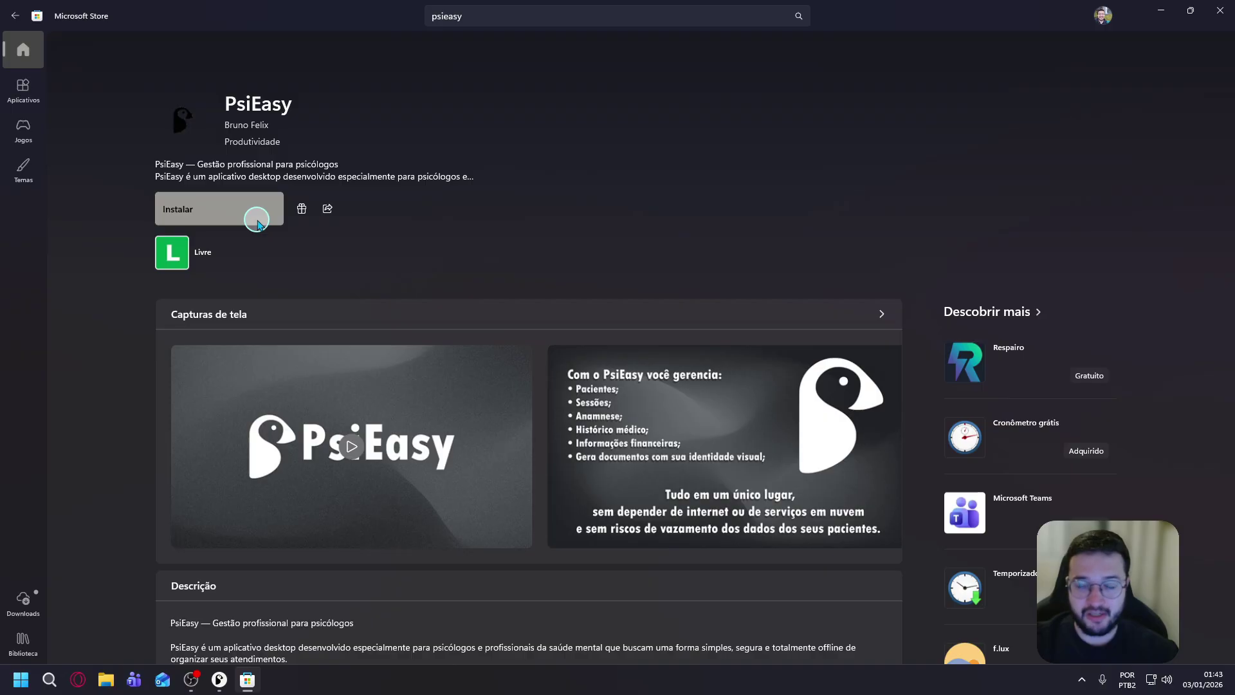
{"action": "left_click", "coordinate": [1159, 10]}
{"action": "left_click", "coordinate": [220, 679]}
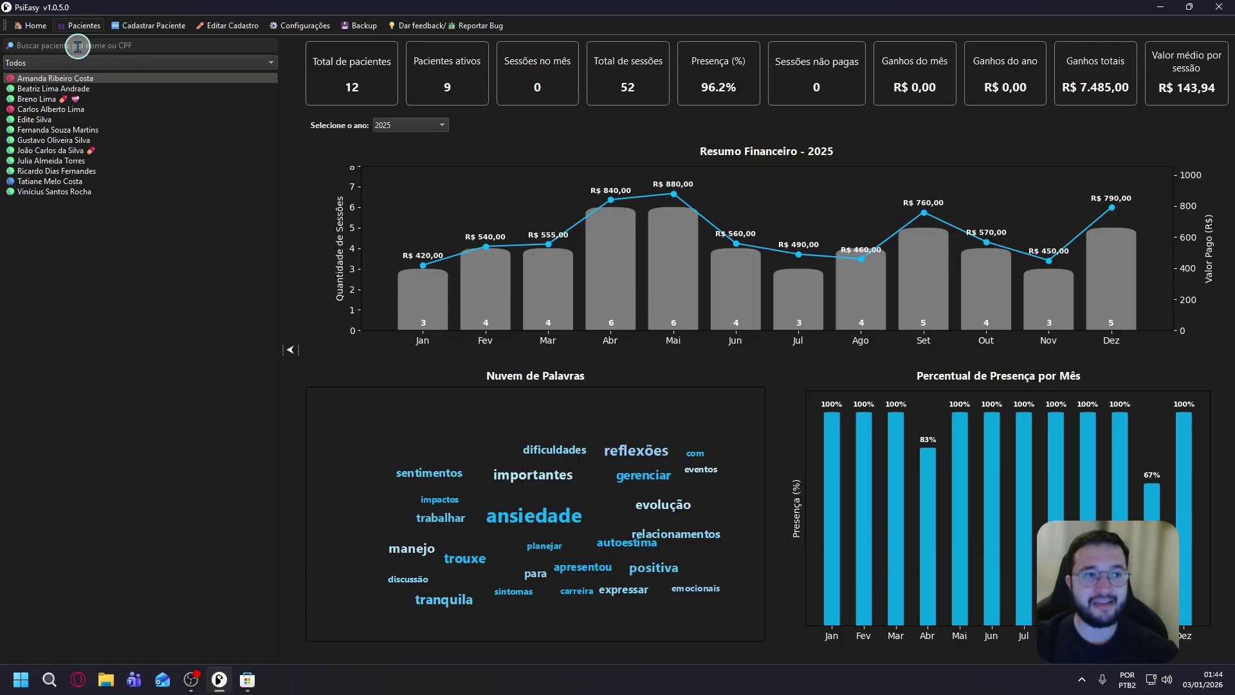
{"action": "left_click", "coordinate": [40, 29]}
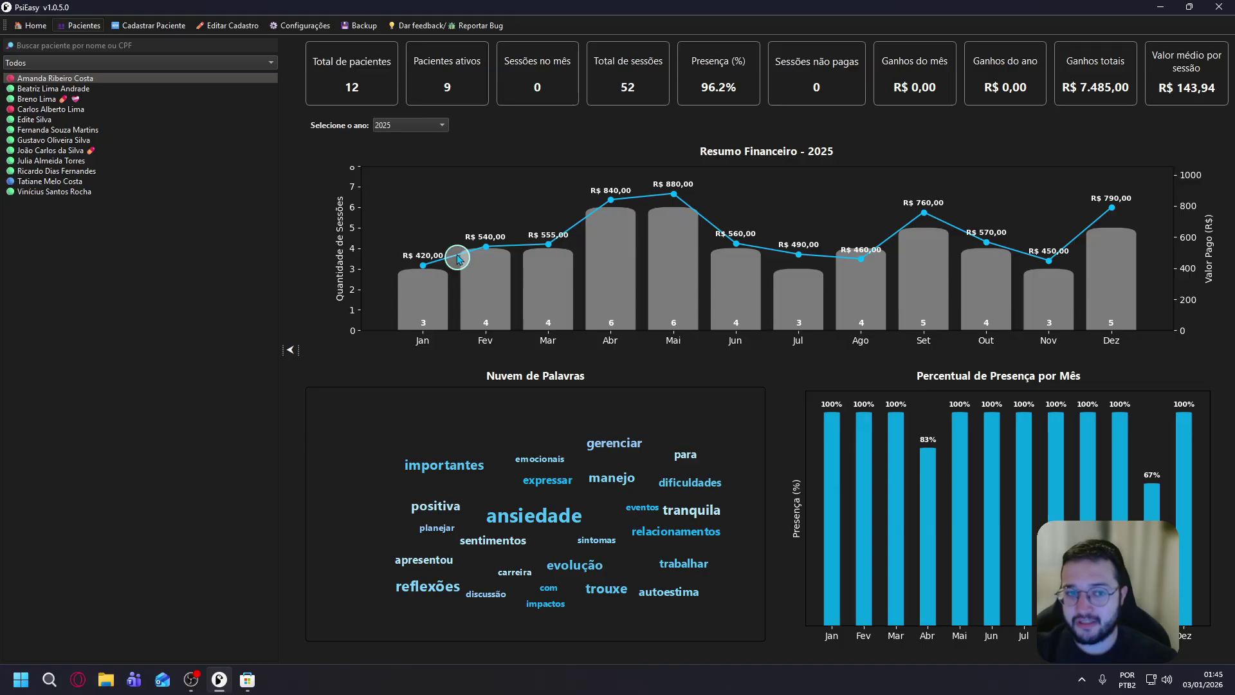
View the 2024 dashboard figures, switch back to 2025, and open Cadastrar Paciente.
{"action": "left_click", "coordinate": [427, 126]}
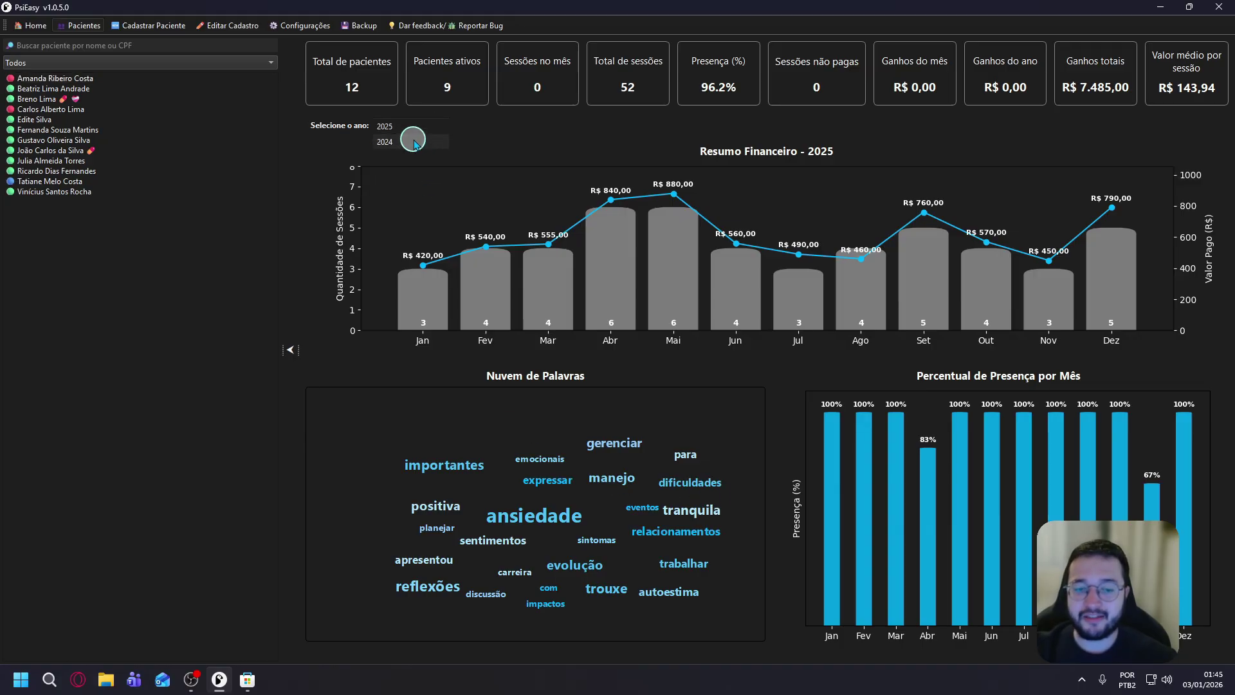
{"action": "left_click", "coordinate": [413, 142]}
{"action": "left_click", "coordinate": [427, 132]}
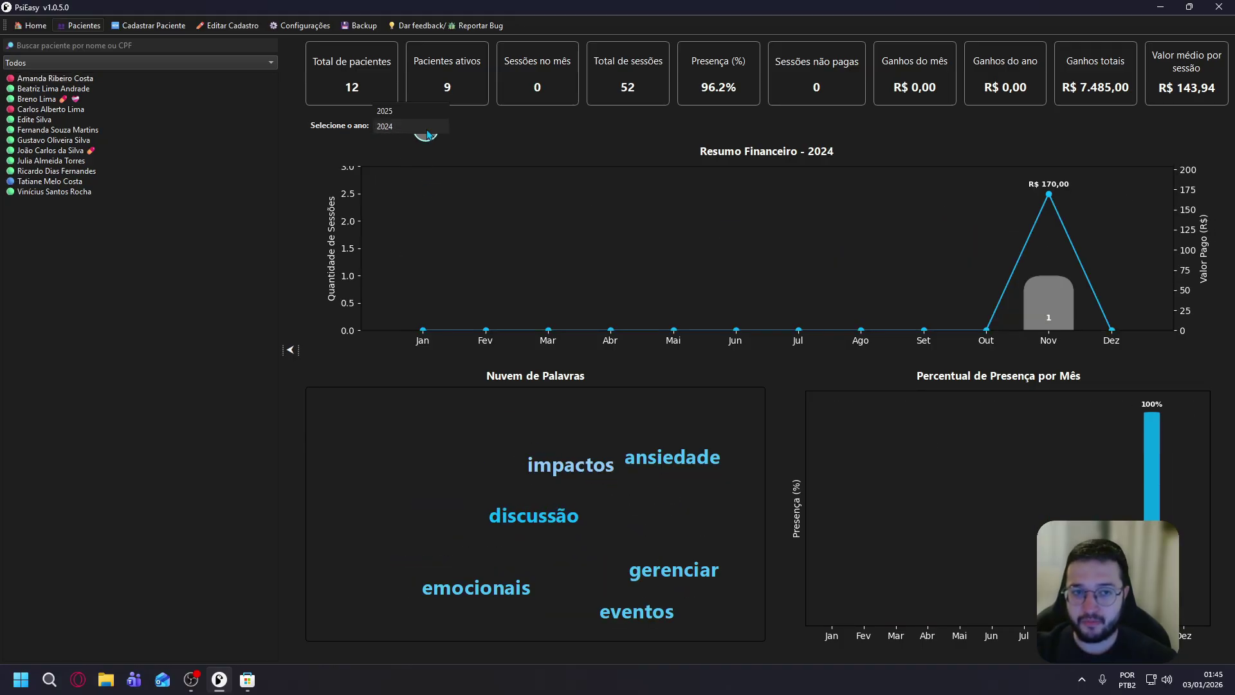
{"action": "left_click", "coordinate": [419, 110]}
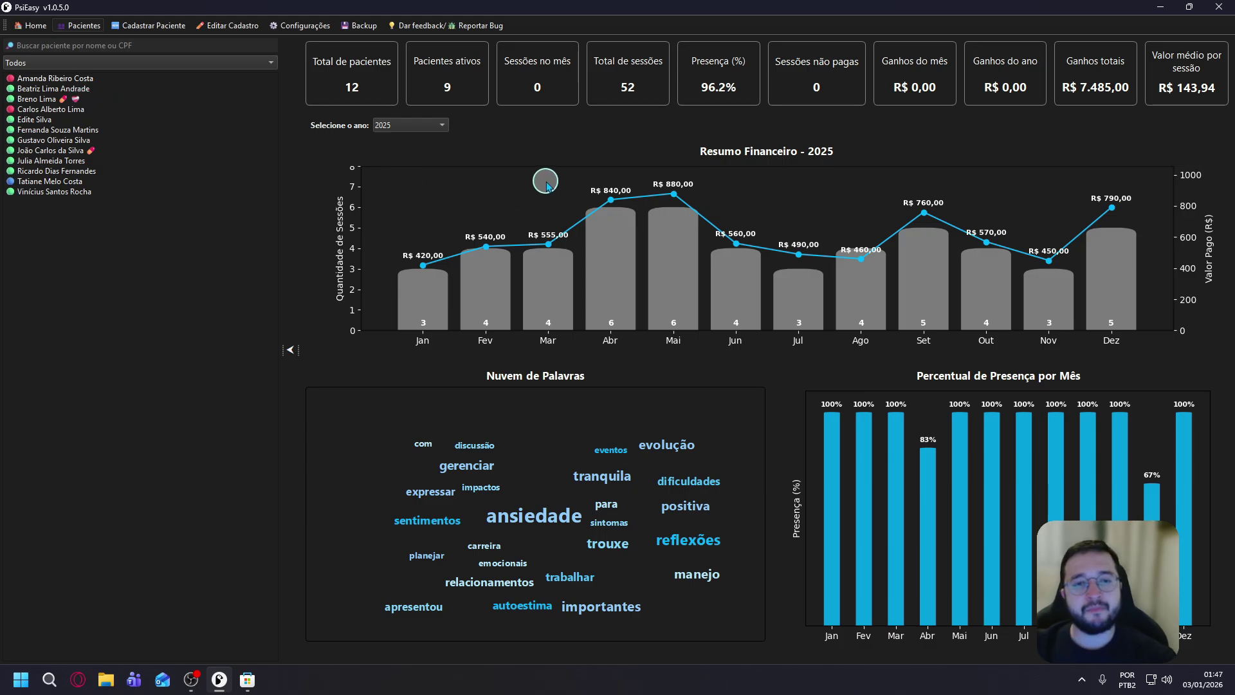
{"action": "left_click", "coordinate": [163, 25]}
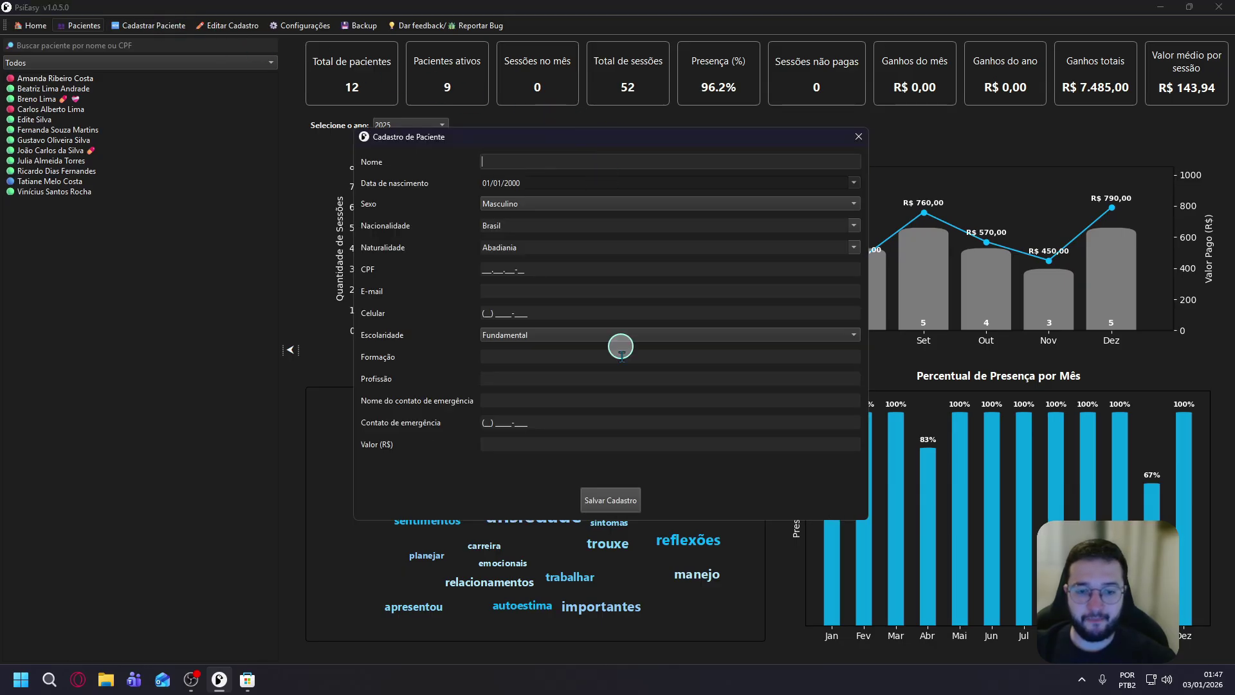
Trigger the empty-form validation, then enter the patient's full name in Nome.
{"action": "left_click", "coordinate": [610, 502]}
{"action": "left_click", "coordinate": [592, 157]}
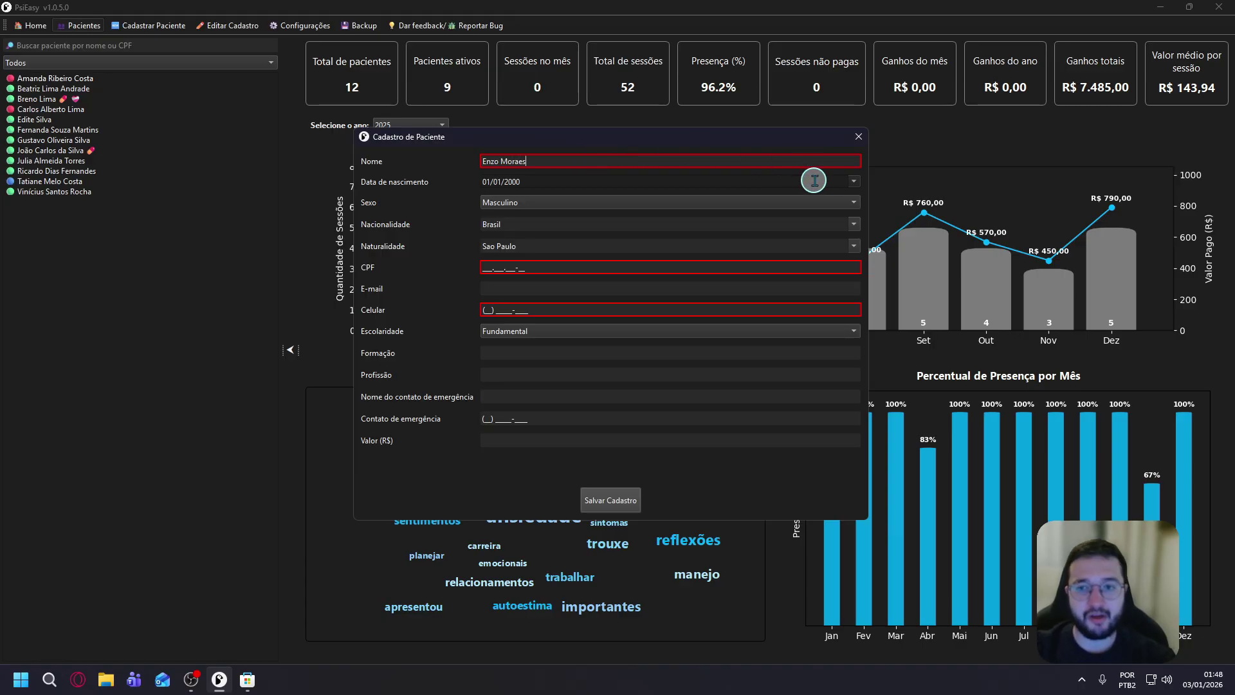
{"action": "left_click", "coordinate": [854, 181]}
{"action": "left_click", "coordinate": [494, 194]}
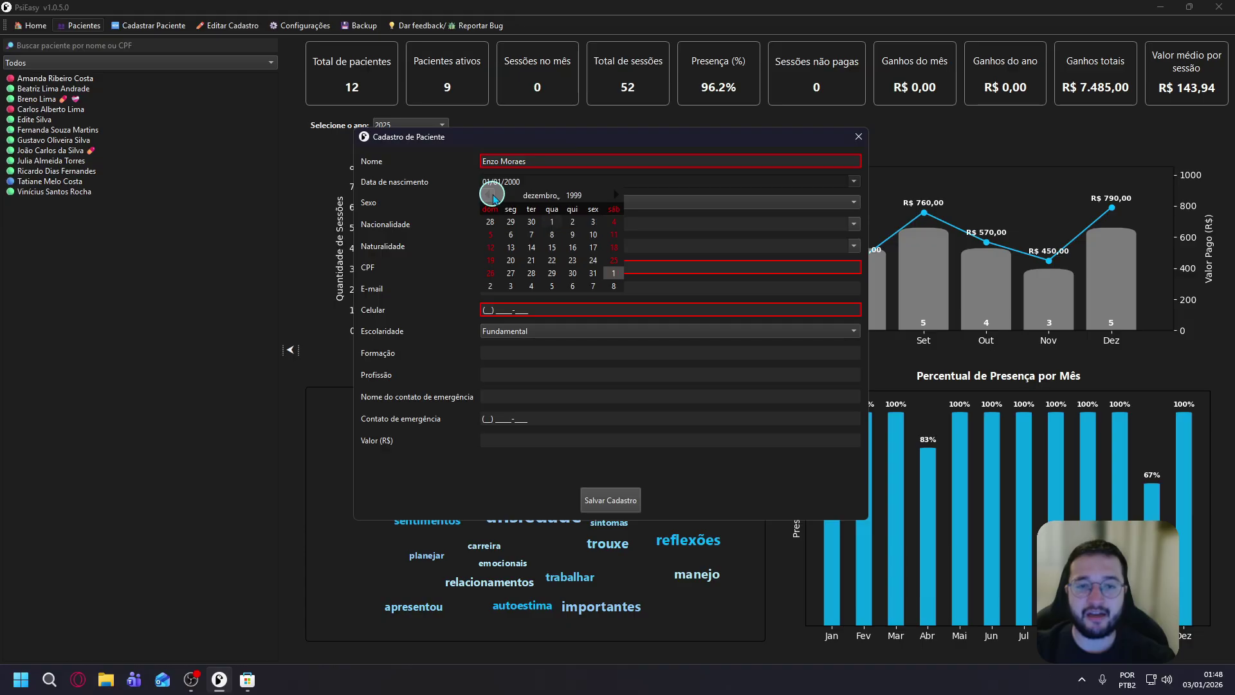
{"action": "left_click", "coordinate": [493, 194]}
{"action": "left_click", "coordinate": [493, 194]}
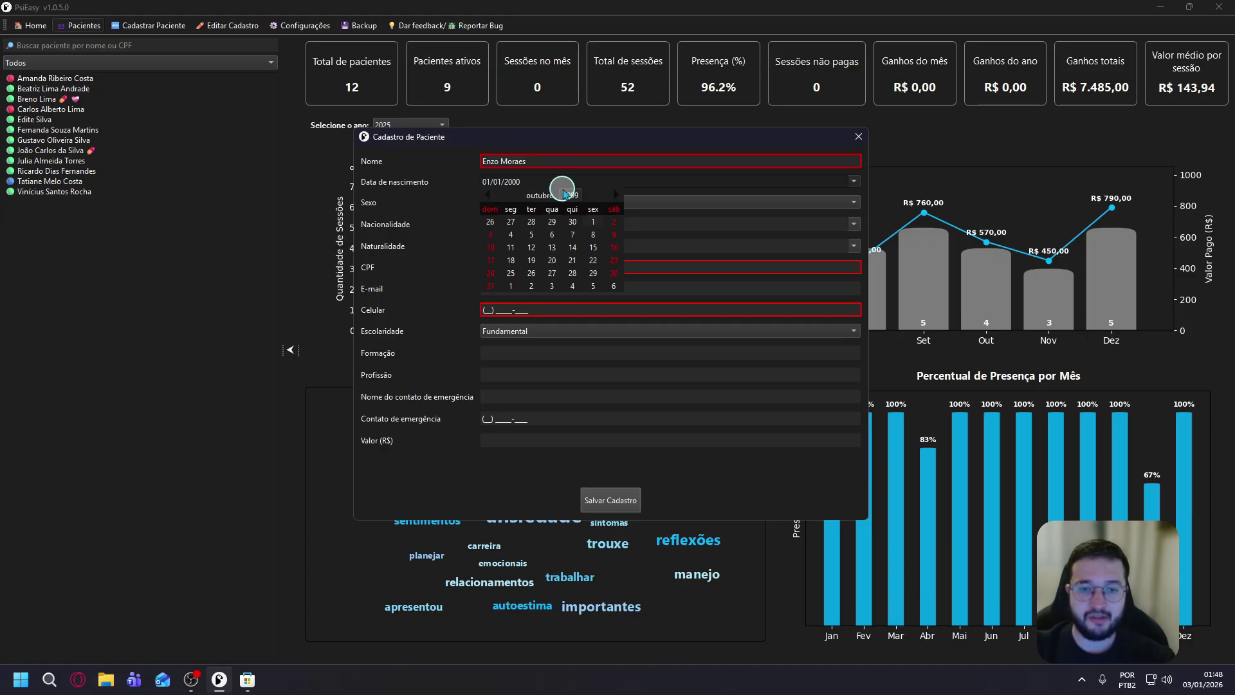
{"action": "left_click", "coordinate": [572, 195]}
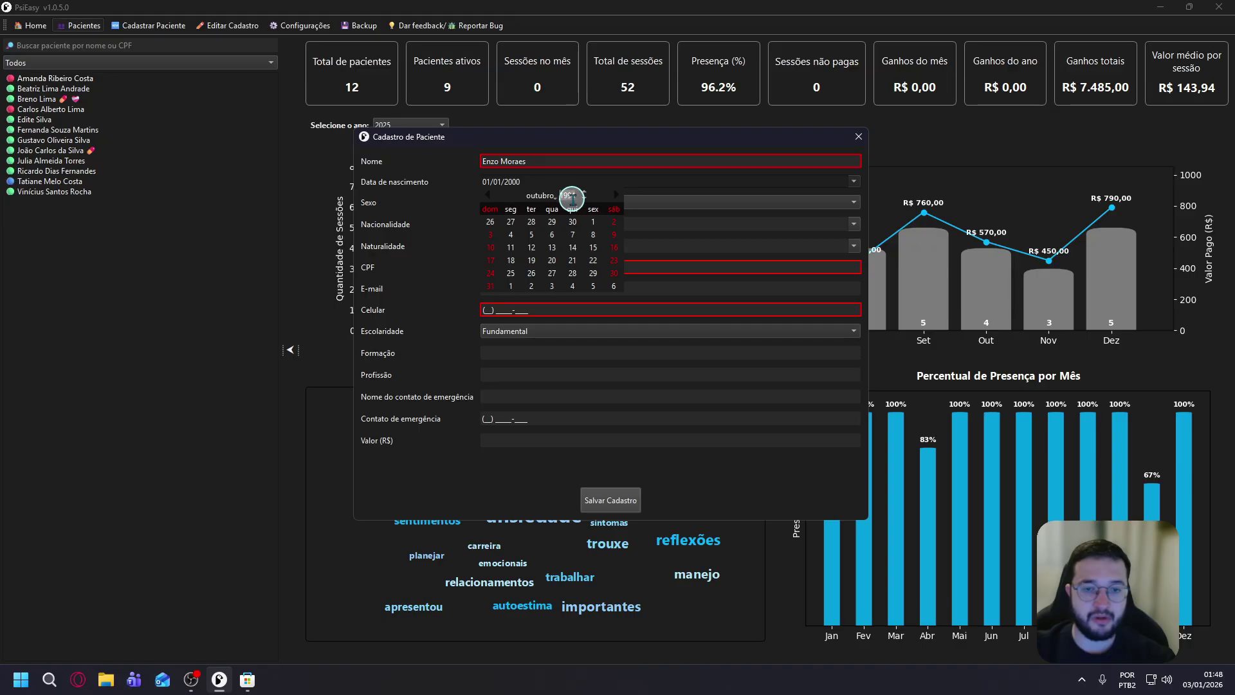
{"action": "left_click", "coordinate": [586, 200]}
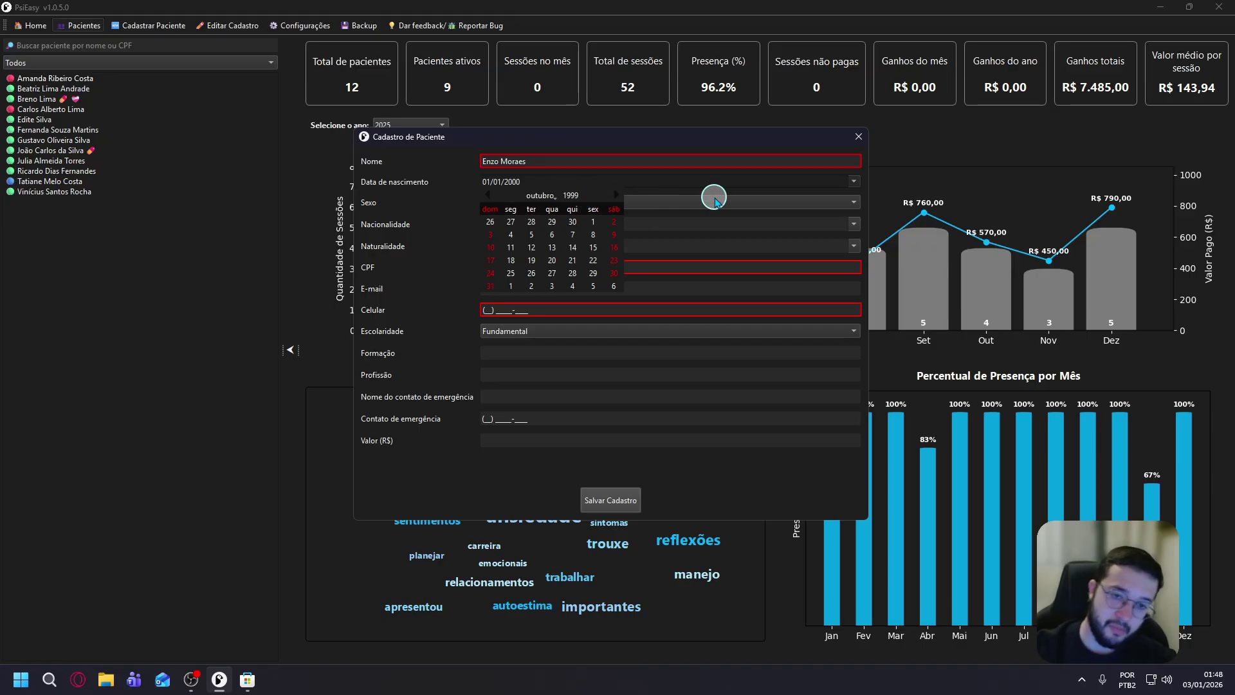
{"action": "left_click", "coordinate": [542, 175]}
{"action": "key", "text": "Left"}
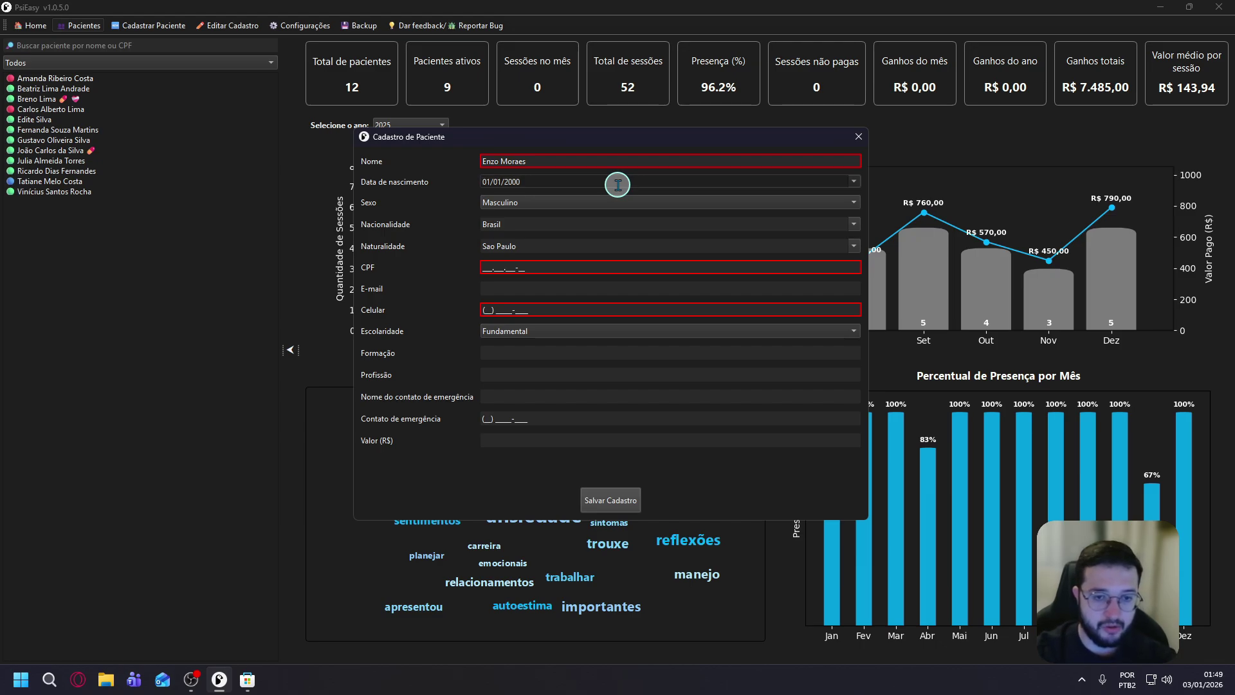
{"action": "key", "text": "BackSpace"}
{"action": "key", "text": "BackSpace"}
{"action": "type", "text": "18"}
{"action": "key", "text": "Right"}
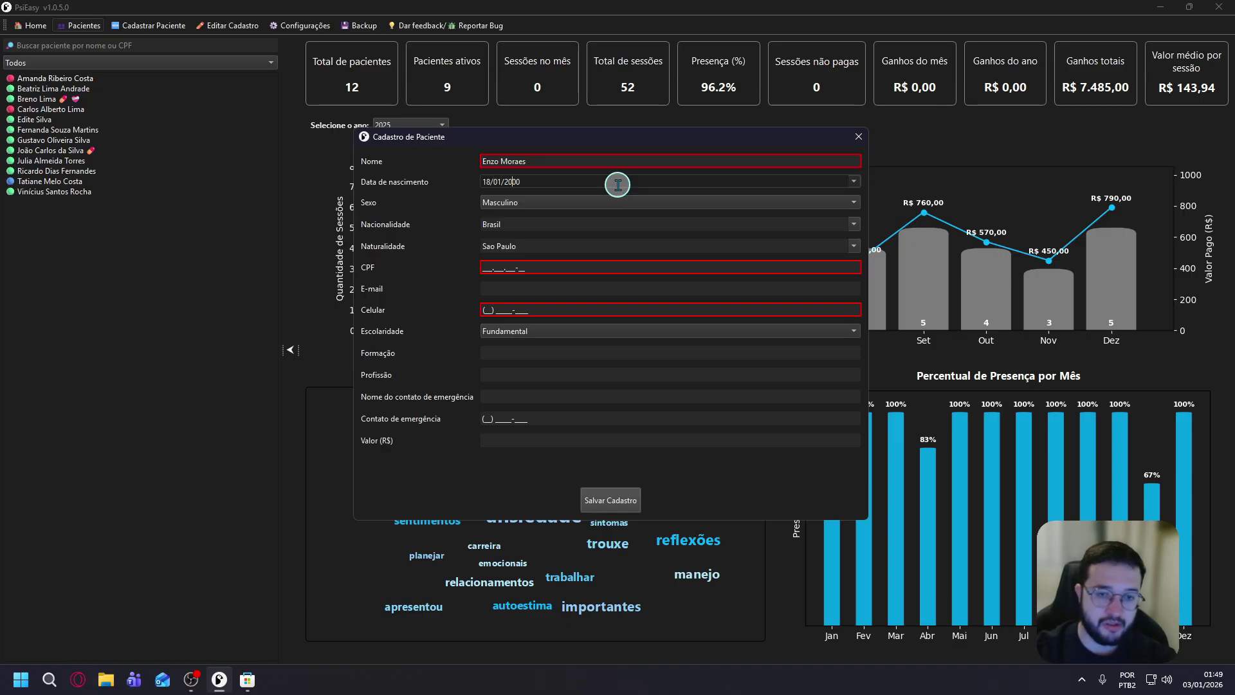
{"action": "key", "text": "BackSpace"}
{"action": "key", "text": "BackSpace"}
{"action": "key", "text": "BackSpace"}
{"action": "key", "text": "BackSpace"}
{"action": "type", "text": "1989"}
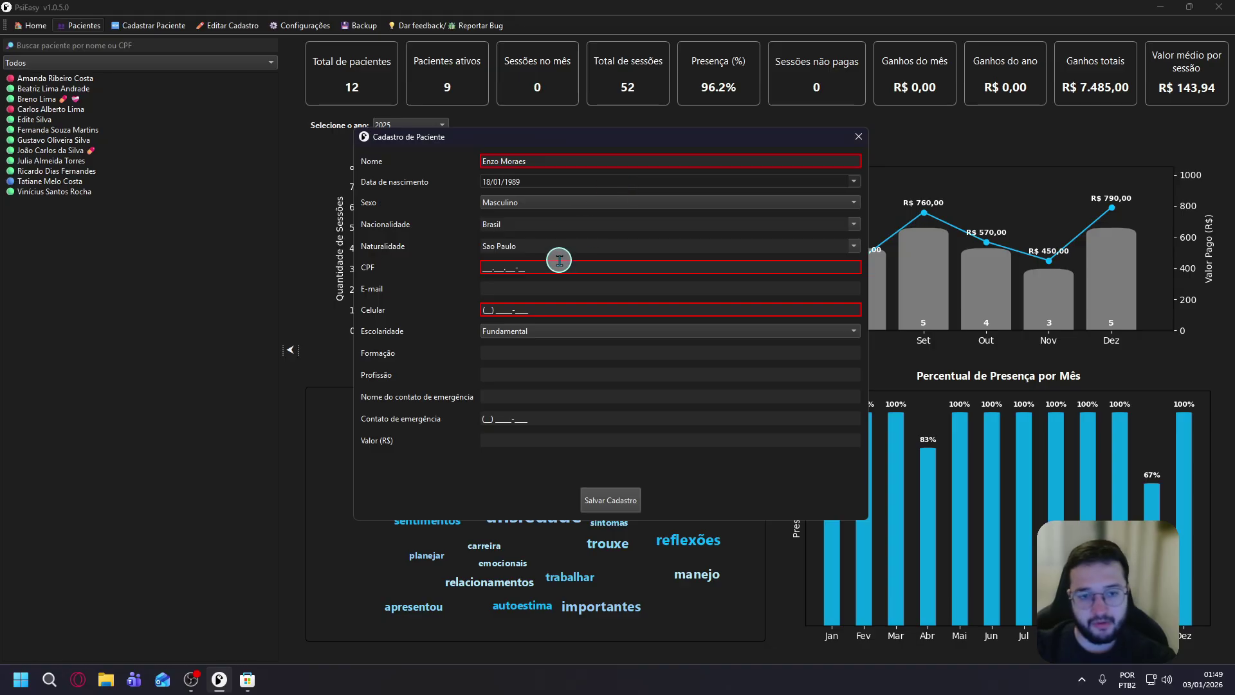
Enter the patient's CPF and mobile number.
{"action": "left_click", "coordinate": [486, 266]}
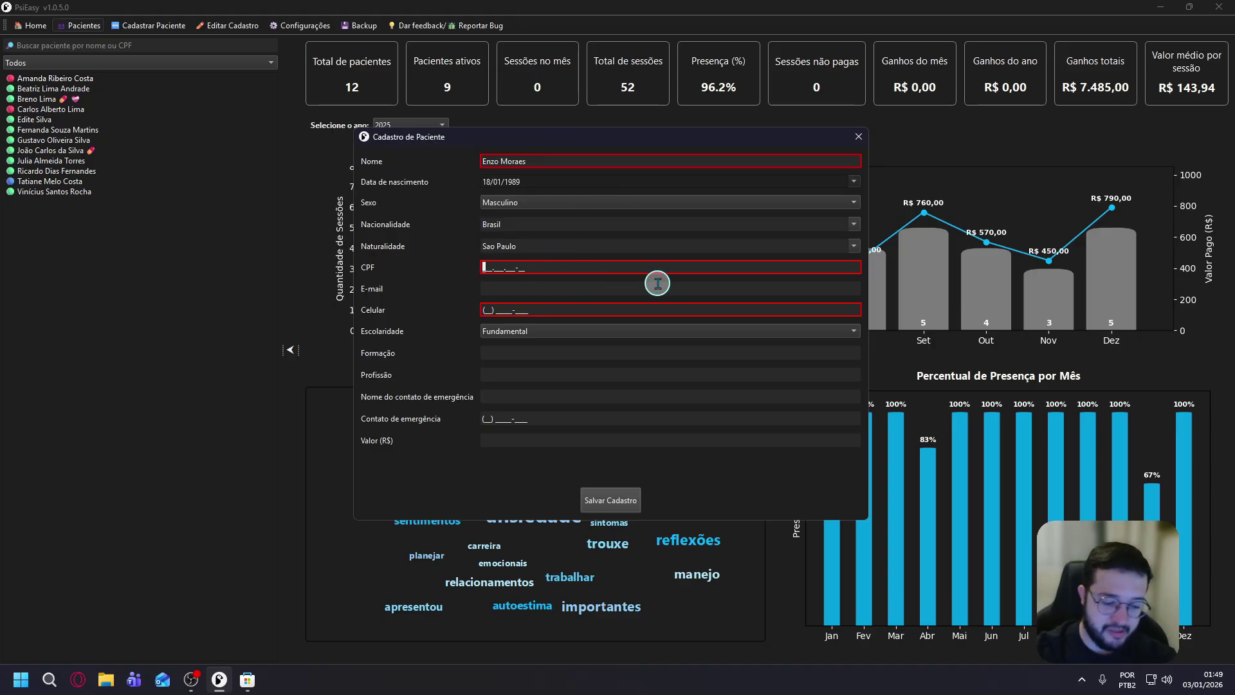
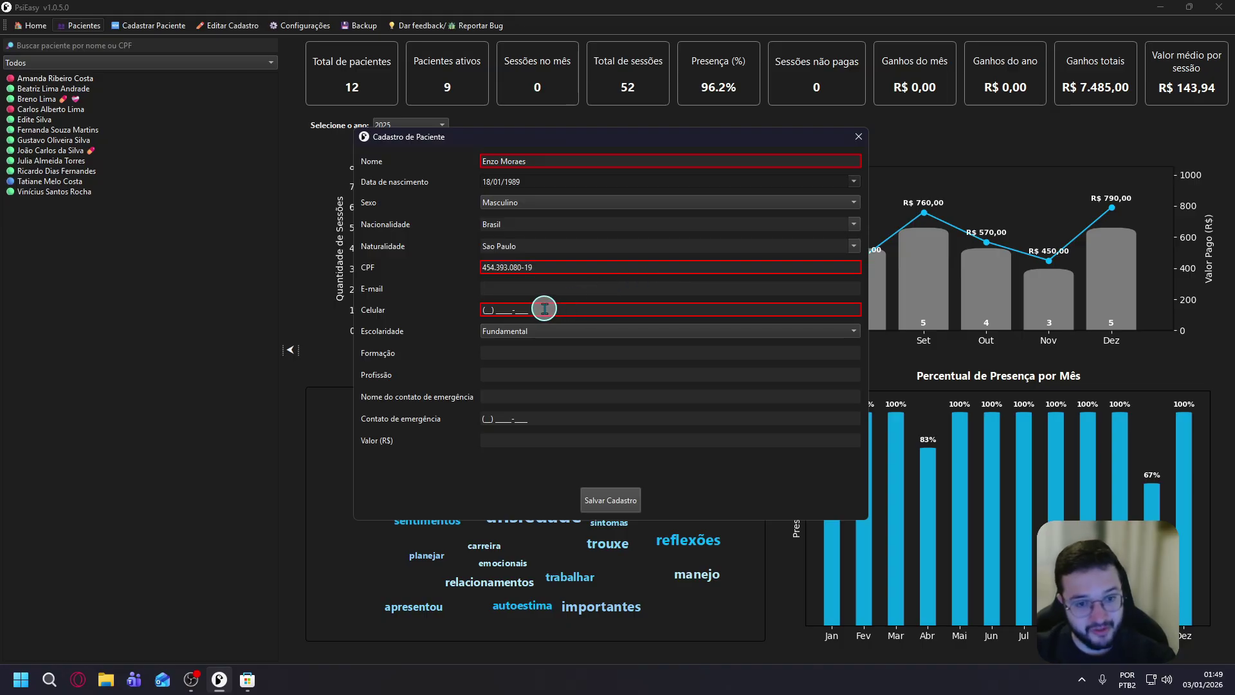
{"action": "left_click", "coordinate": [548, 310]}
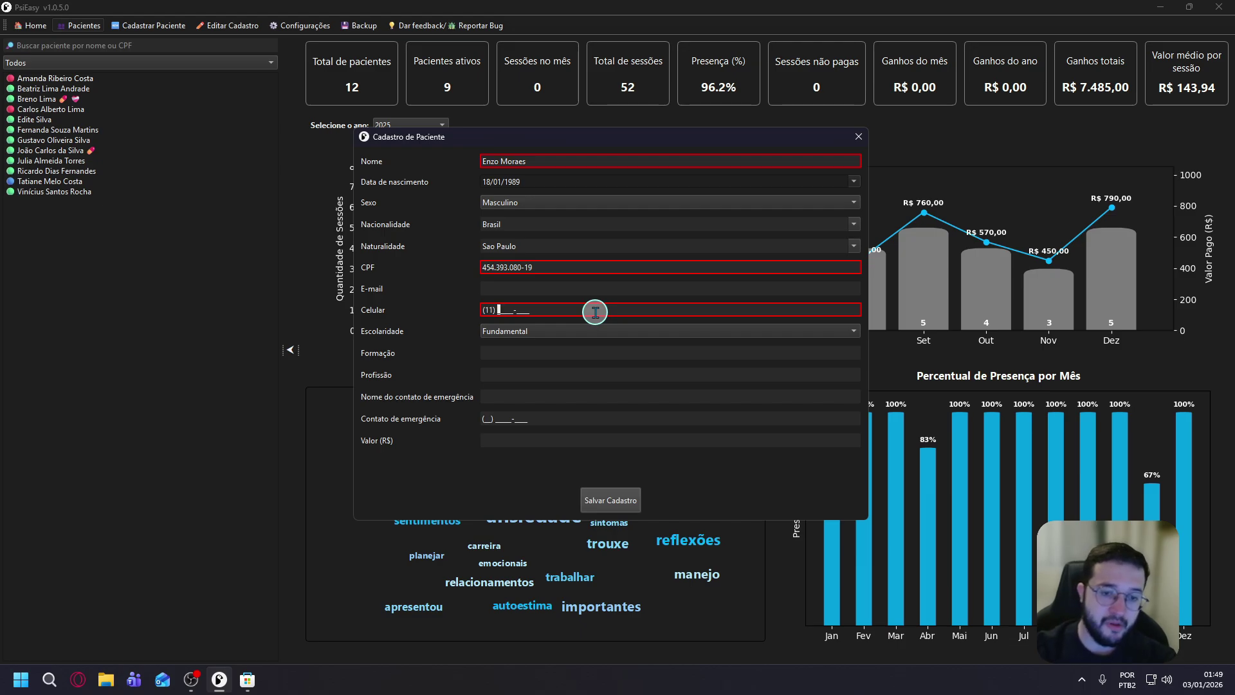
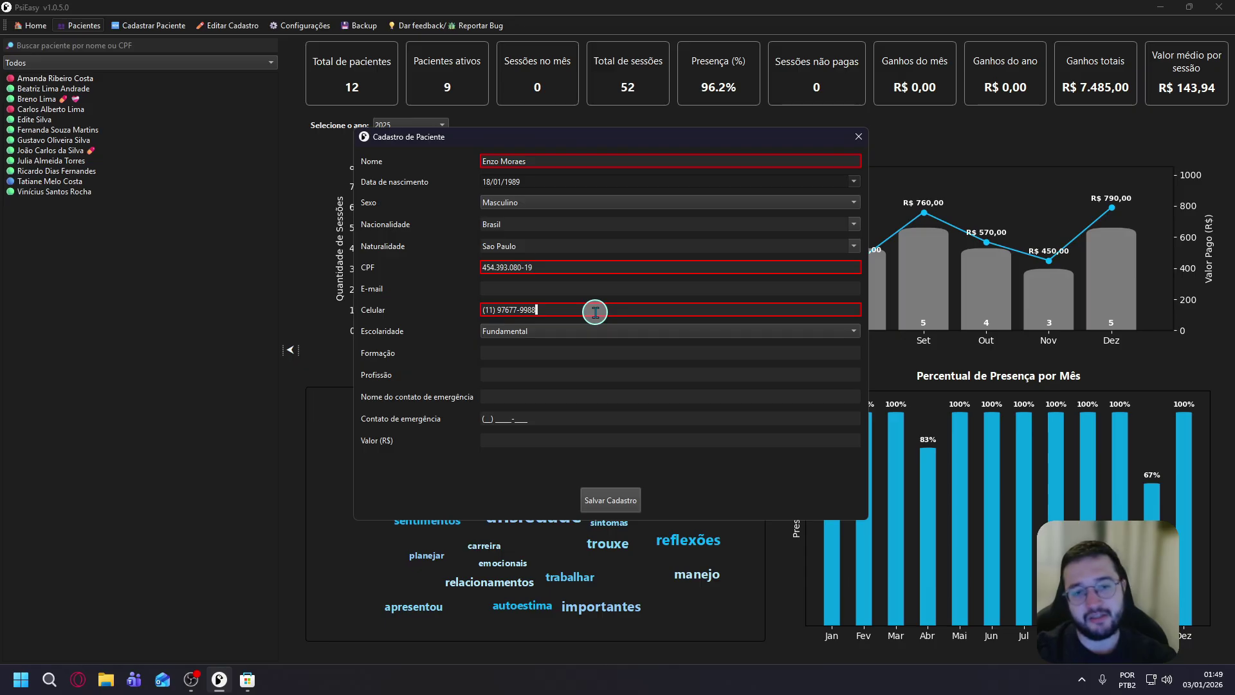
Keep Fundamental schooling, set Valor (R$) to 220, and save the registration.
{"action": "left_click", "coordinate": [624, 289]}
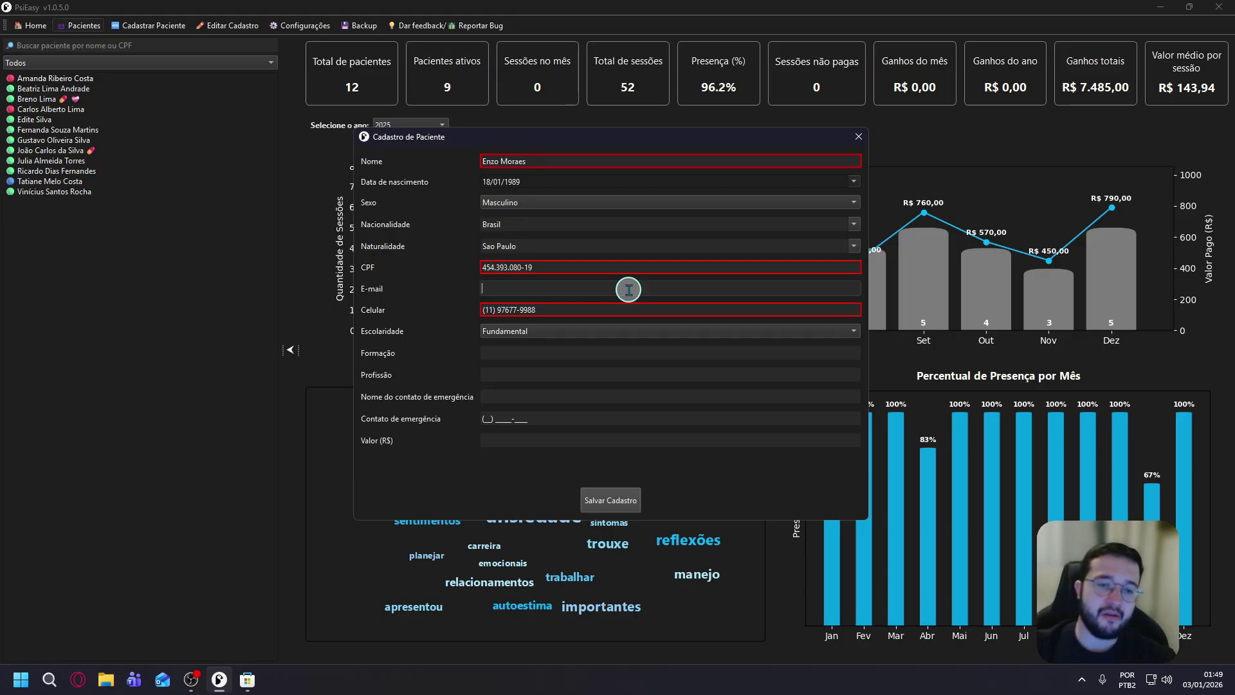
{"action": "left_click", "coordinate": [557, 330]}
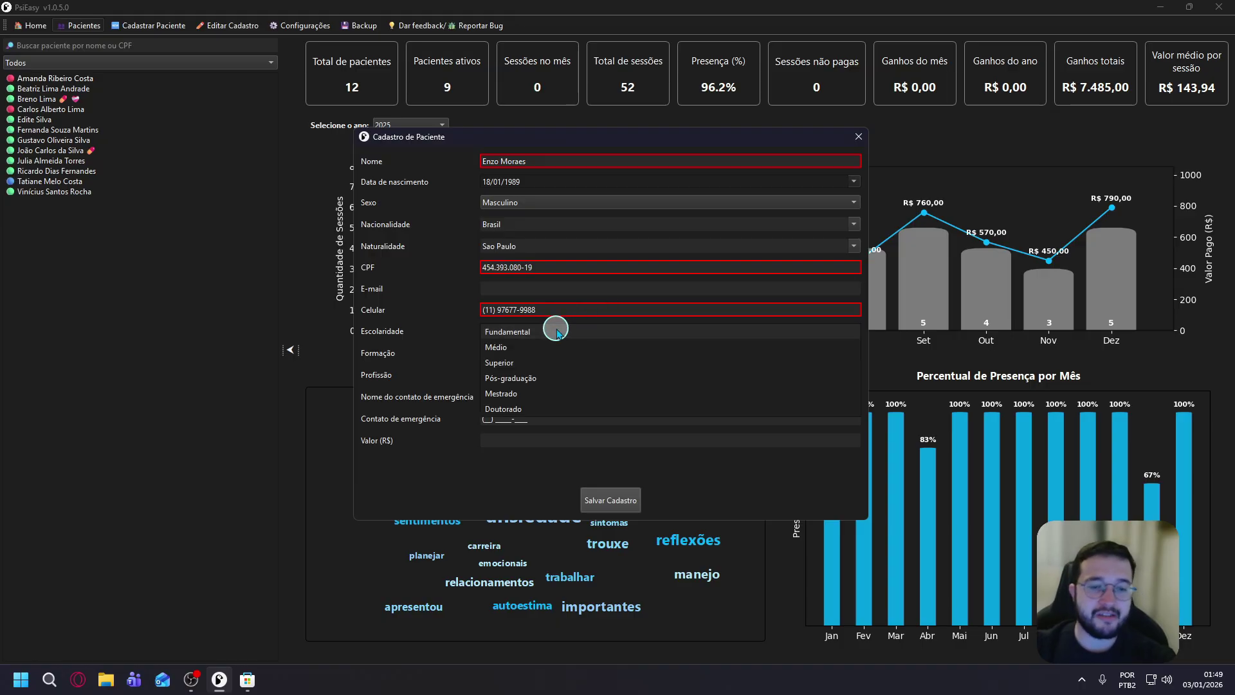
{"action": "left_click", "coordinate": [505, 332]}
{"action": "left_click", "coordinate": [520, 376]}
{"action": "left_click", "coordinate": [495, 398]}
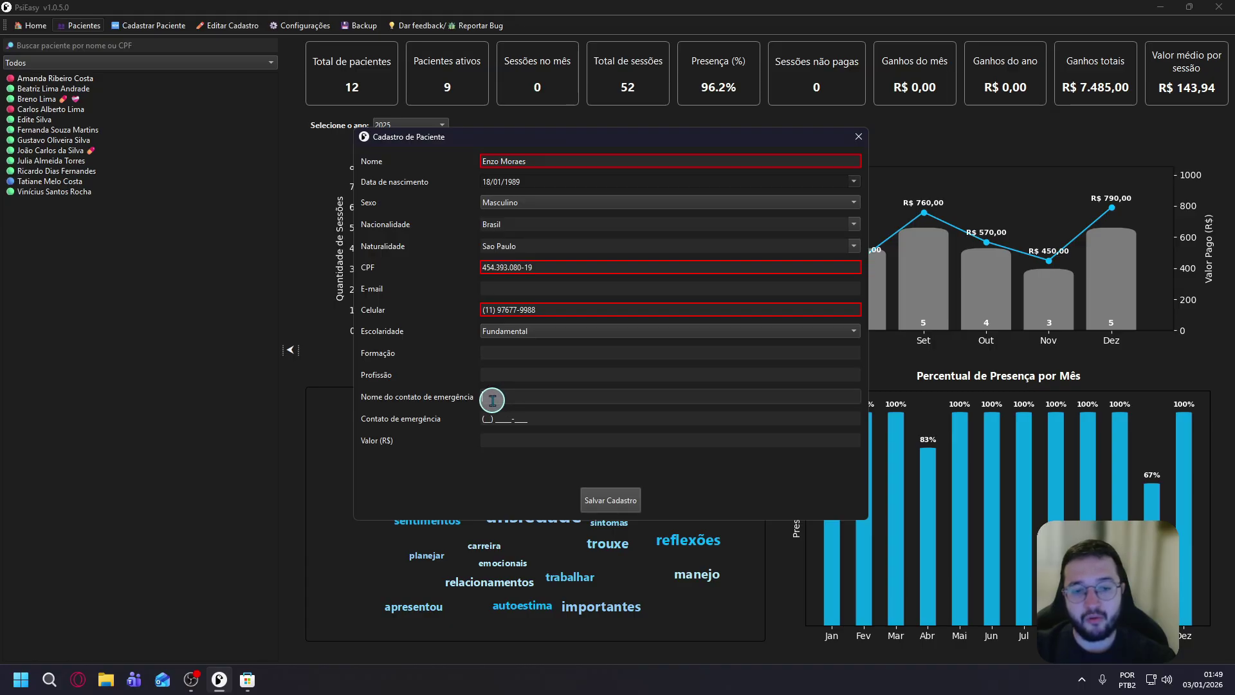
{"action": "left_click", "coordinate": [489, 418]}
{"action": "left_click", "coordinate": [504, 440]}
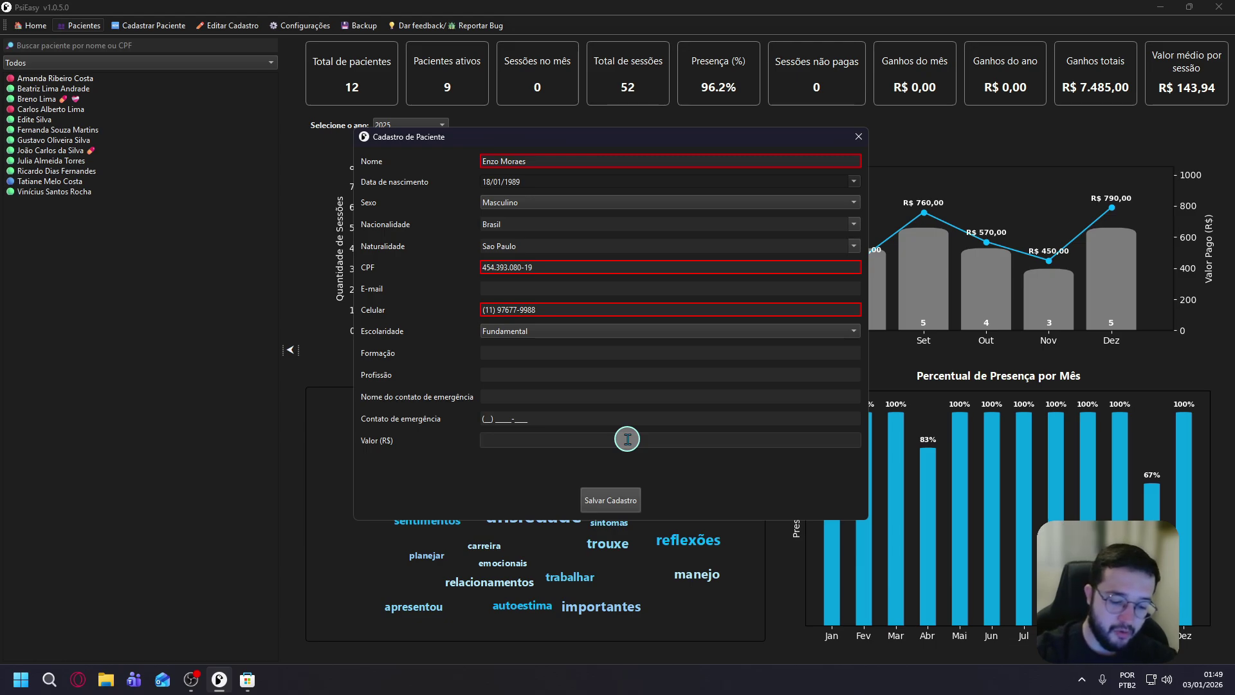
{"action": "type", "text": "220"}
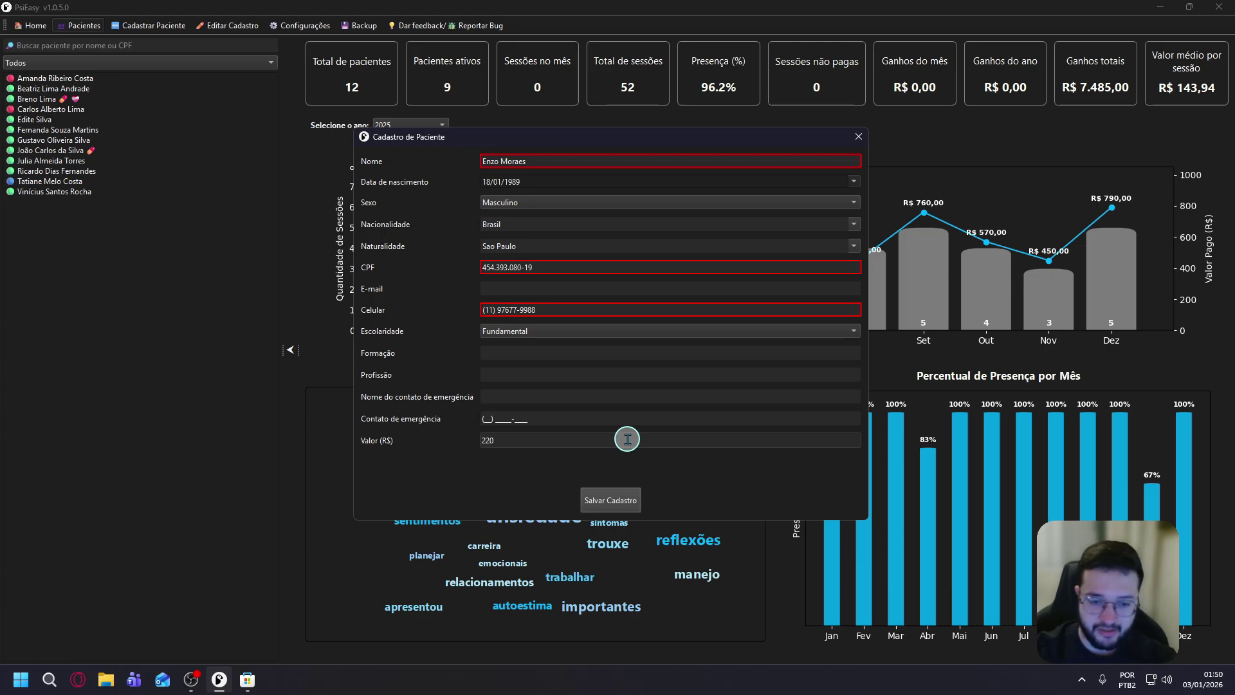
{"action": "left_click", "coordinate": [634, 496]}
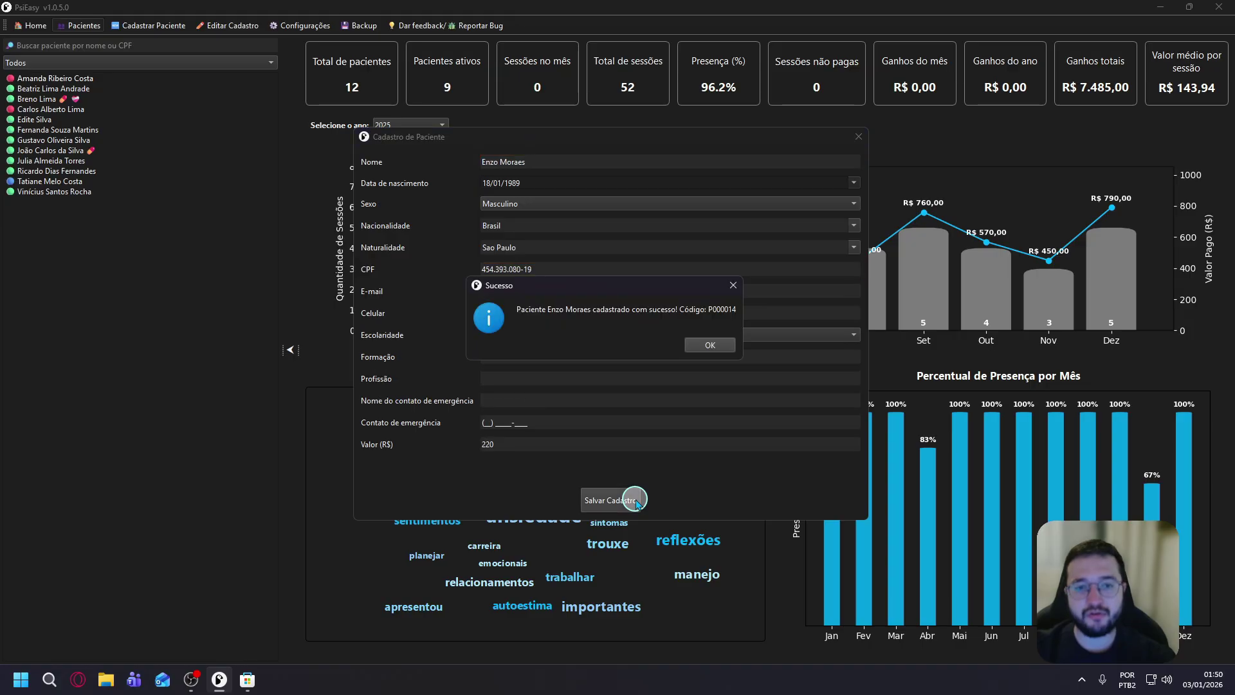
{"action": "left_click", "coordinate": [712, 346]}
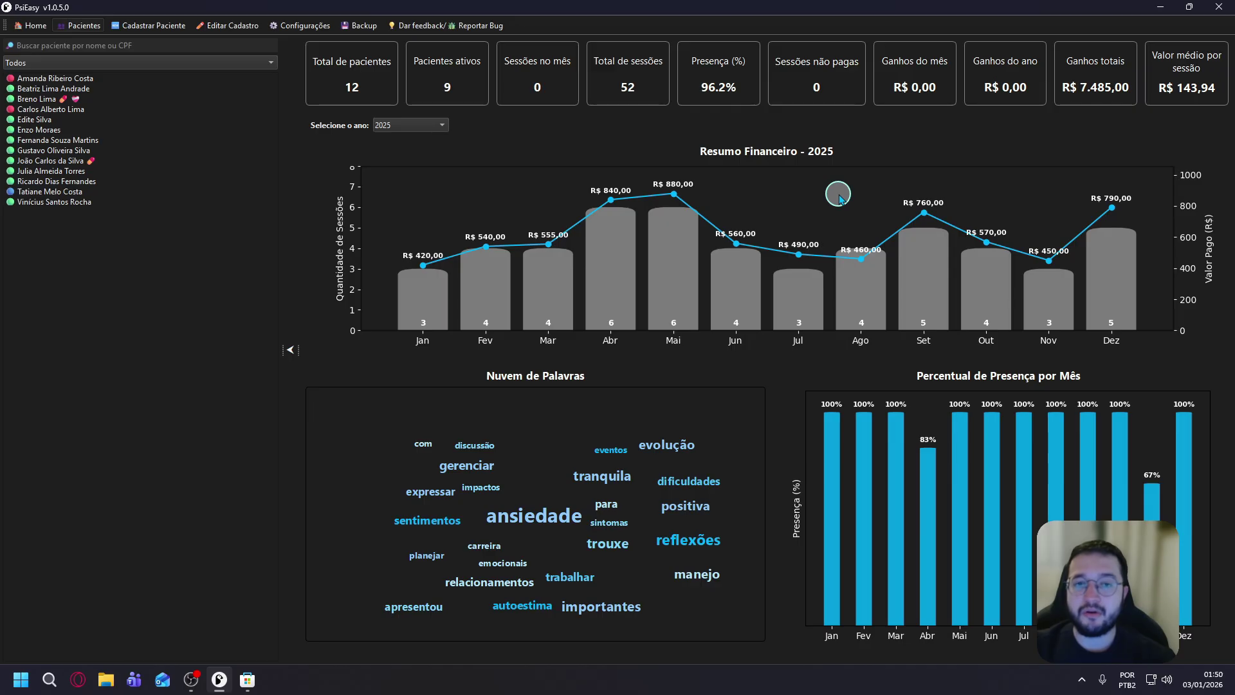
In Editar Cadastro, search by the first letters of the patient's name and load the record.
{"action": "left_click", "coordinate": [226, 29]}
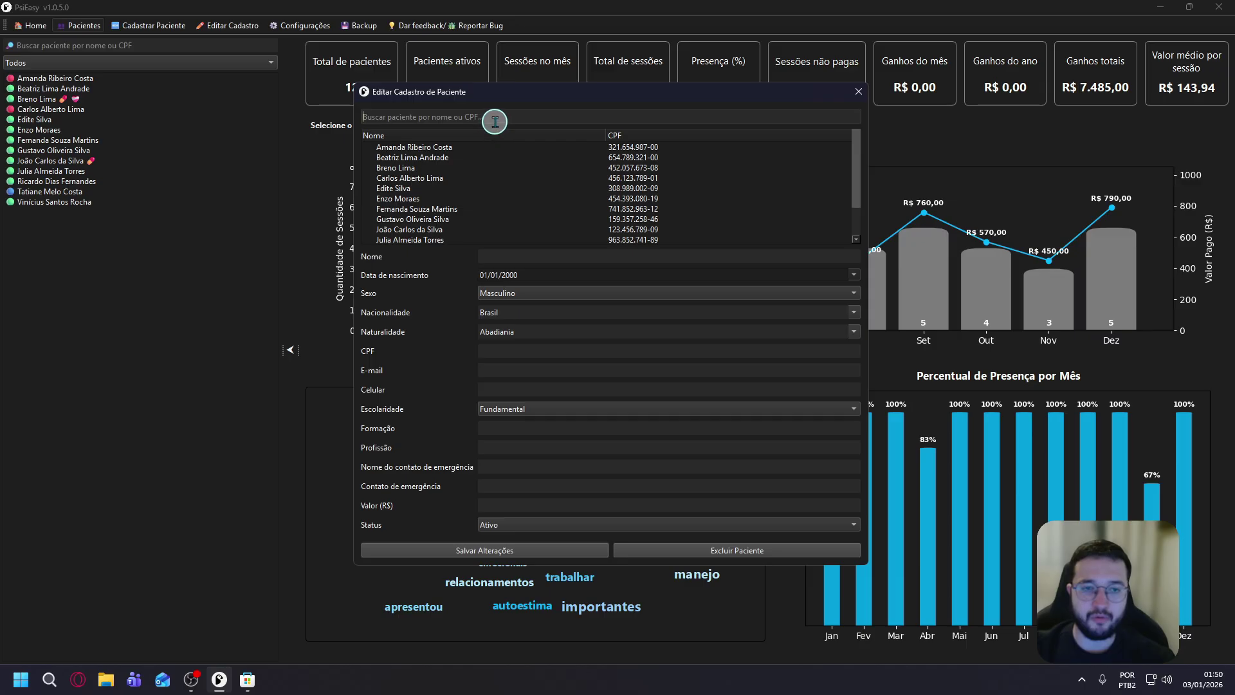
{"action": "type", "text": "enz"}
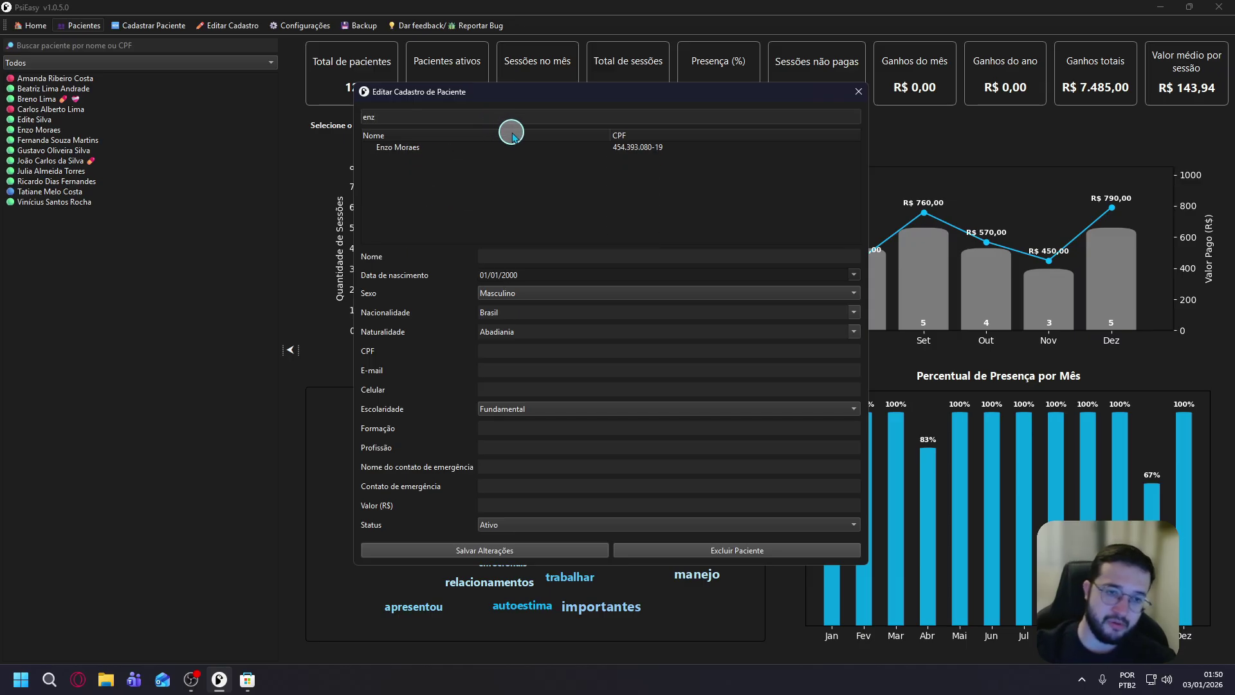
{"action": "left_click", "coordinate": [445, 148]}
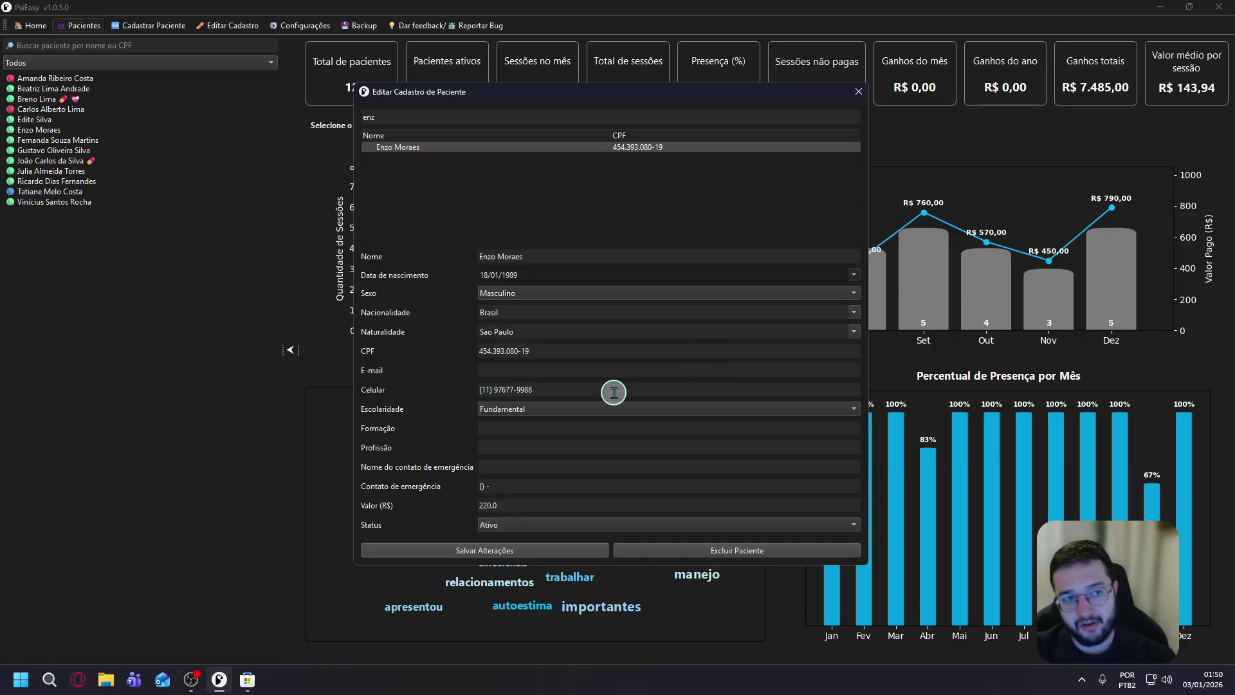
Clear the patient's Celular number and empty the patient search box.
{"action": "left_click", "coordinate": [590, 391]}
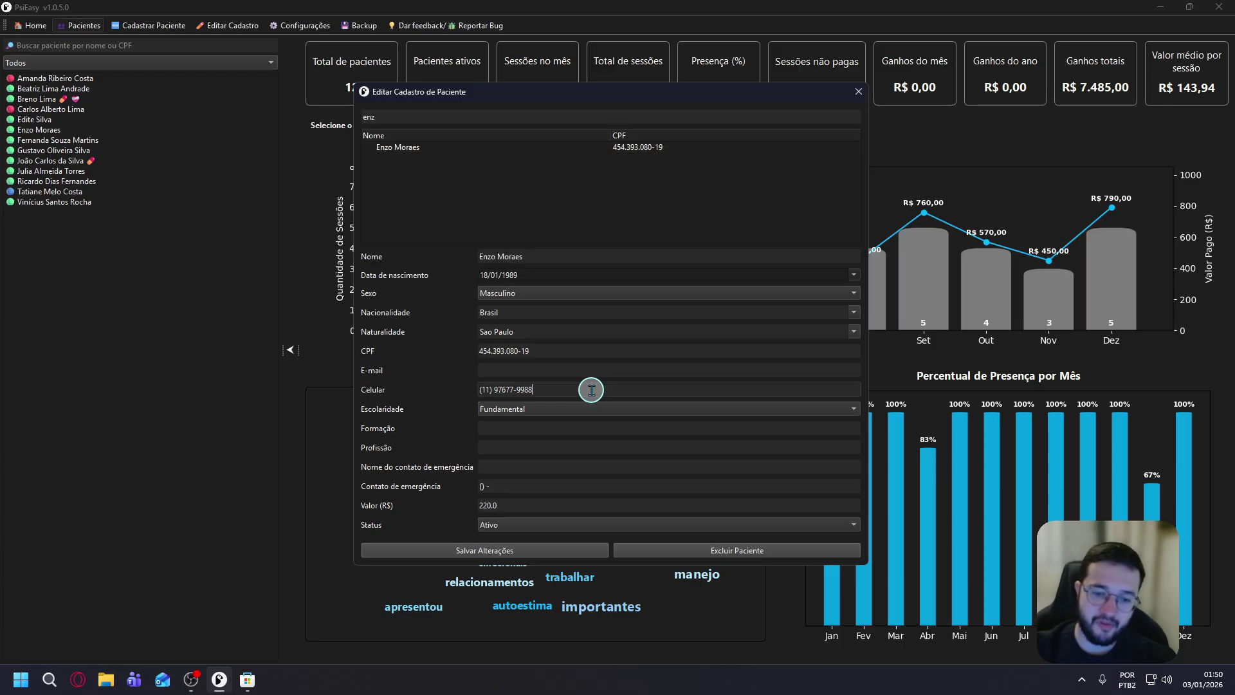
{"action": "key", "text": "ctrl+a"}
{"action": "key", "text": "BackSpace"}
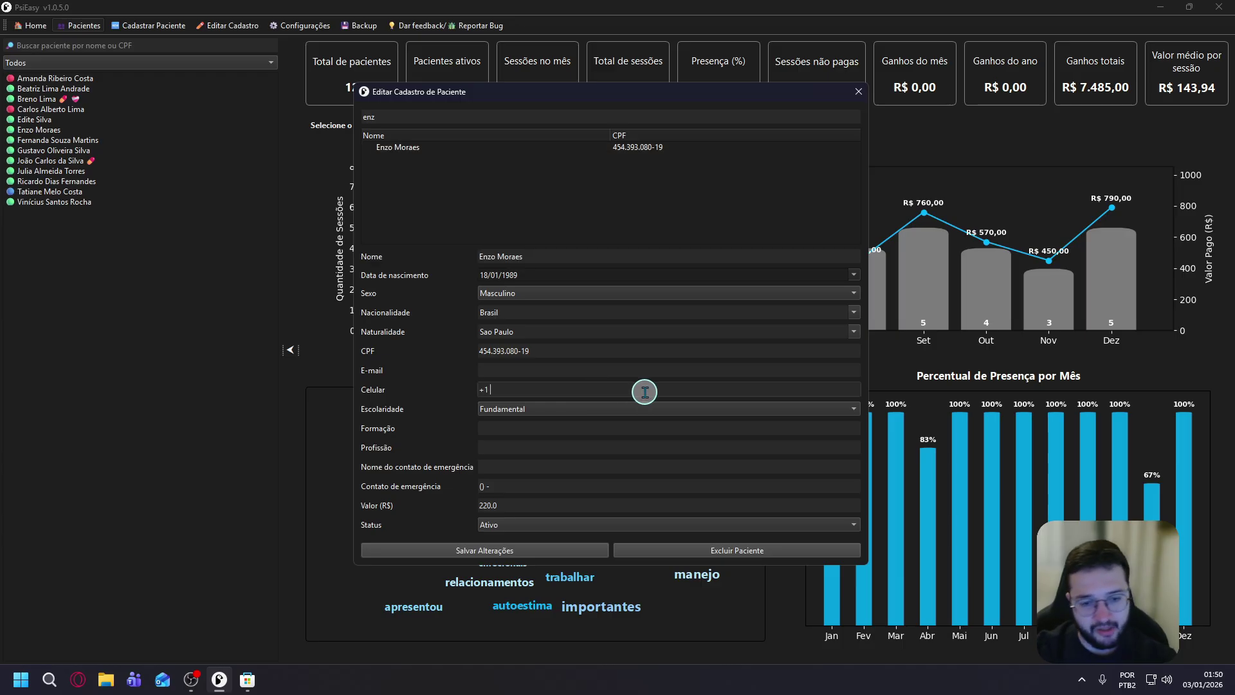
{"action": "type", "text": "+1 777"}
{"action": "key", "text": "ctrl+a"}
{"action": "key", "text": "BackSpace"}
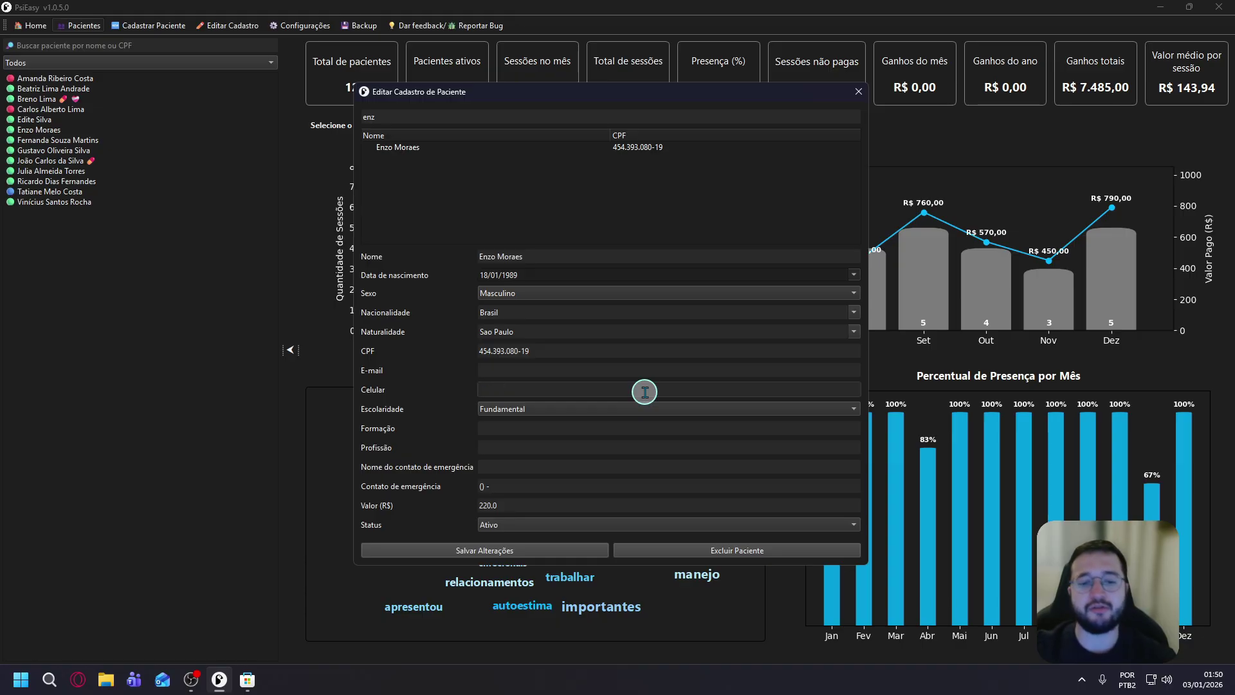
{"action": "left_click", "coordinate": [841, 118]}
{"action": "key", "text": "ctrl+a"}
{"action": "key", "text": "BackSpace"}
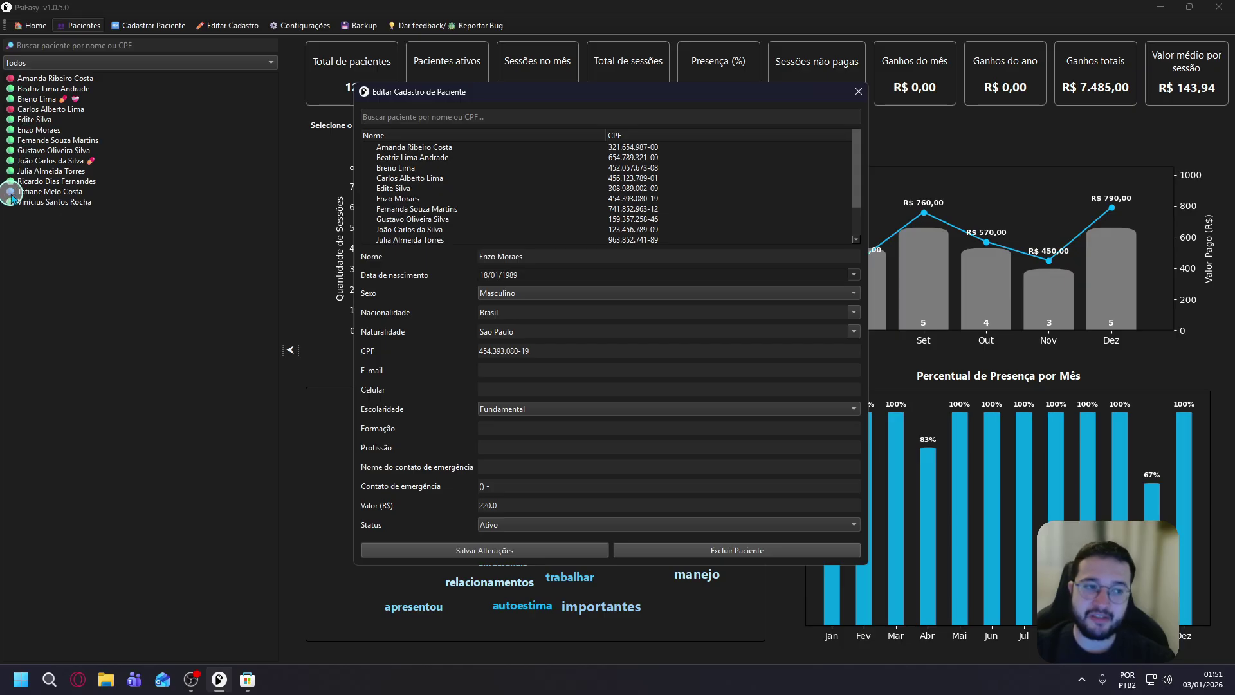
Set Status to Recebeu Alta and save the changes.
{"action": "left_click", "coordinate": [539, 525]}
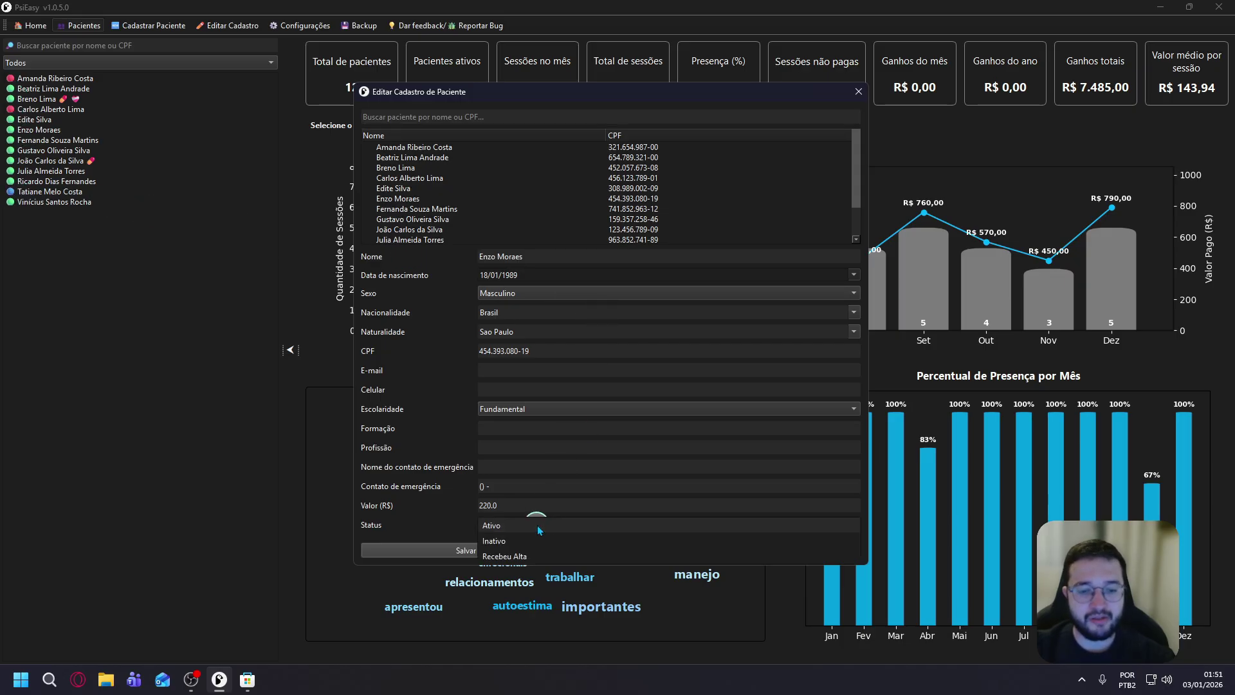
{"action": "left_click", "coordinate": [537, 556]}
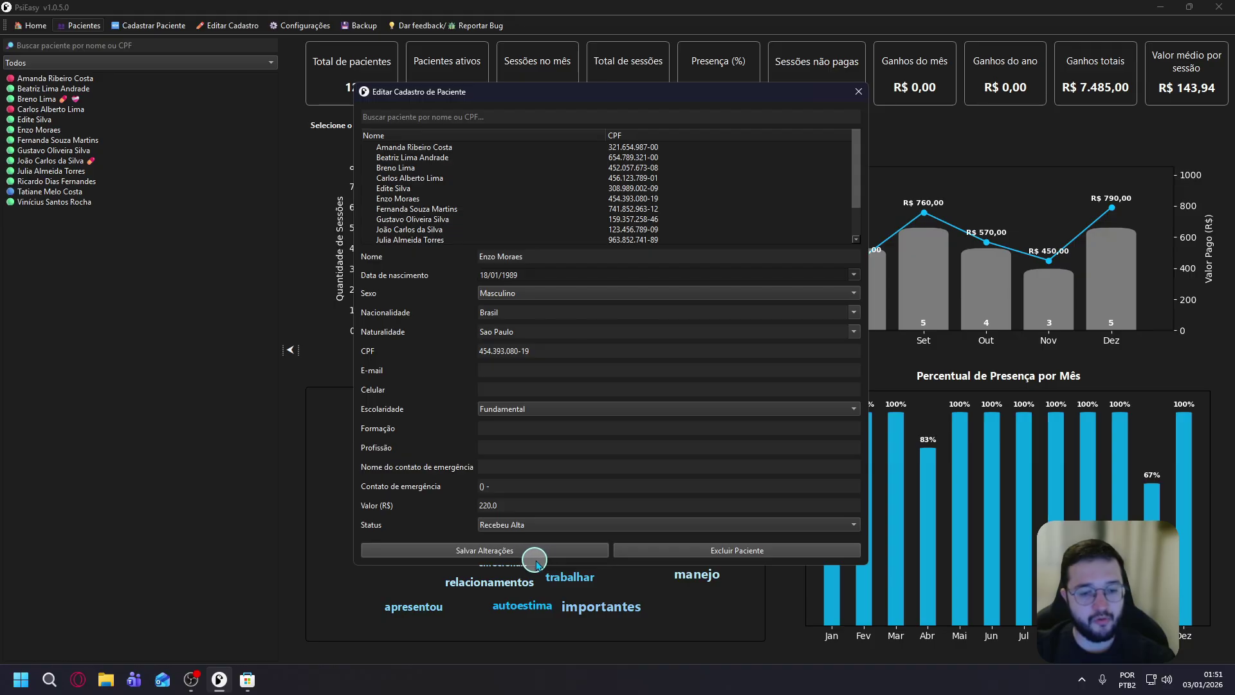
{"action": "left_click", "coordinate": [538, 552]}
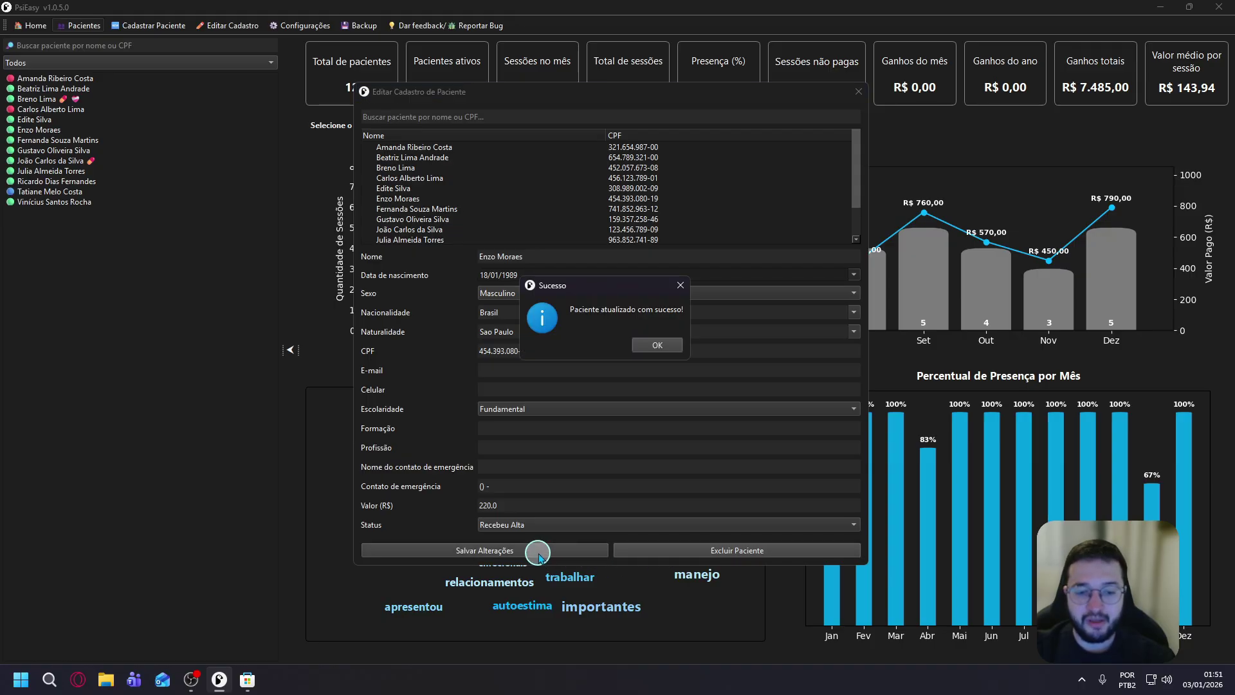
{"action": "left_click", "coordinate": [655, 346]}
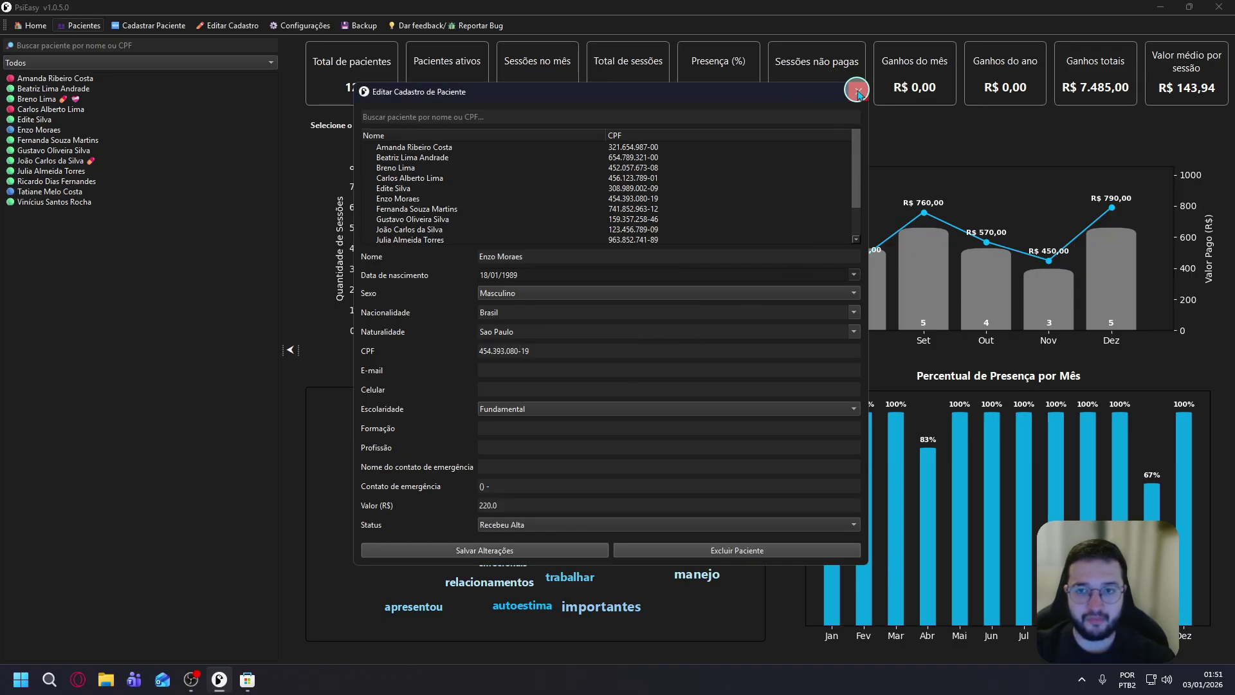
Close the record editor, view the discharged patient's details, and open Configurações.
{"action": "left_click", "coordinate": [858, 92]}
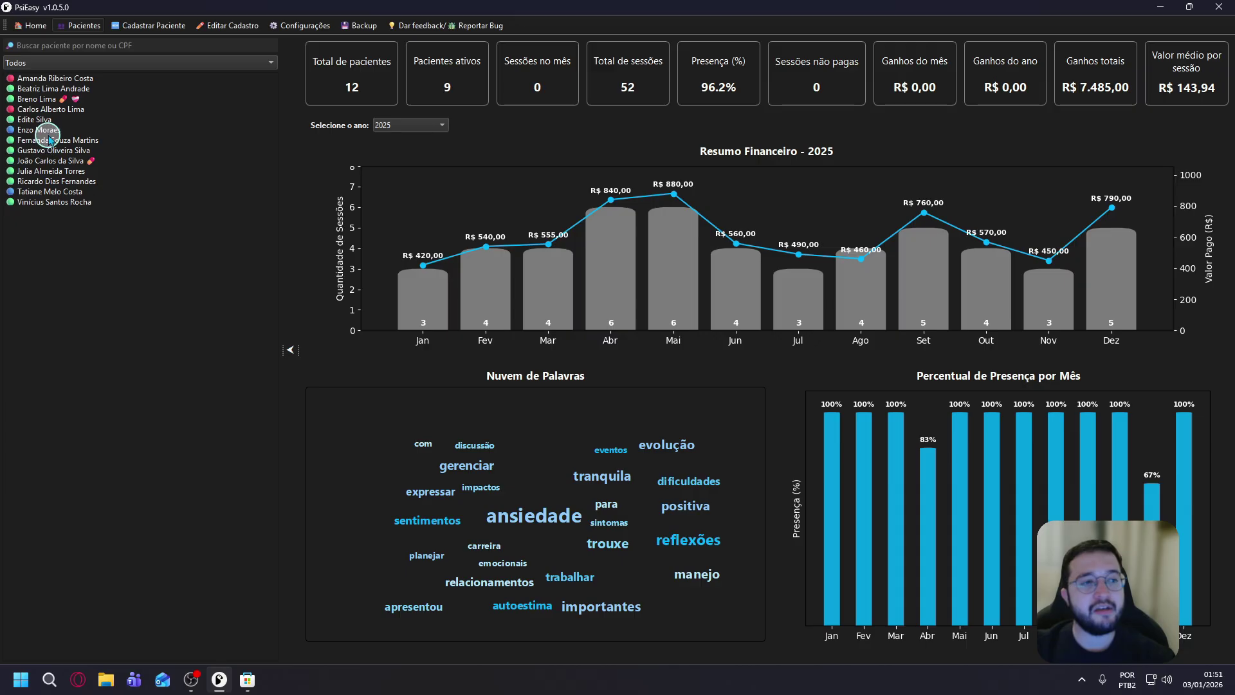
{"action": "left_click", "coordinate": [45, 131]}
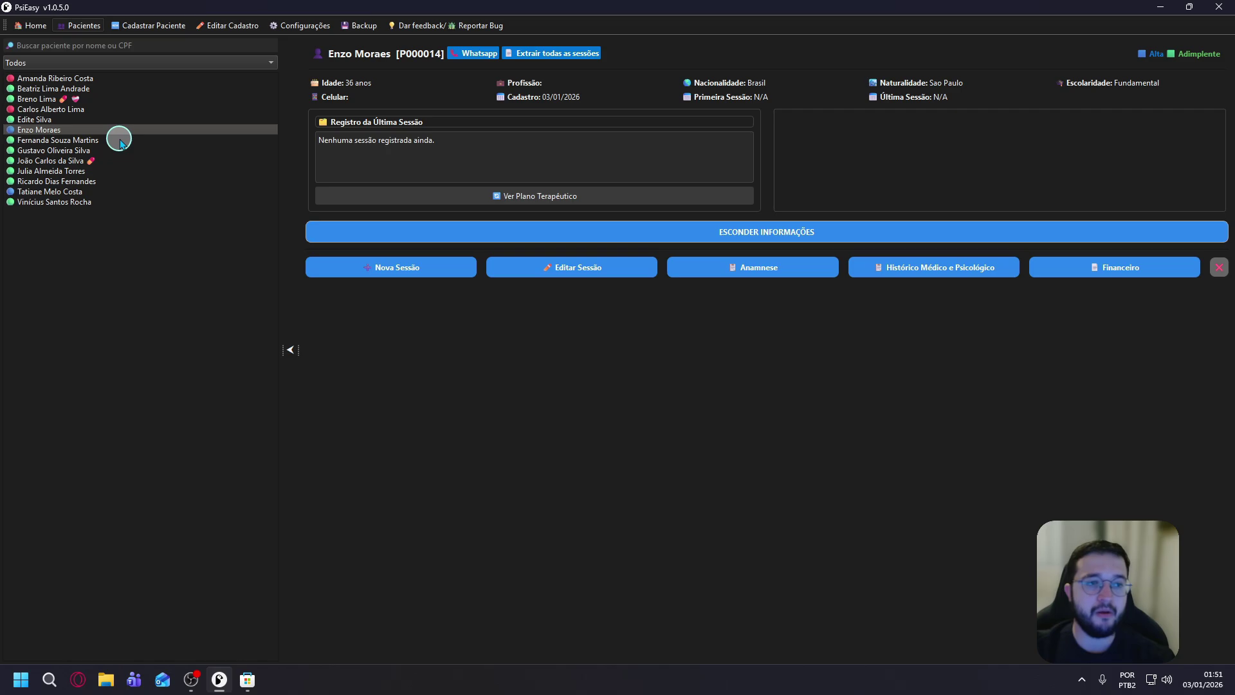
{"action": "left_click", "coordinate": [299, 26]}
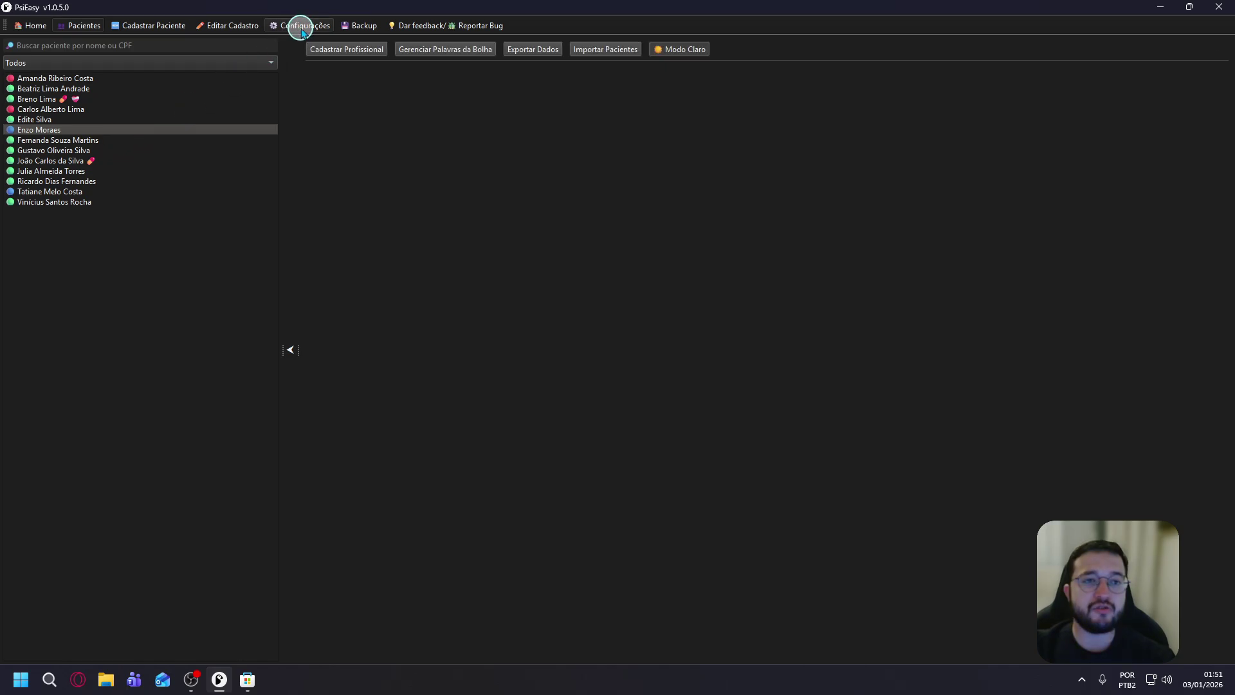
In Cadastrar Profissional, set PsiEasy_logo300.png from Imagens as the logo, cropped to cover it fully.
{"action": "left_click", "coordinate": [341, 57]}
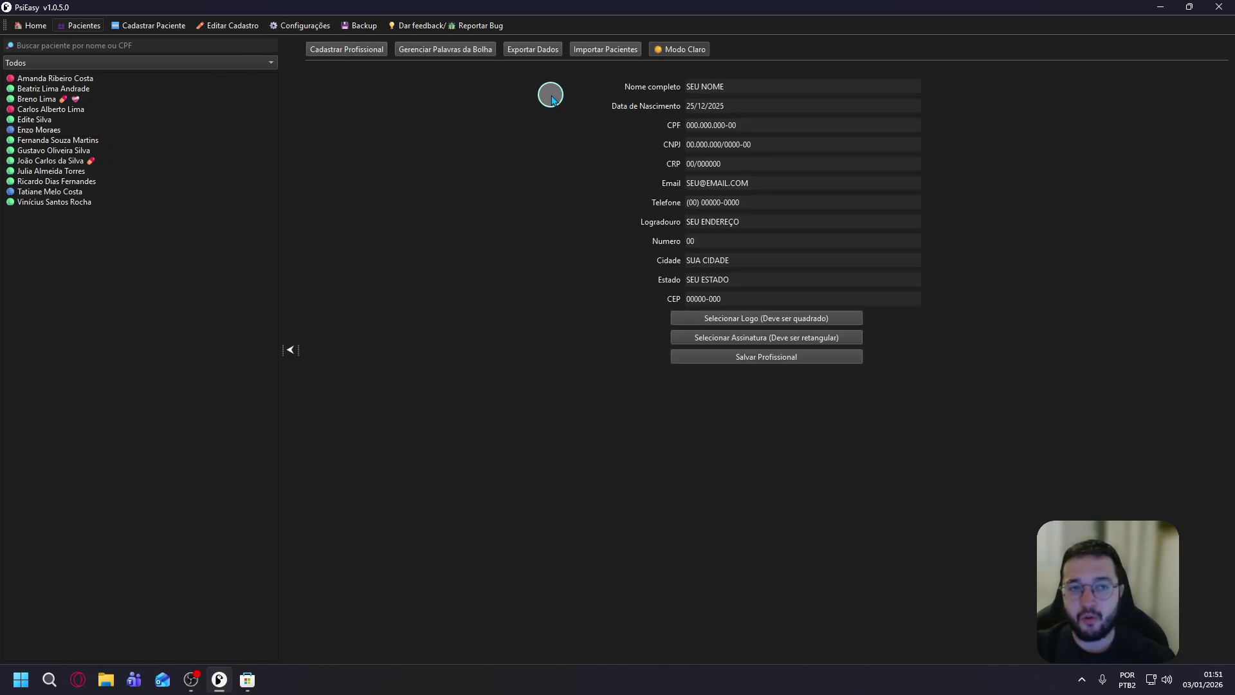
{"action": "left_click", "coordinate": [744, 86]}
{"action": "left_click", "coordinate": [739, 102]}
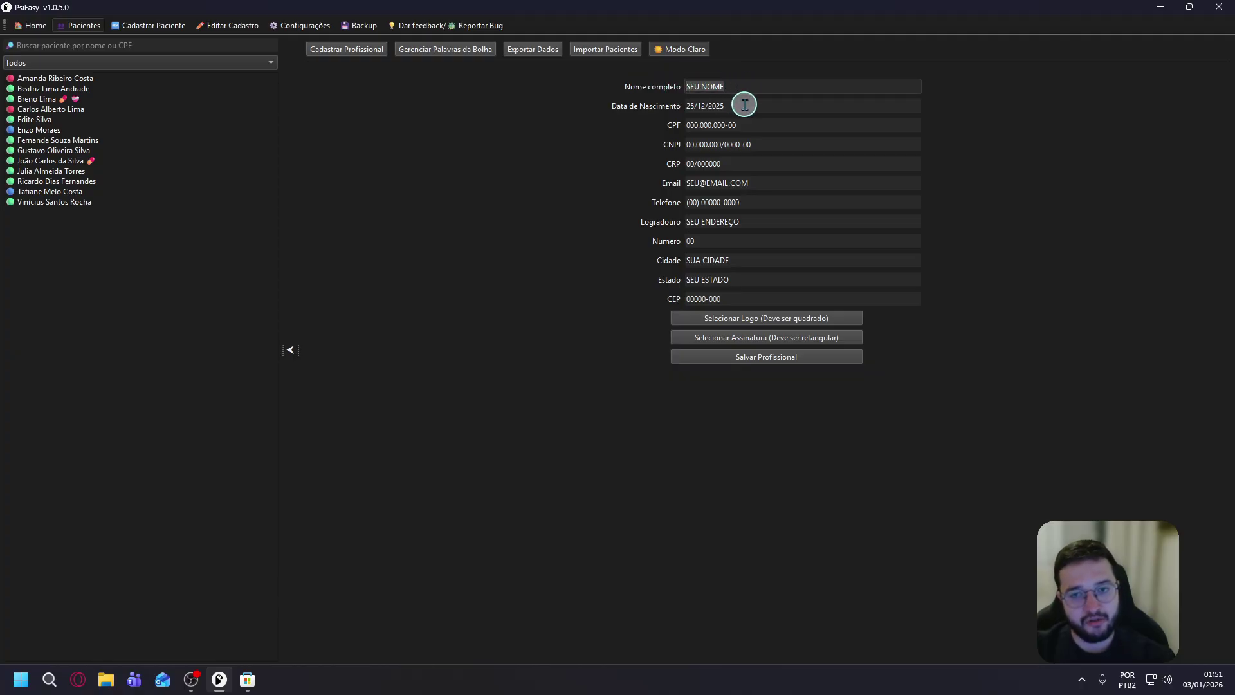
{"action": "left_click", "coordinate": [715, 324]}
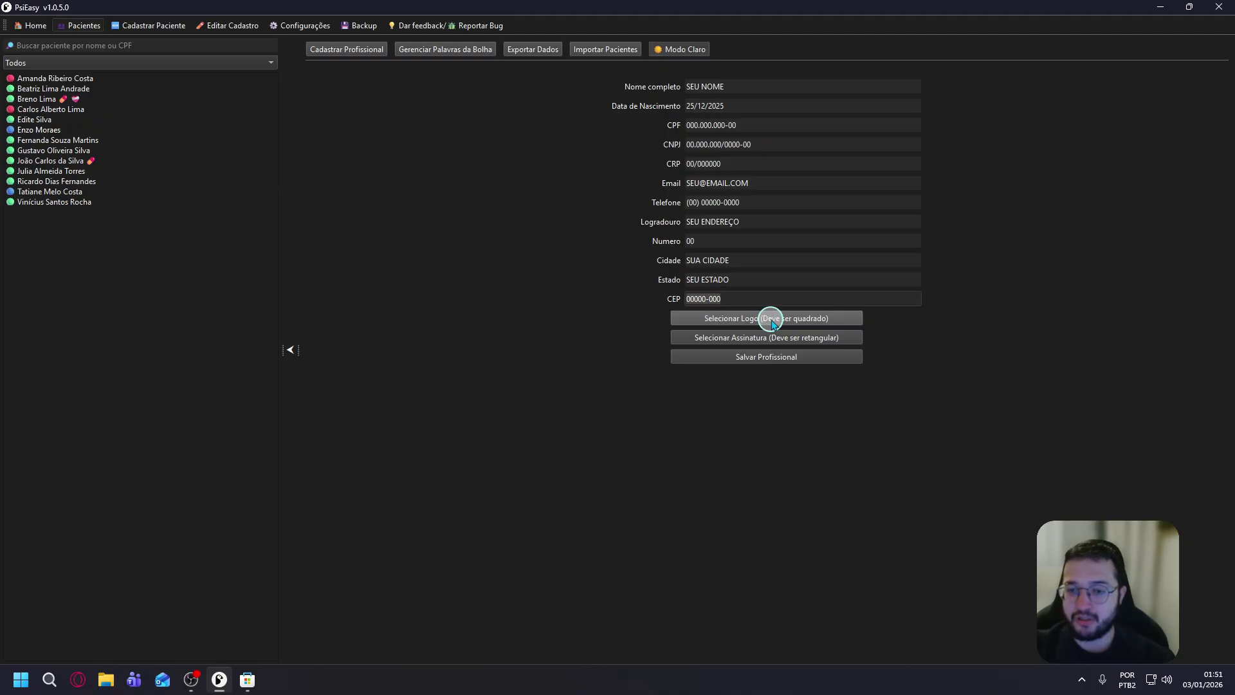
{"action": "left_click", "coordinate": [715, 320]}
{"action": "scroll", "coordinate": [303, 322], "scroll_direction": "up", "scroll_amount": 4}
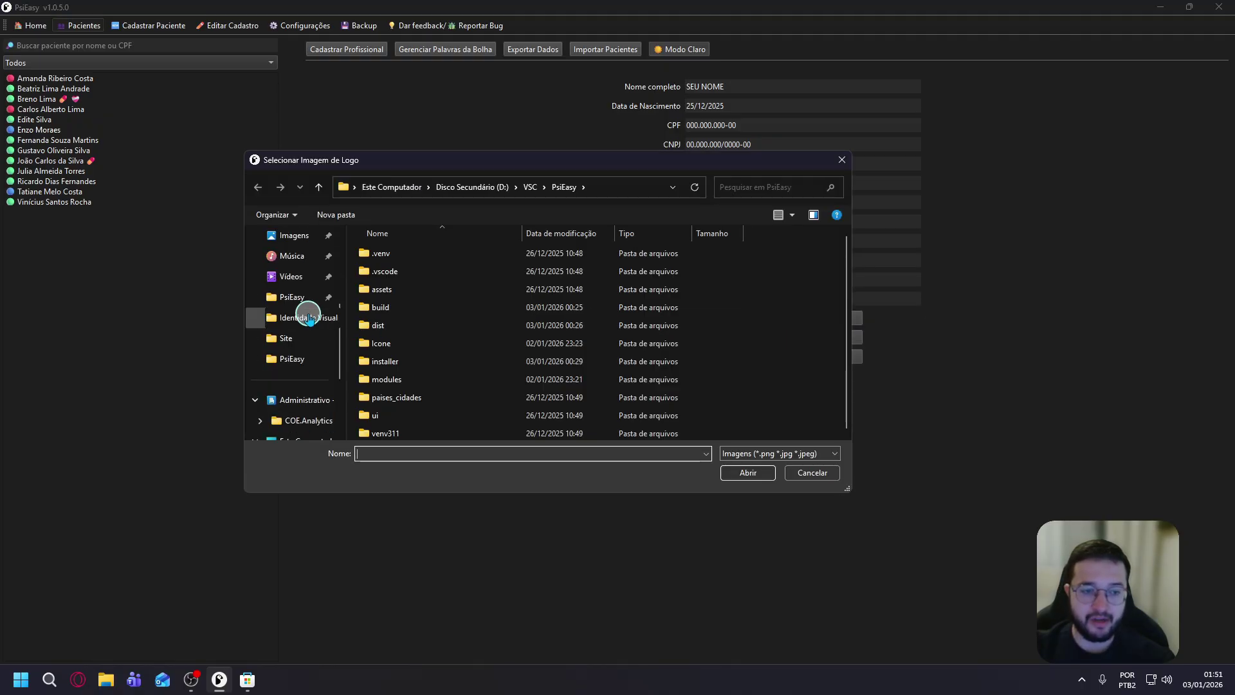
{"action": "left_click", "coordinate": [305, 248]}
{"action": "double_click", "coordinate": [599, 353]}
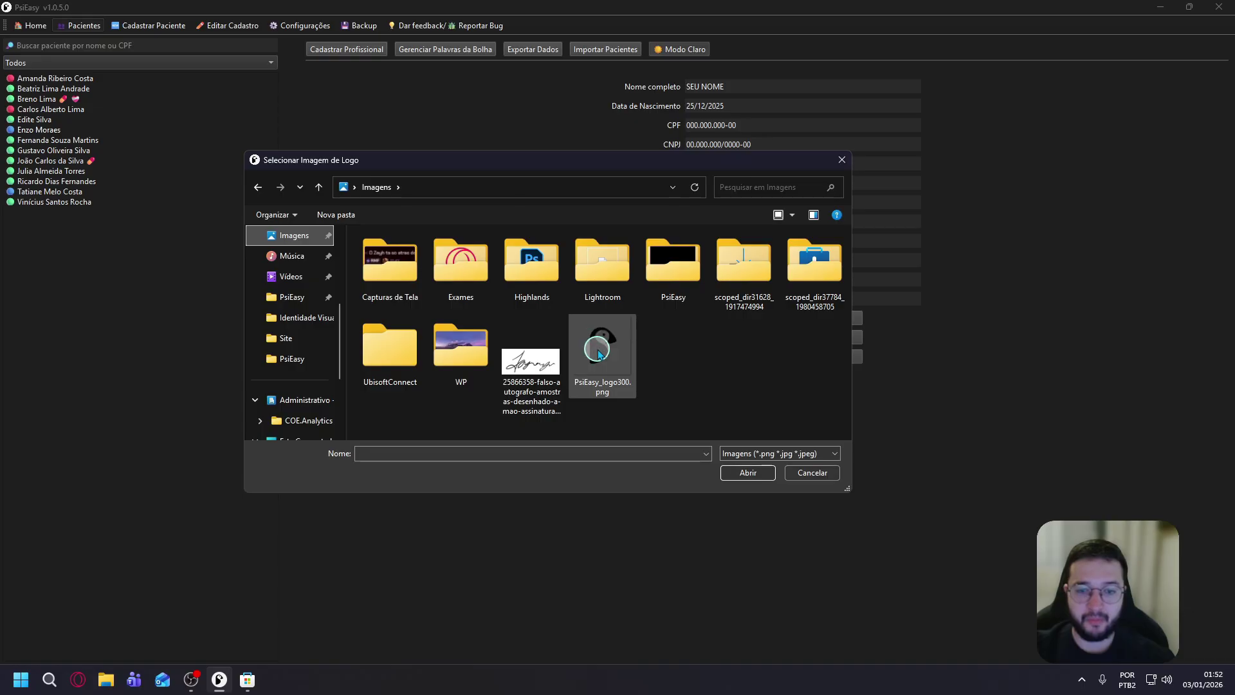
{"action": "left_click_drag", "start_coordinate": [624, 357], "coordinate": [523, 254]}
{"action": "left_click_drag", "start_coordinate": [598, 303], "coordinate": [779, 512]}
{"action": "left_click", "coordinate": [587, 500]}
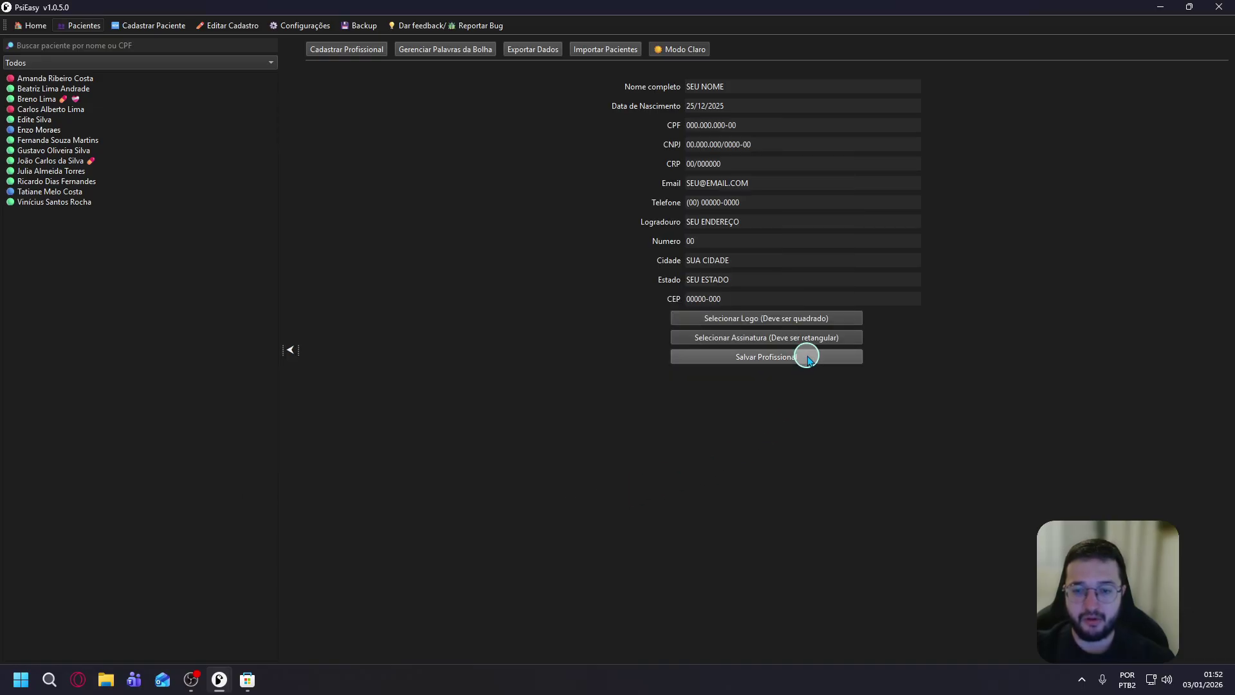
Add a cropped signature image and save the professional profile.
{"action": "left_click", "coordinate": [816, 338]}
{"action": "double_click", "coordinate": [534, 370]}
{"action": "left_click_drag", "start_coordinate": [551, 353], "coordinate": [474, 267]}
{"action": "mouse_move", "coordinate": [585, 311]}
{"action": "left_mouse_down"}
{"action": "mouse_move", "coordinate": [689, 393]}
{"action": "mouse_move", "coordinate": [701, 384]}
{"action": "left_mouse_up"}
{"action": "left_click_drag", "start_coordinate": [623, 347], "coordinate": [649, 353]}
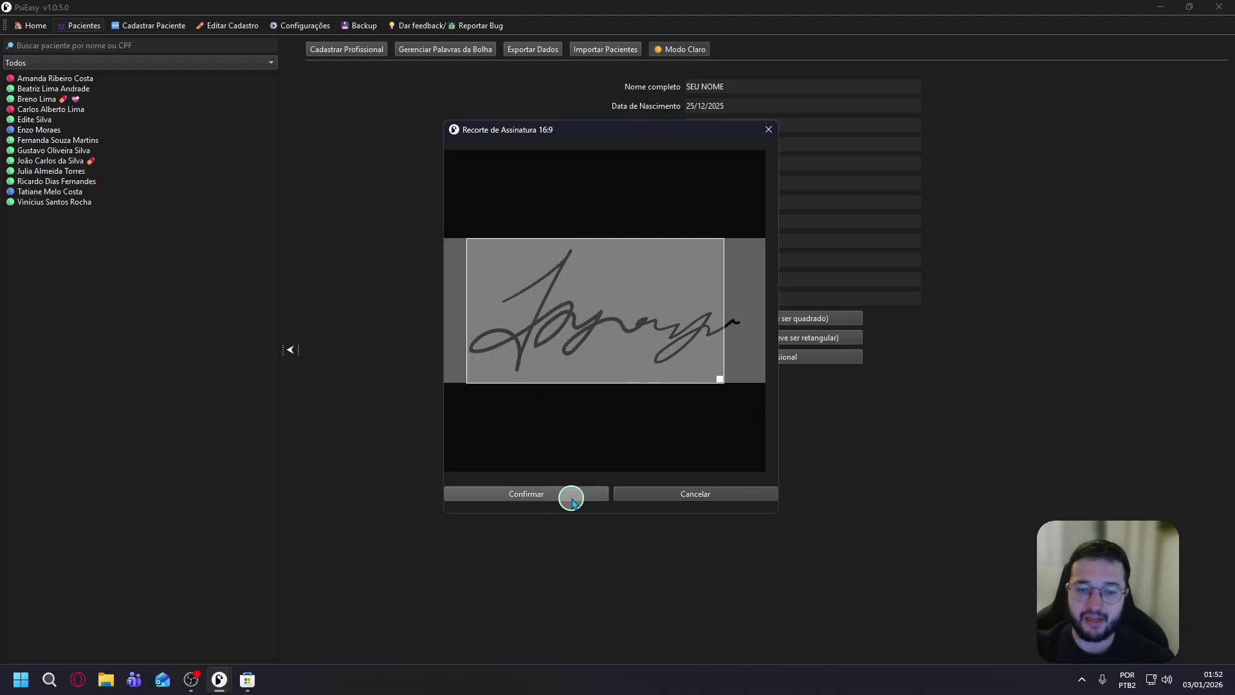
{"action": "left_click", "coordinate": [584, 497]}
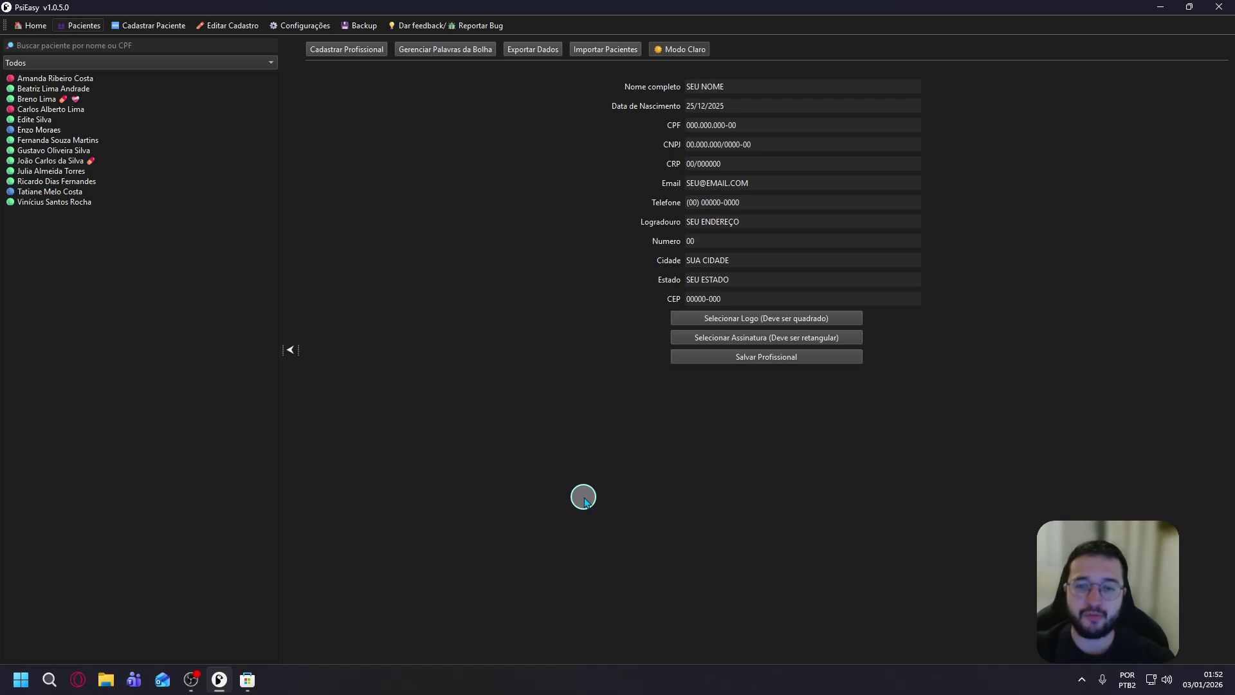
{"action": "left_click", "coordinate": [753, 358]}
{"action": "left_click", "coordinate": [669, 351]}
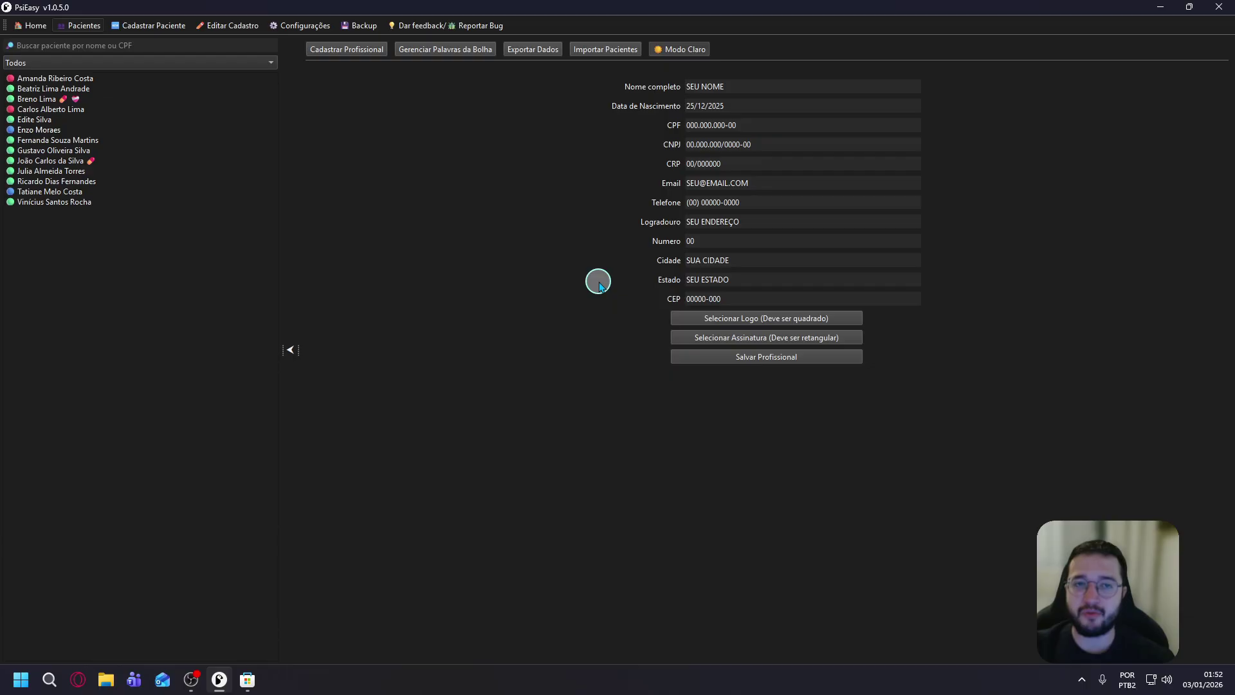
In Gerenciar Palavras da Bolha, remove joão from the word list.
{"action": "left_click", "coordinate": [451, 54]}
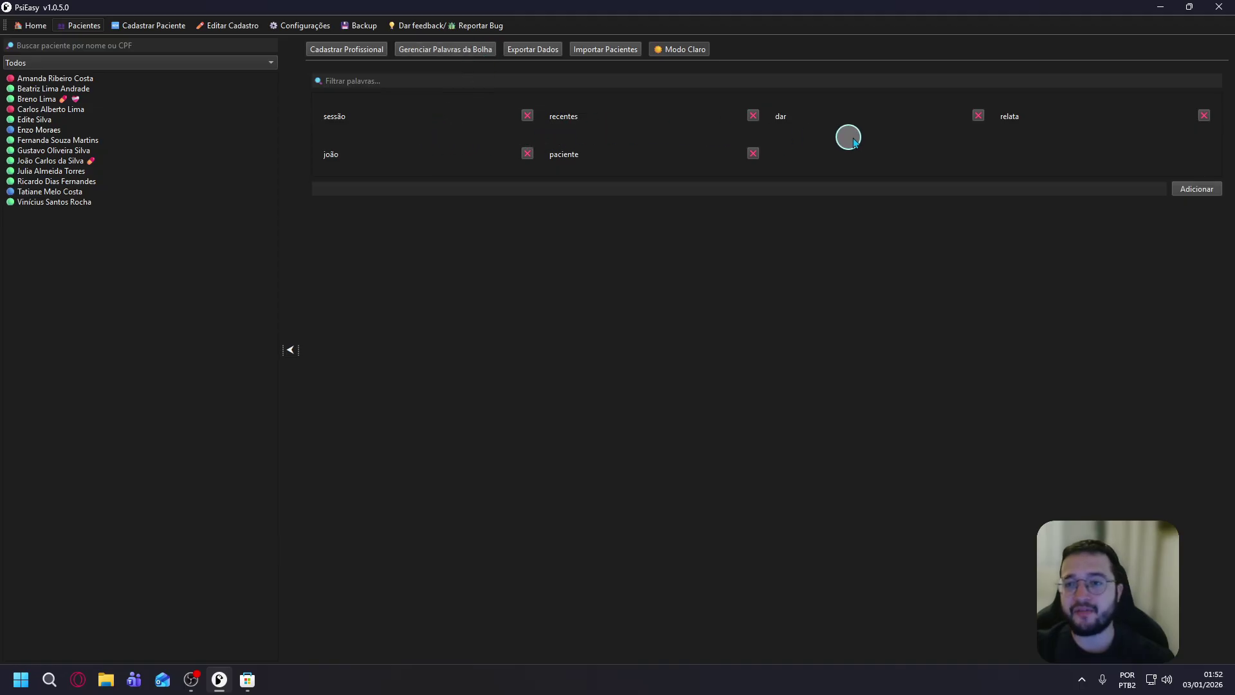
{"action": "left_click", "coordinate": [736, 191]}
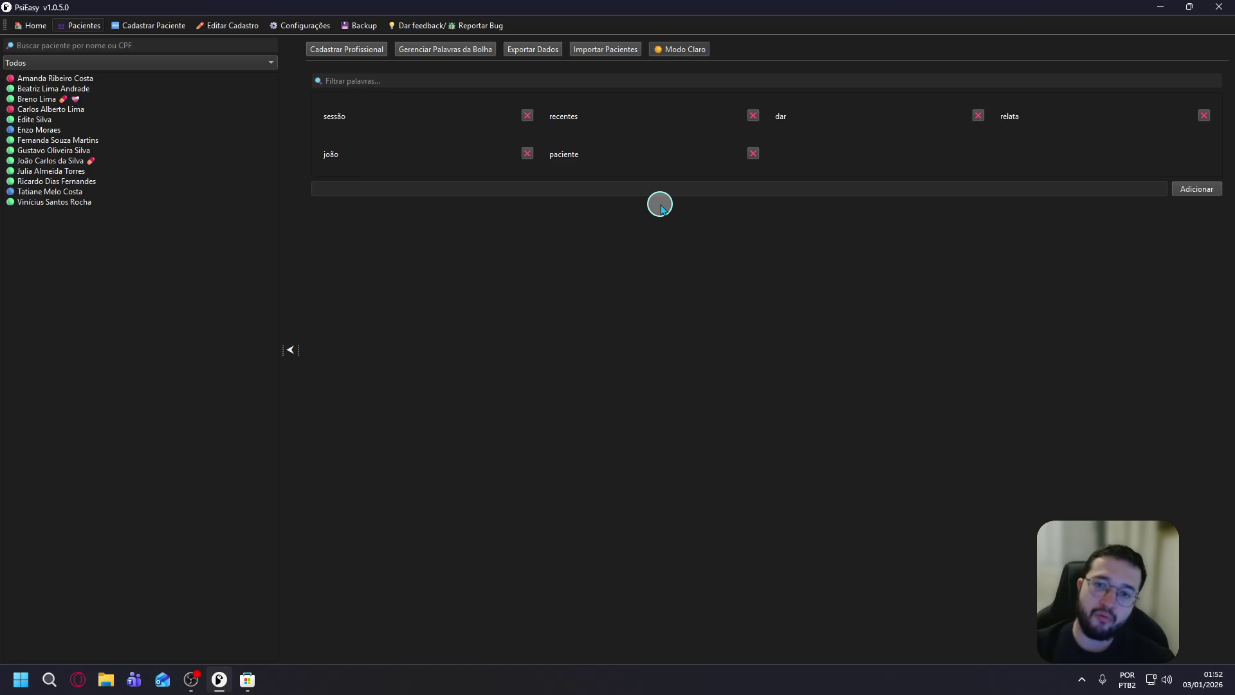
{"action": "left_click", "coordinate": [753, 153]}
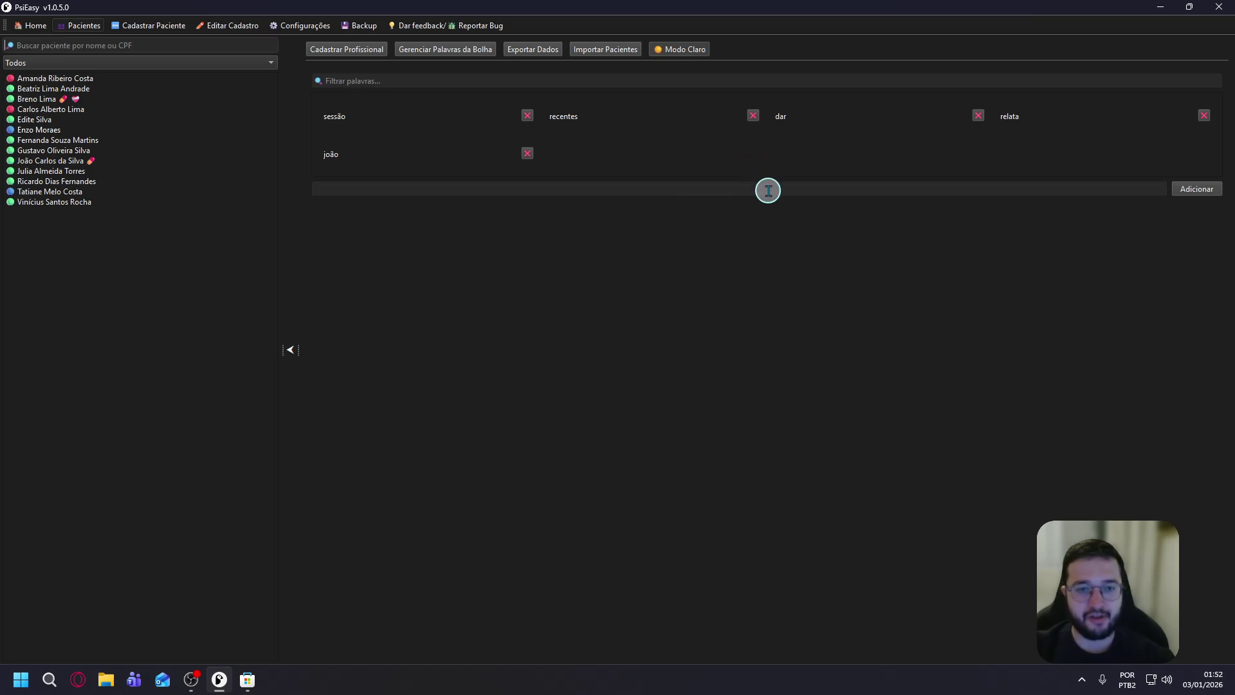
{"action": "left_click", "coordinate": [768, 191]}
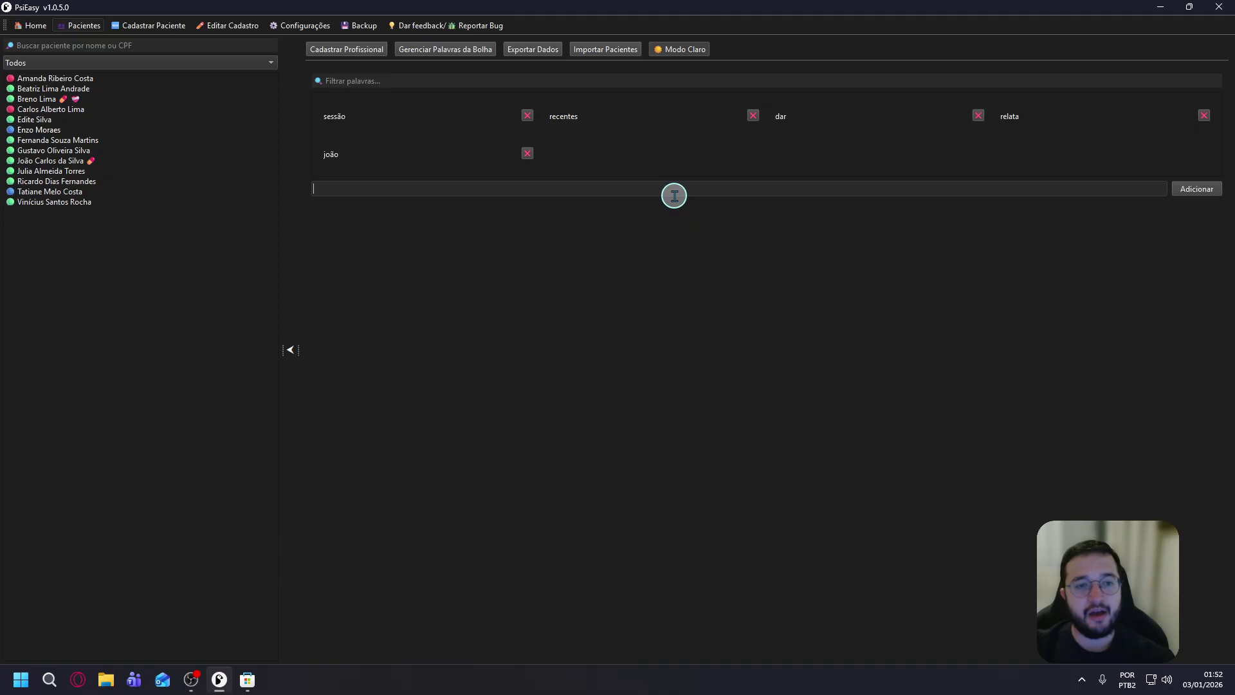
{"action": "left_click", "coordinate": [537, 156]}
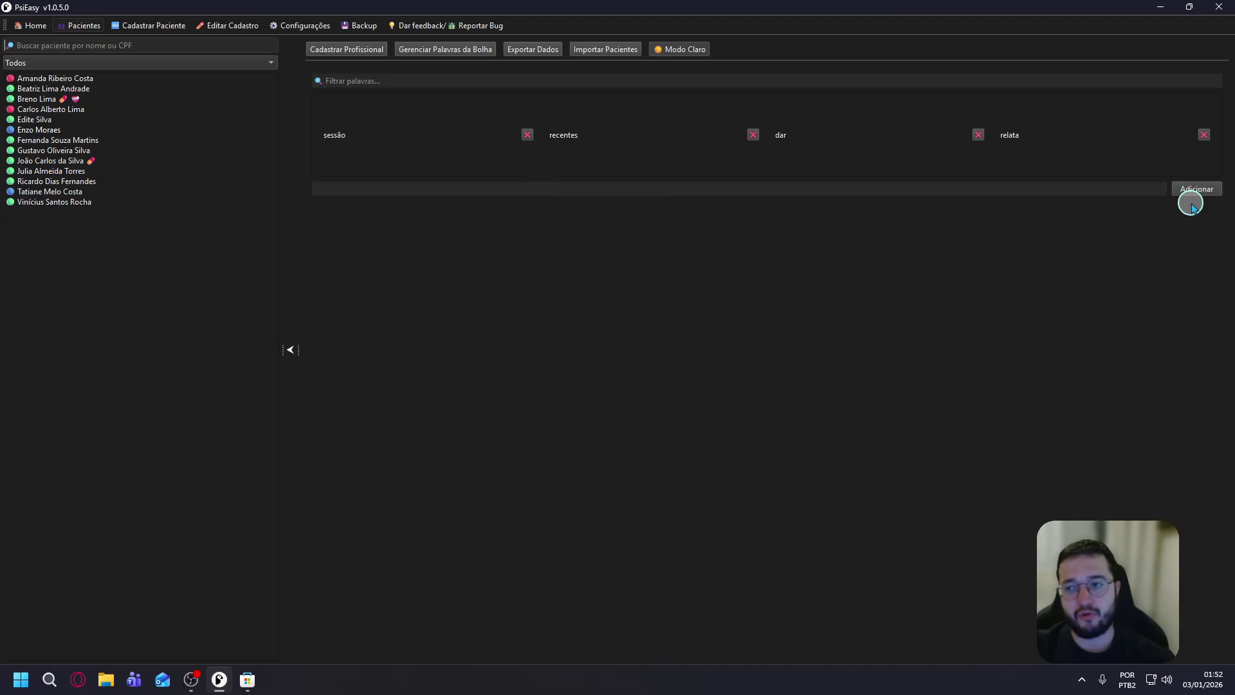
Add the words de, da and ele to the word-cloud list.
{"action": "left_click", "coordinate": [1001, 189]}
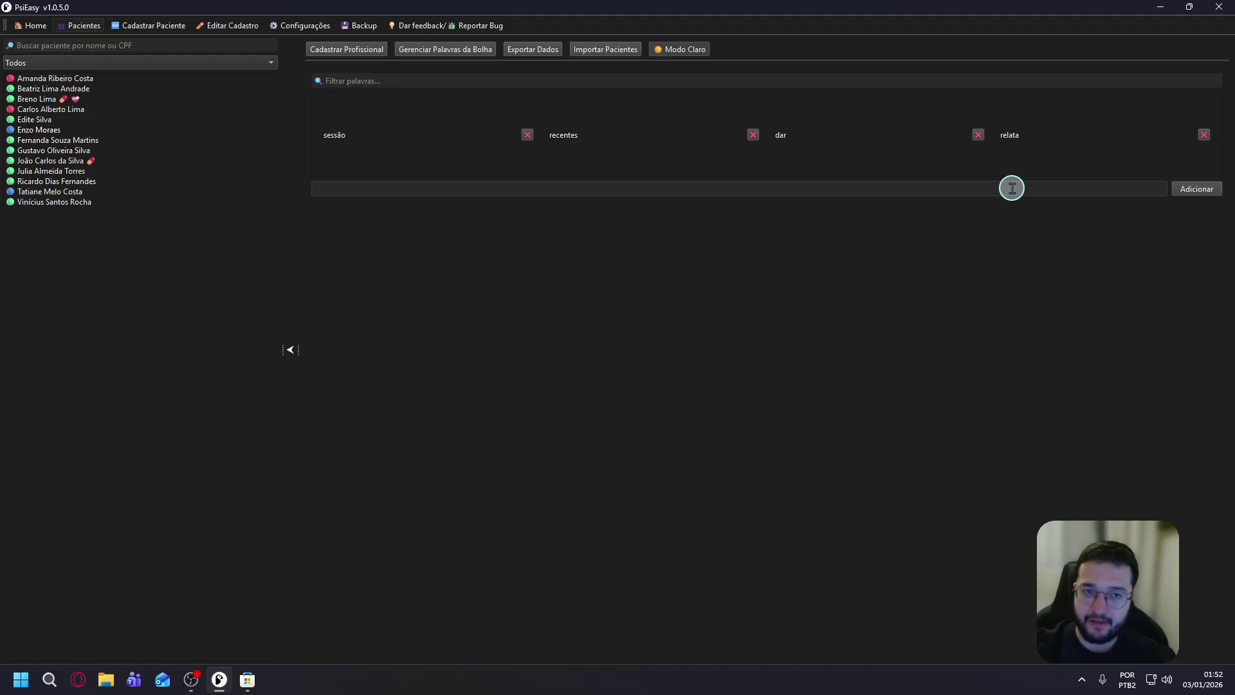
{"action": "type", "text": "de"}
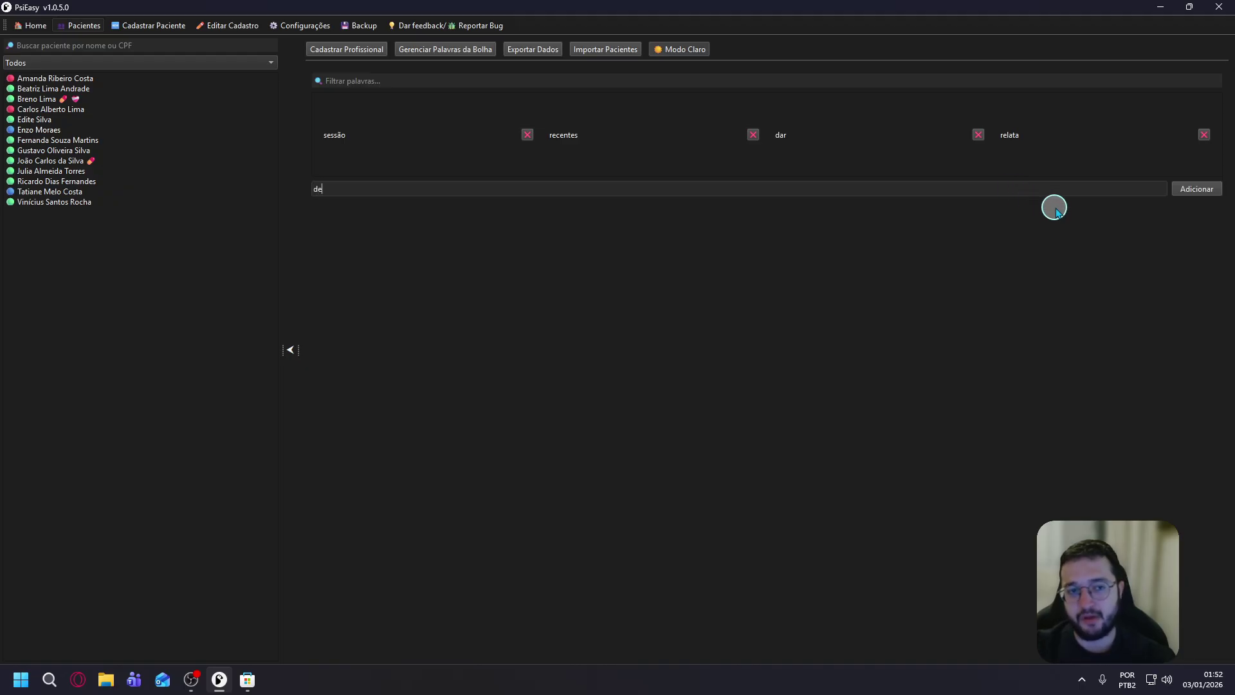
{"action": "left_click", "coordinate": [1188, 189]}
{"action": "left_click", "coordinate": [1086, 191]}
{"action": "type", "text": "da"}
{"action": "left_click", "coordinate": [1196, 189]}
{"action": "left_click", "coordinate": [946, 187]}
{"action": "type", "text": "e"}
{"action": "left_click", "coordinate": [1184, 188]}
{"action": "left_click", "coordinate": [1028, 189]}
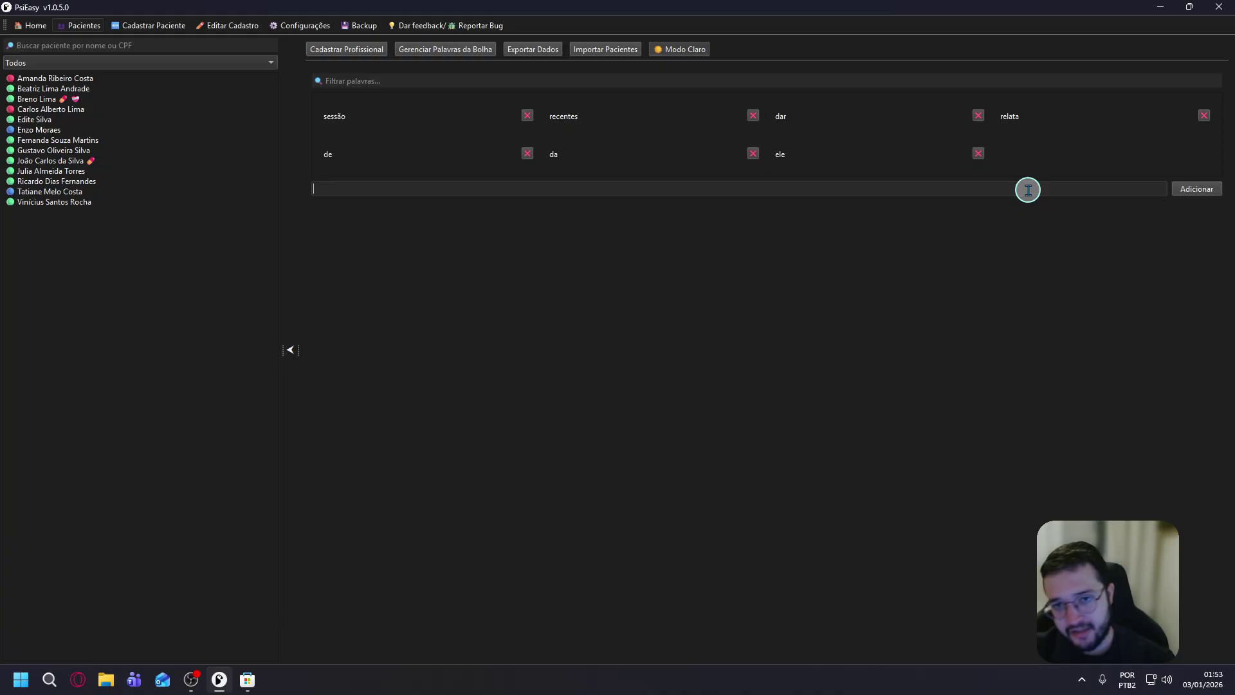
{"action": "left_click", "coordinate": [539, 51]}
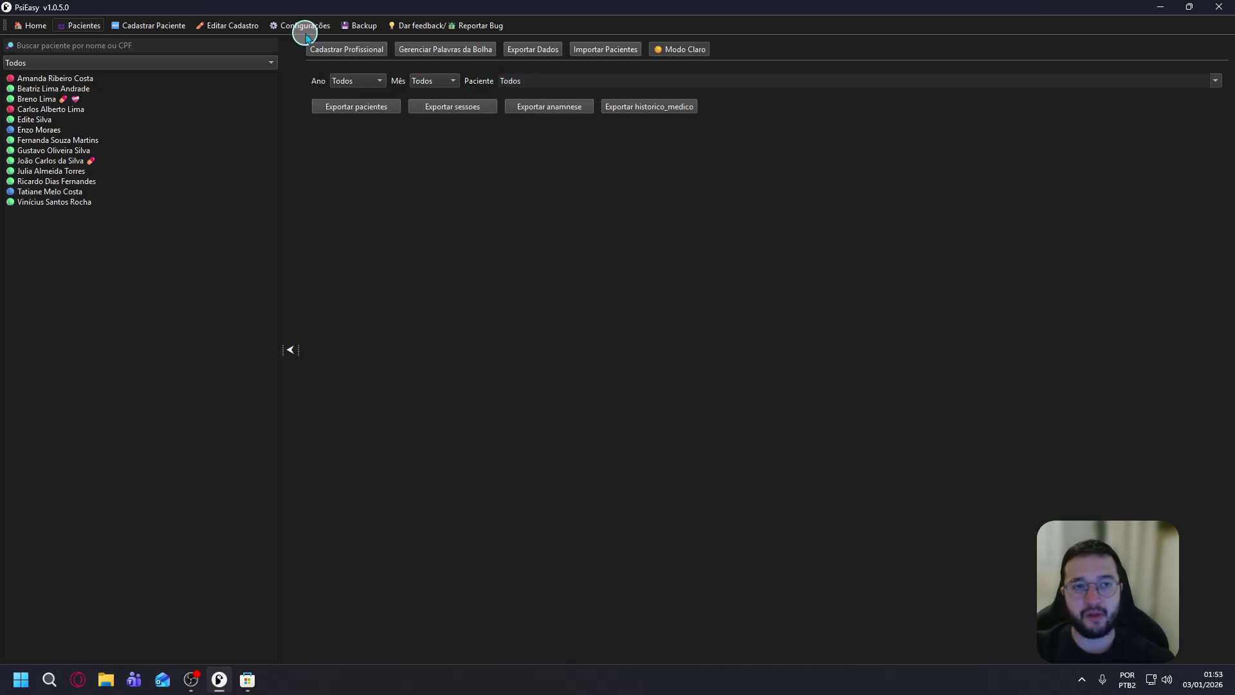
Set the export filters to year 2025 and month 12.
{"action": "left_click", "coordinate": [365, 81]}
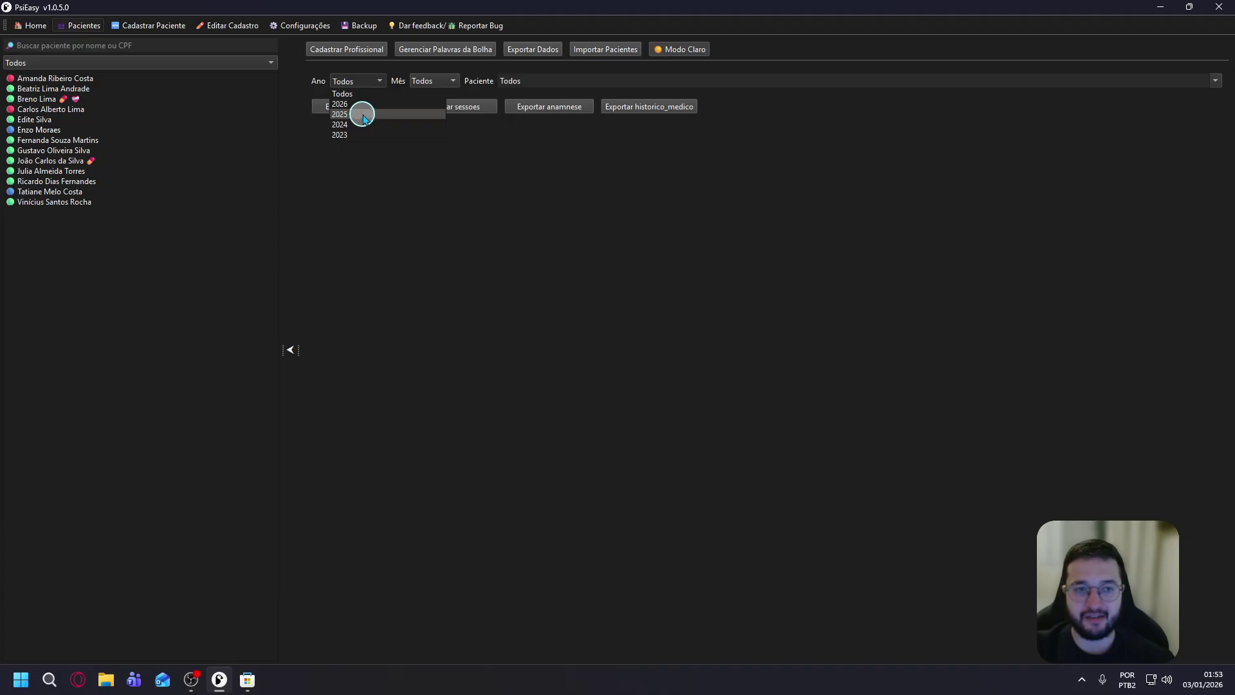
{"action": "left_click", "coordinate": [356, 114]}
{"action": "left_click", "coordinate": [445, 84]}
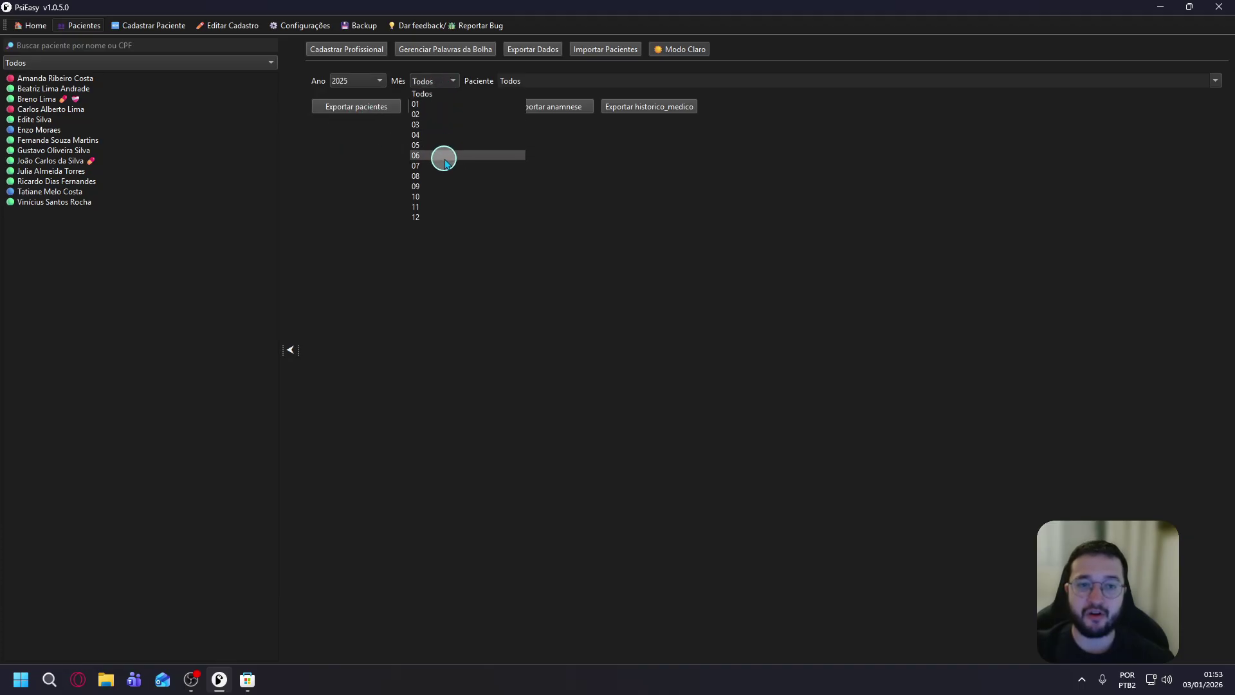
{"action": "left_click", "coordinate": [442, 219]}
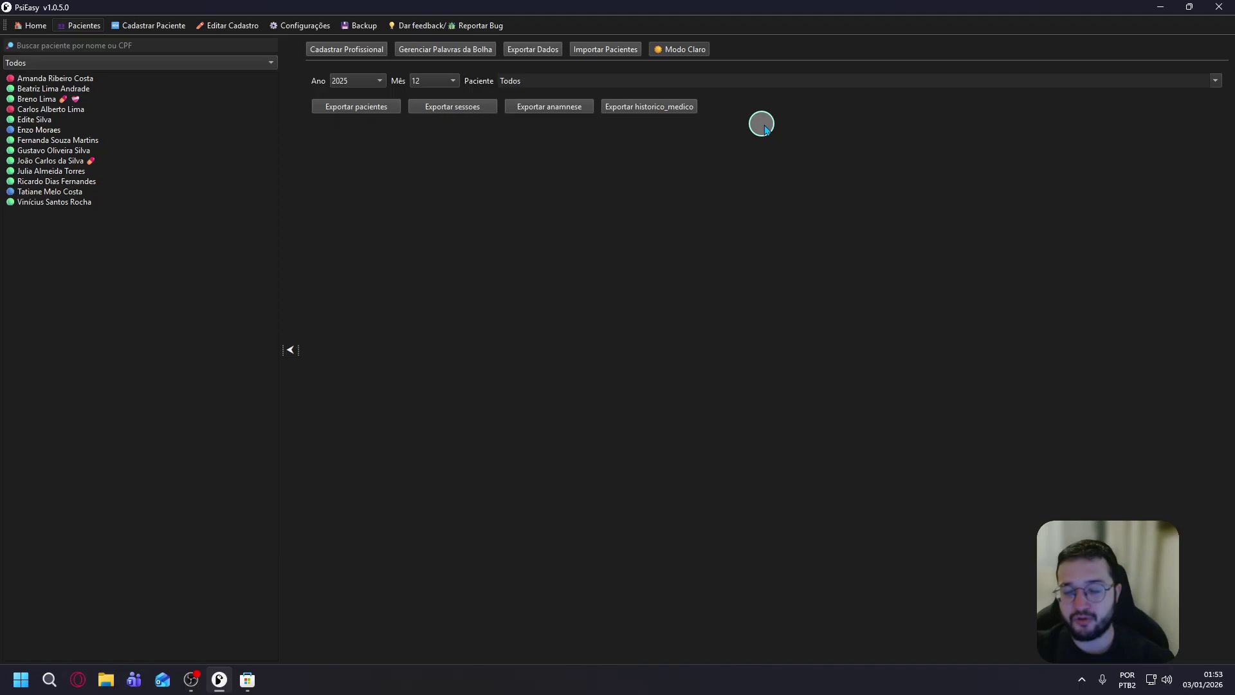
{"action": "left_click", "coordinate": [380, 104]}
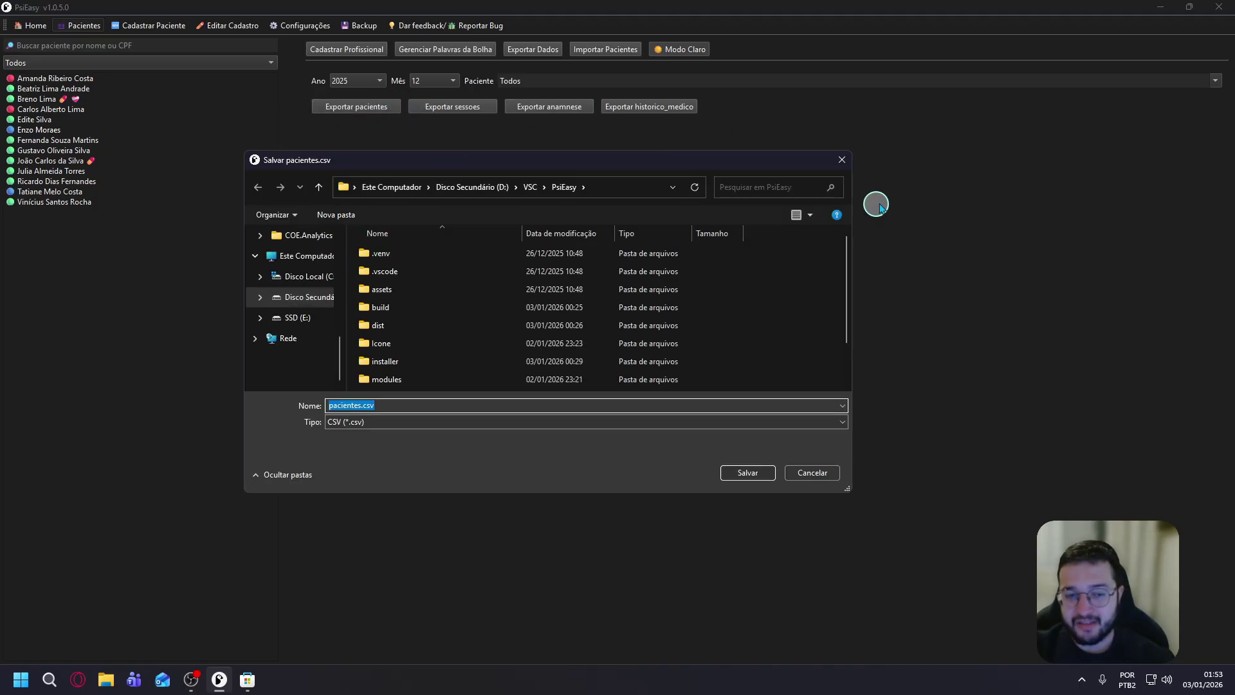
{"action": "left_click", "coordinate": [847, 161]}
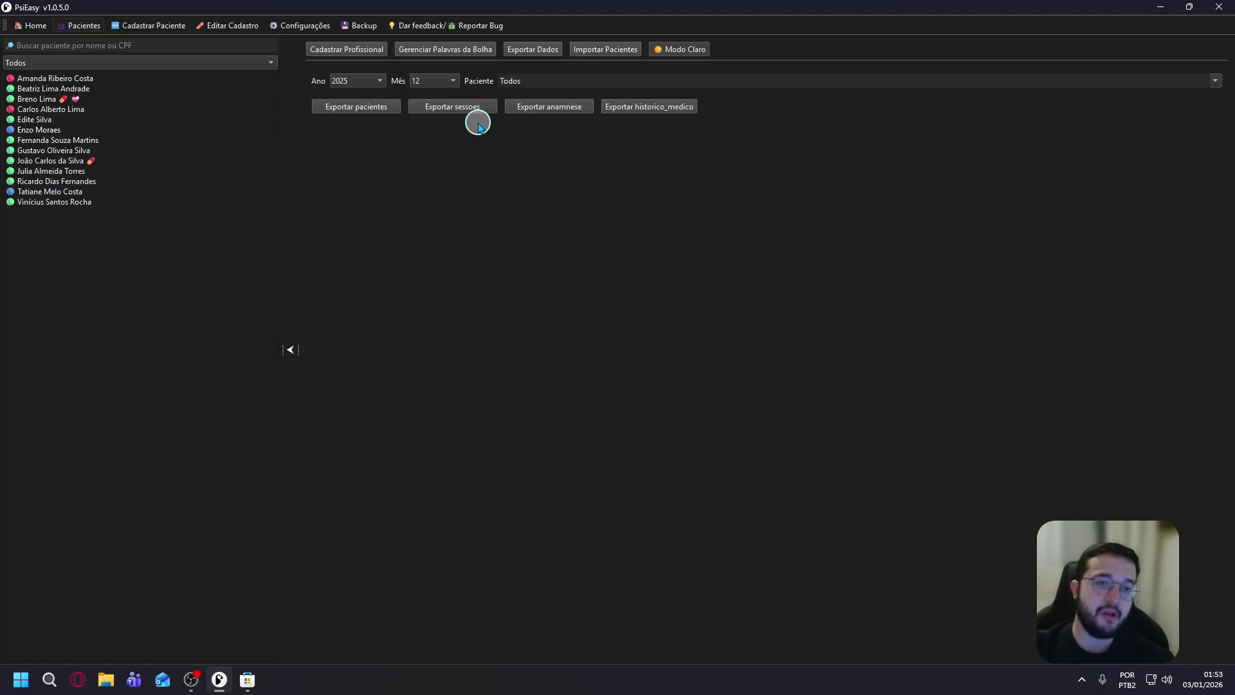
Export the sessions as sessoes.csv into the Imagens folder.
{"action": "left_click", "coordinate": [446, 81]}
{"action": "left_click", "coordinate": [439, 82]}
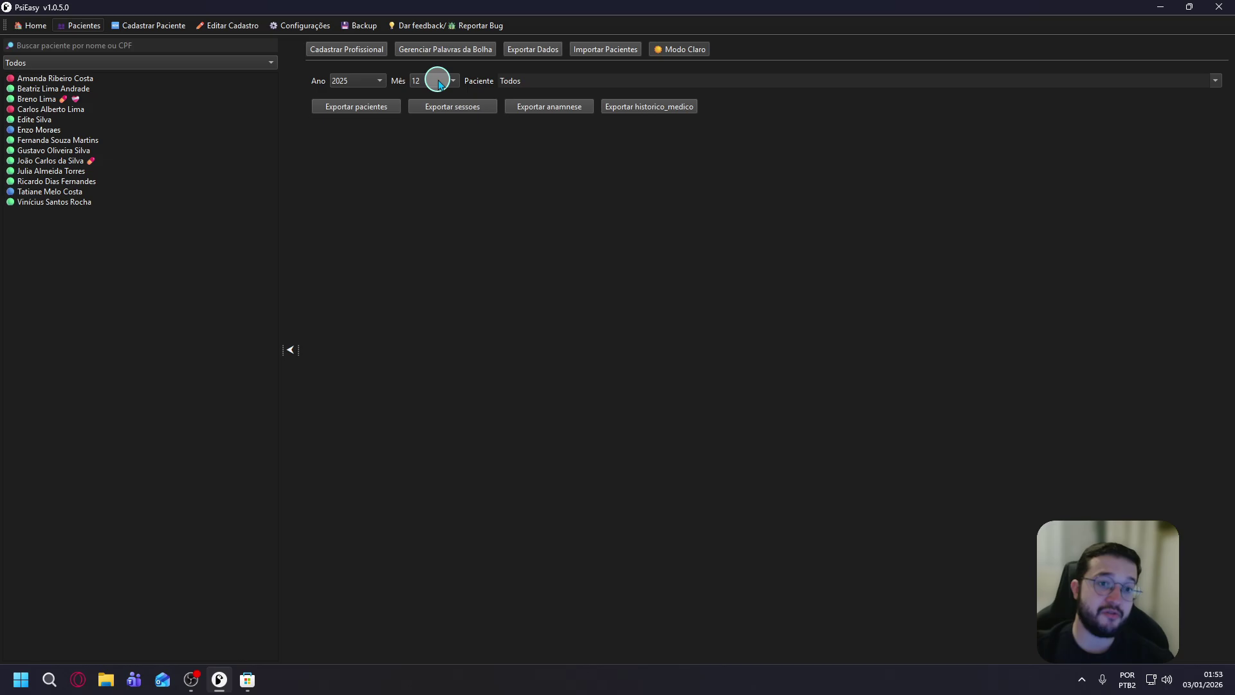
{"action": "left_click", "coordinate": [376, 84]}
{"action": "left_click", "coordinate": [361, 89]}
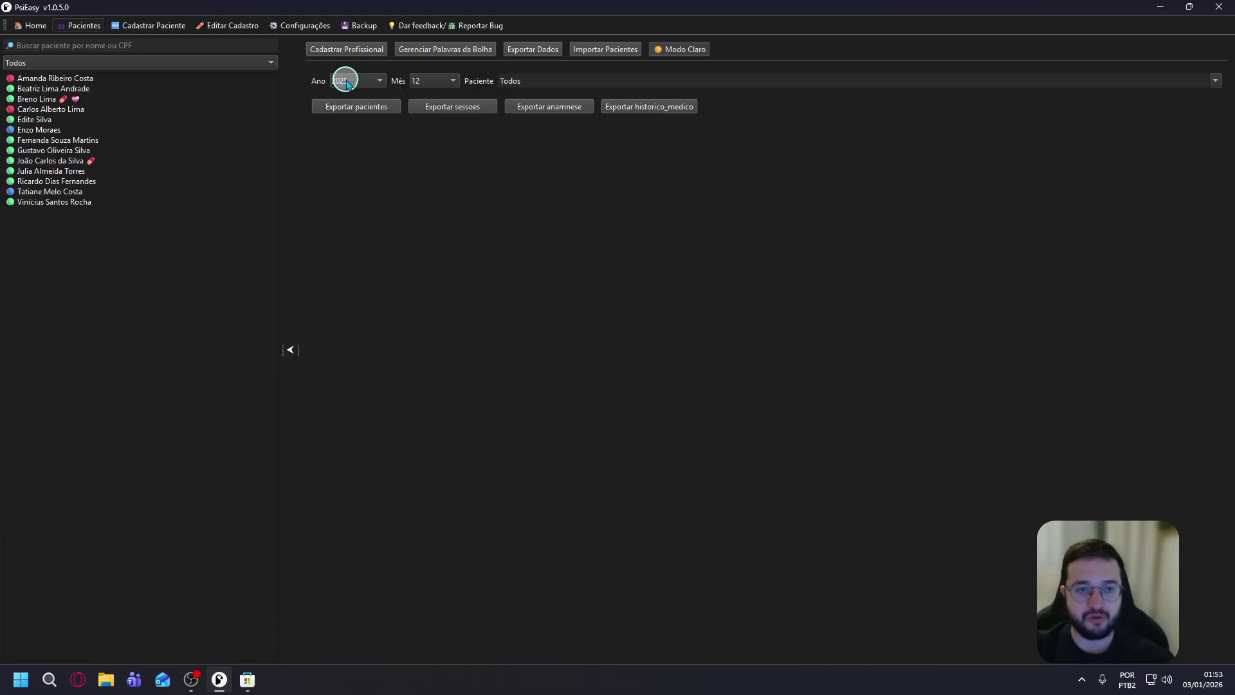
{"action": "left_click", "coordinate": [476, 111]}
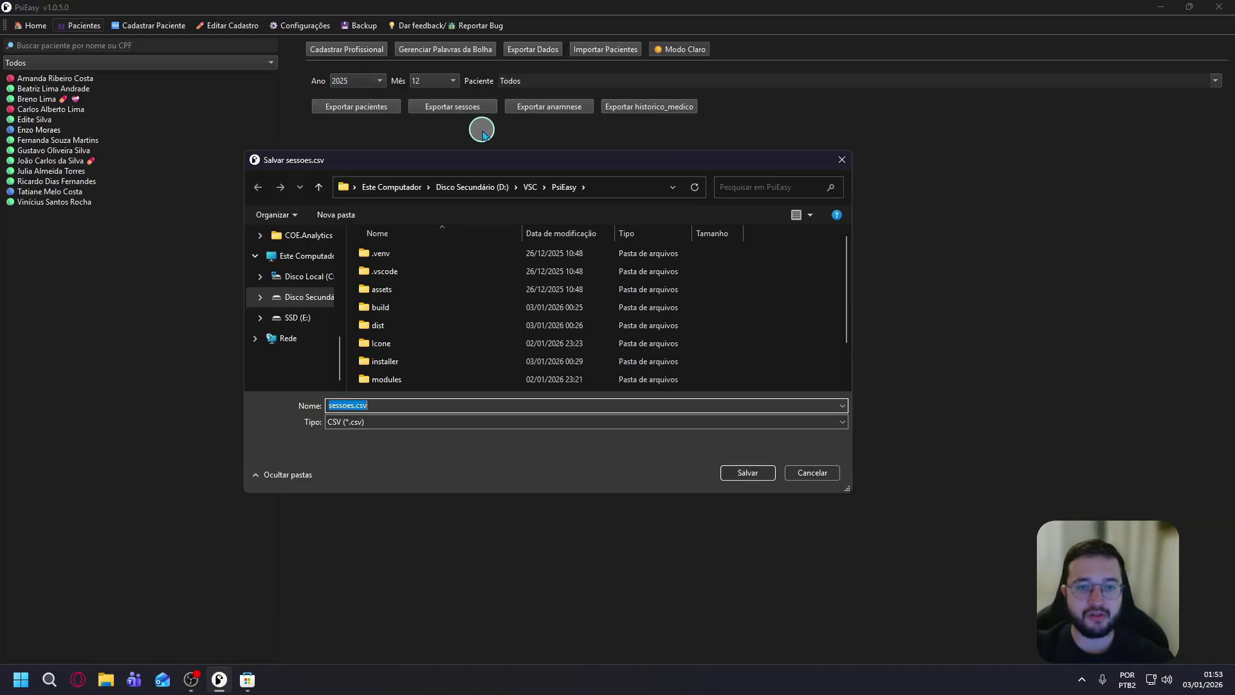
{"action": "scroll", "coordinate": [313, 263], "scroll_direction": "up", "scroll_amount": 6}
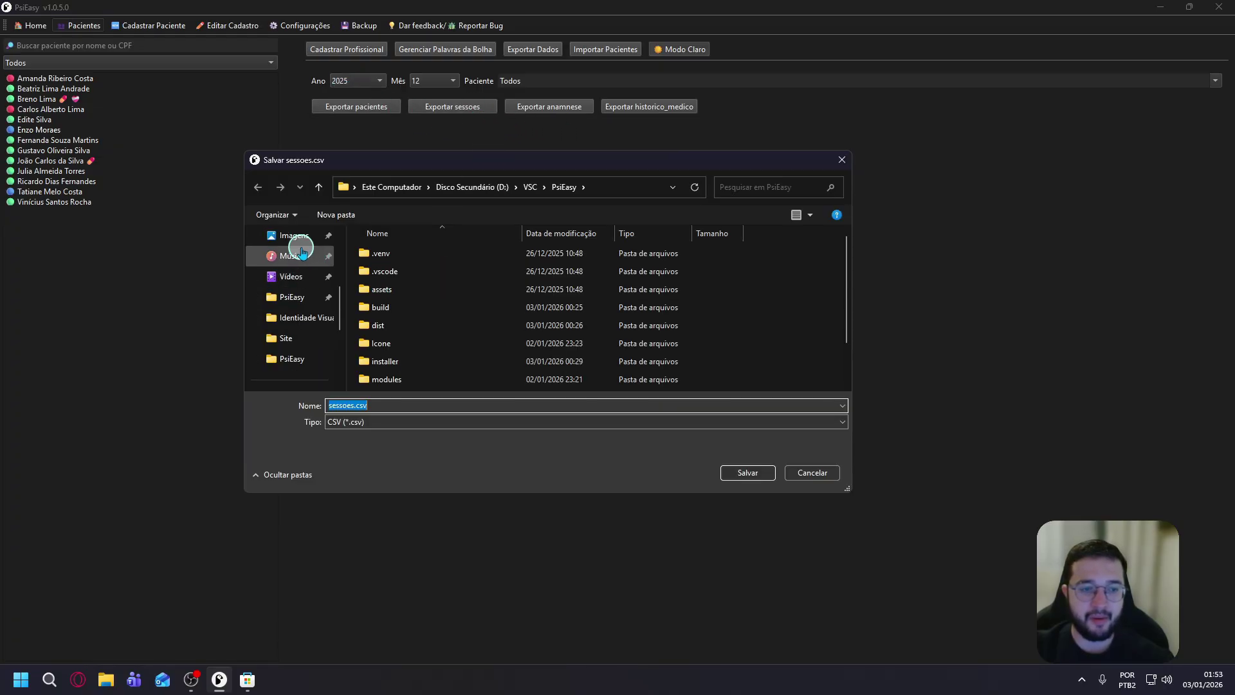
{"action": "left_click", "coordinate": [293, 236]}
{"action": "left_click", "coordinate": [747, 472]}
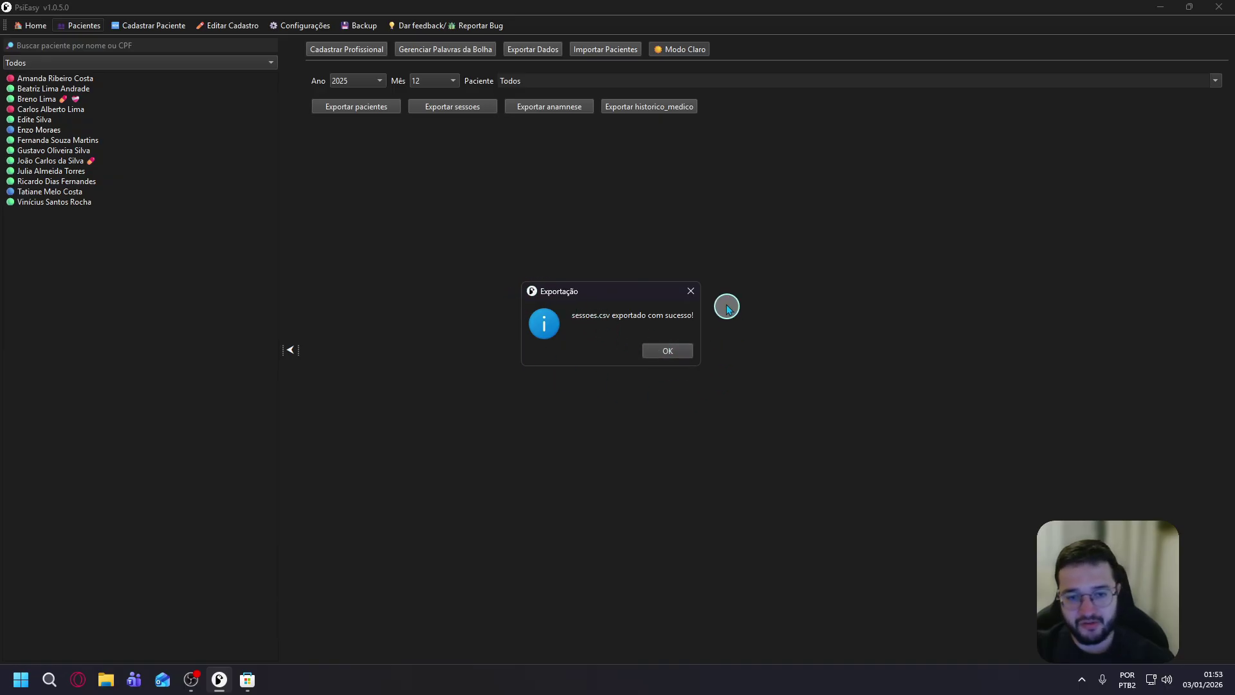
{"action": "left_click", "coordinate": [669, 350]}
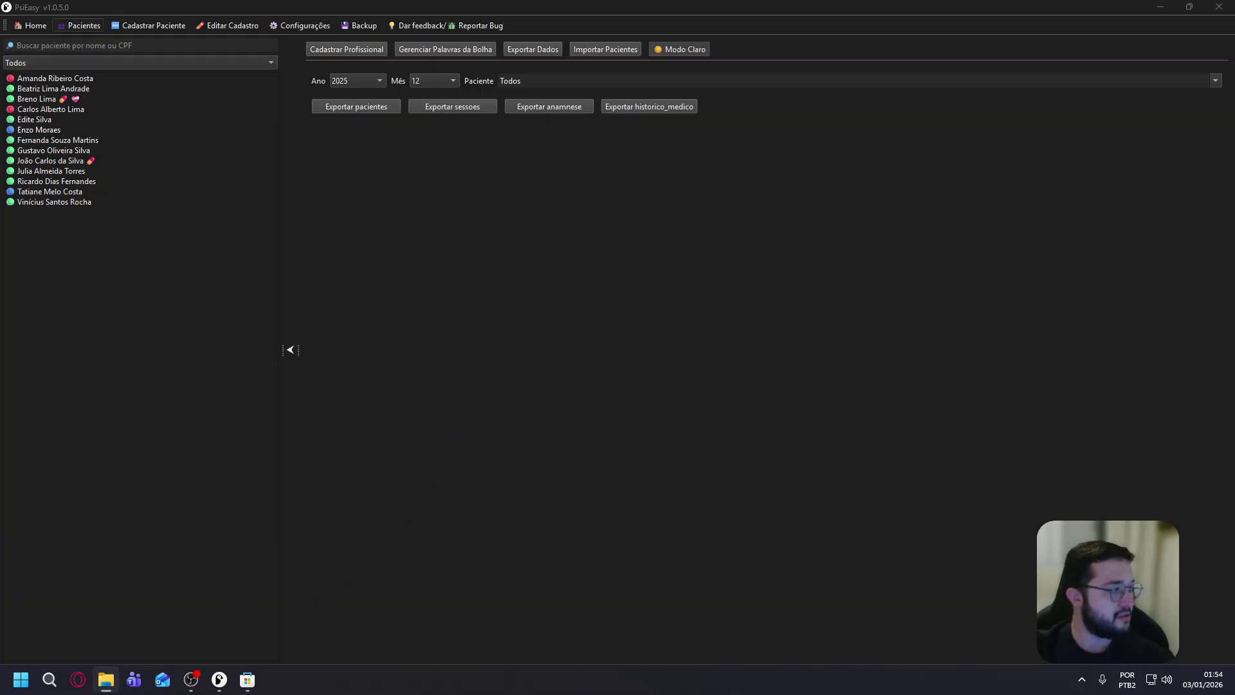
Open sessoes.csv in Excel, widen column C, and inspect the id, patient, date and time columns.
{"action": "left_click_drag", "start_coordinate": [0, 137], "coordinate": [515, 1]}
{"action": "double_click", "coordinate": [1066, 146]}
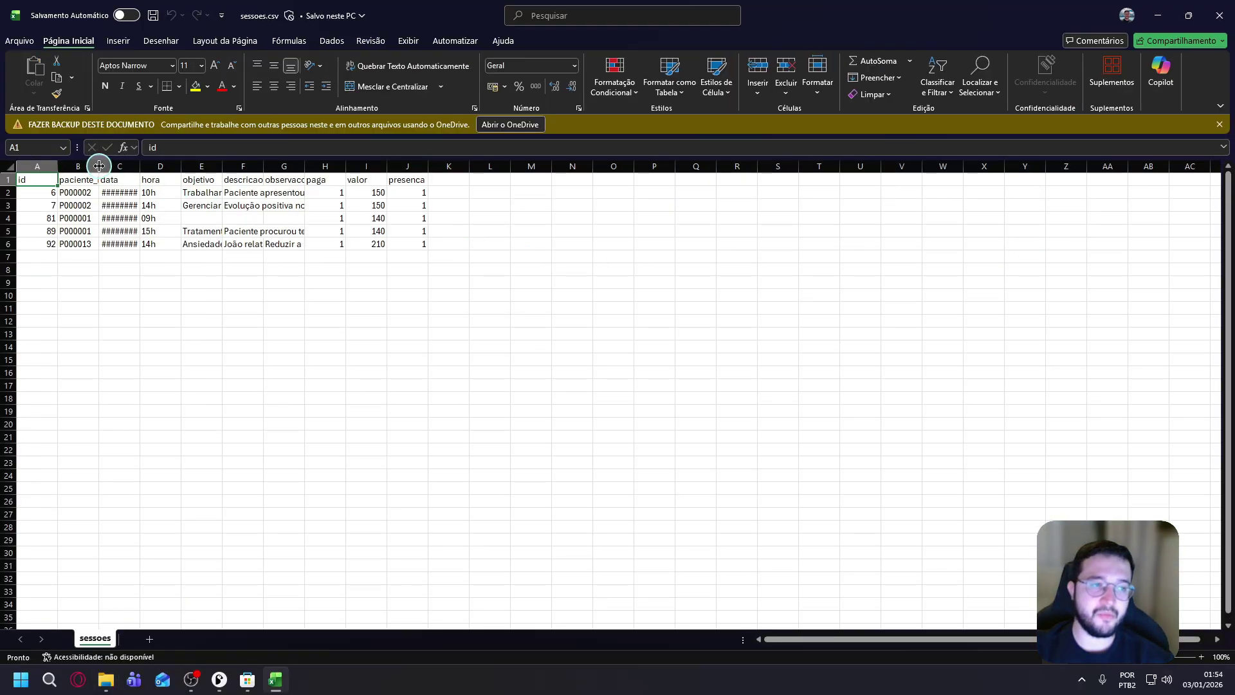
{"action": "double_click", "coordinate": [139, 166]}
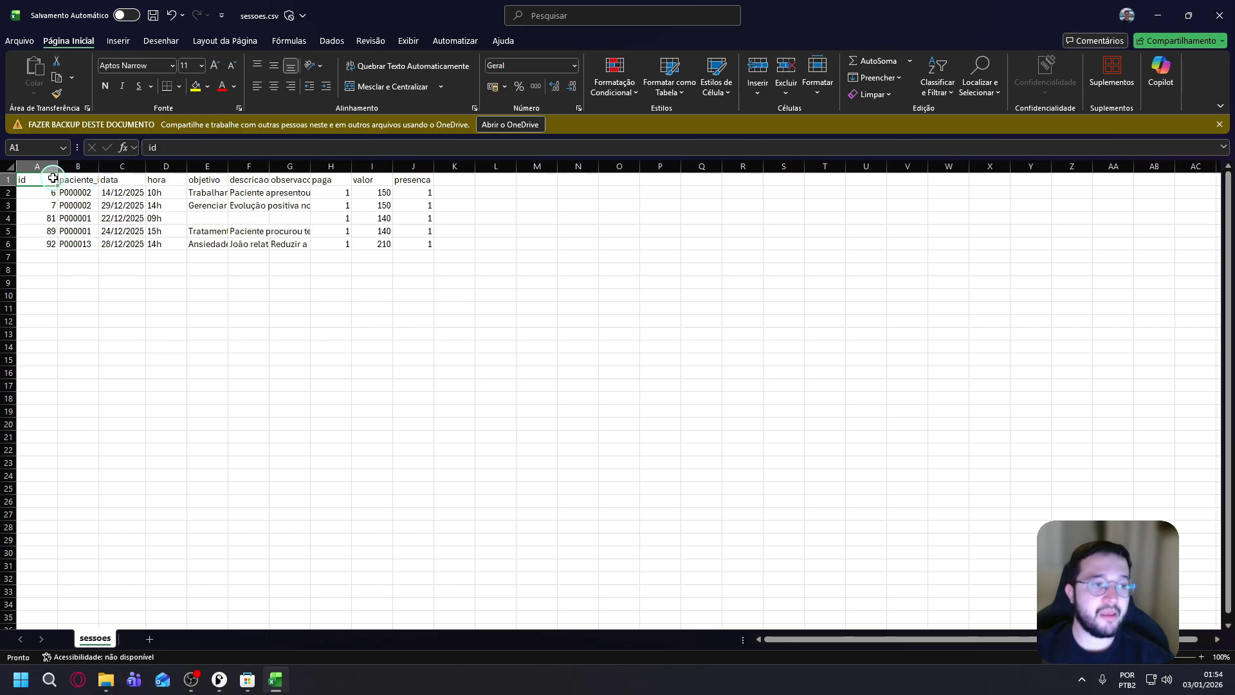
{"action": "left_click_drag", "start_coordinate": [47, 191], "coordinate": [42, 249]}
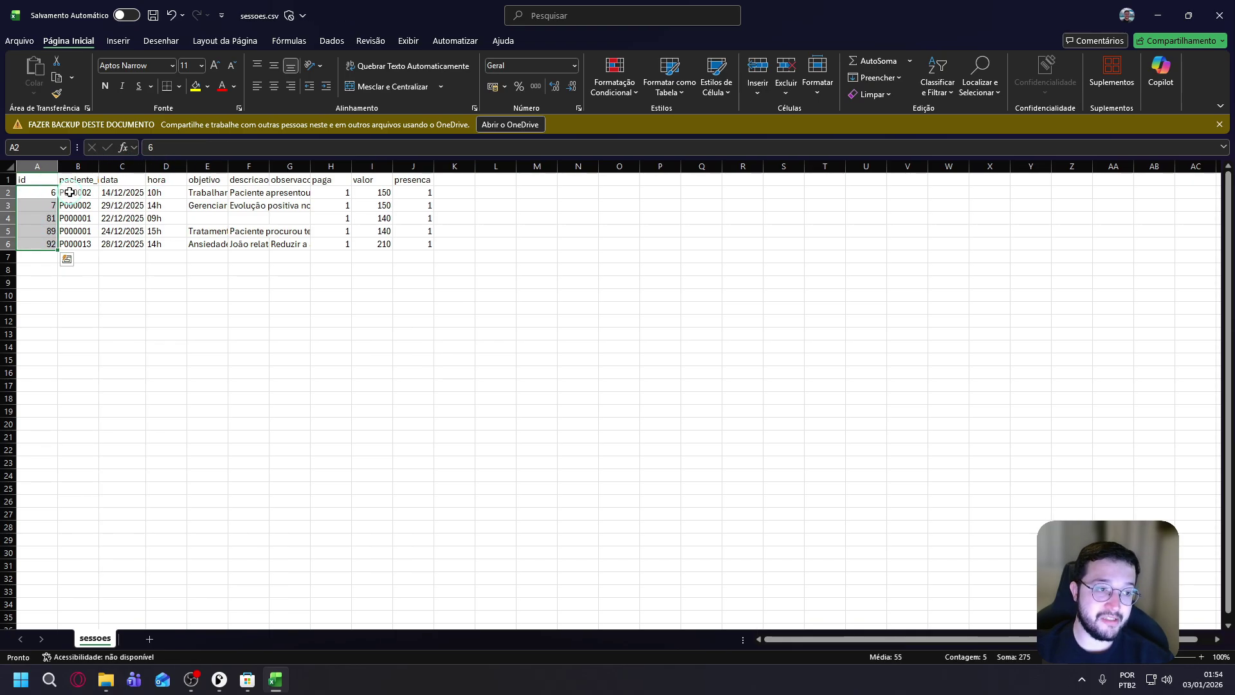
{"action": "left_click_drag", "start_coordinate": [79, 191], "coordinate": [86, 244]}
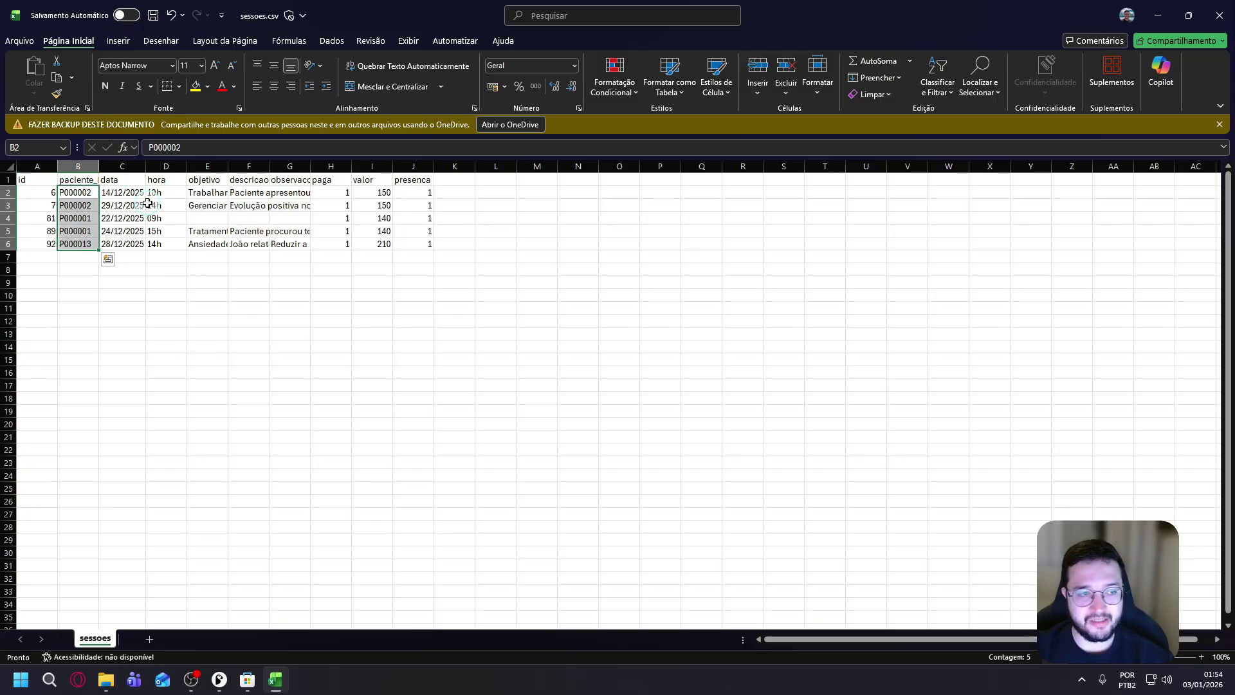
{"action": "left_click_drag", "start_coordinate": [131, 193], "coordinate": [126, 243]}
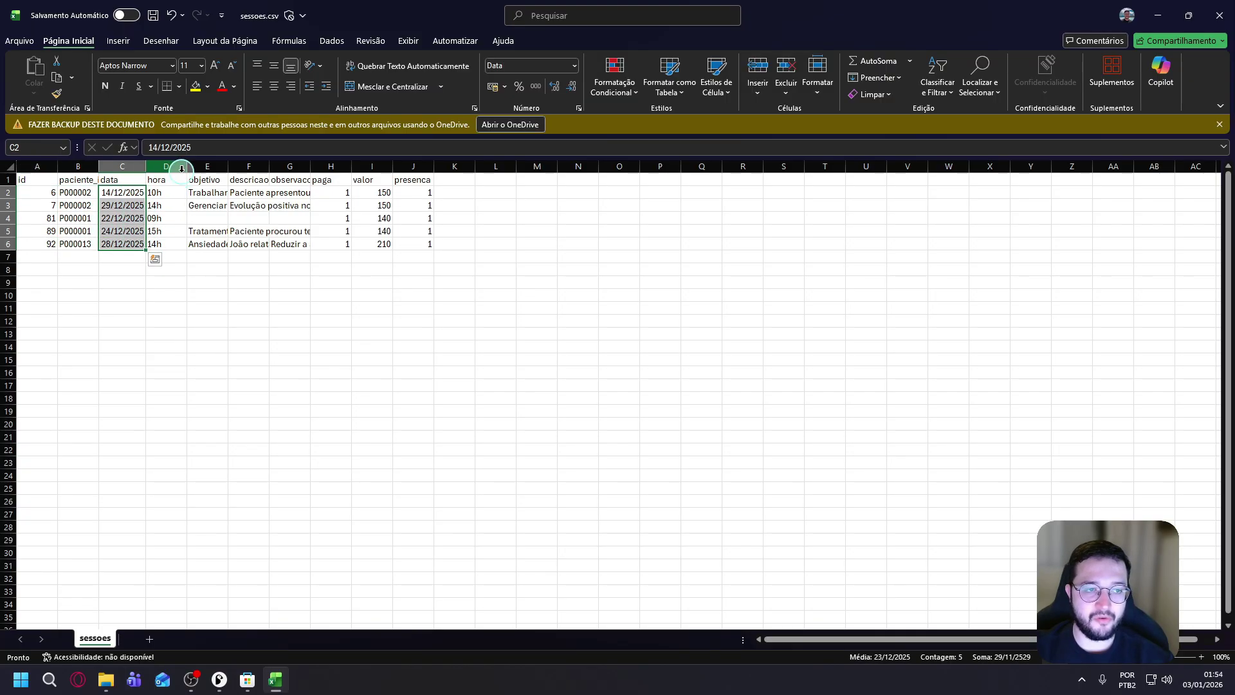
{"action": "left_click_drag", "start_coordinate": [171, 193], "coordinate": [165, 242]}
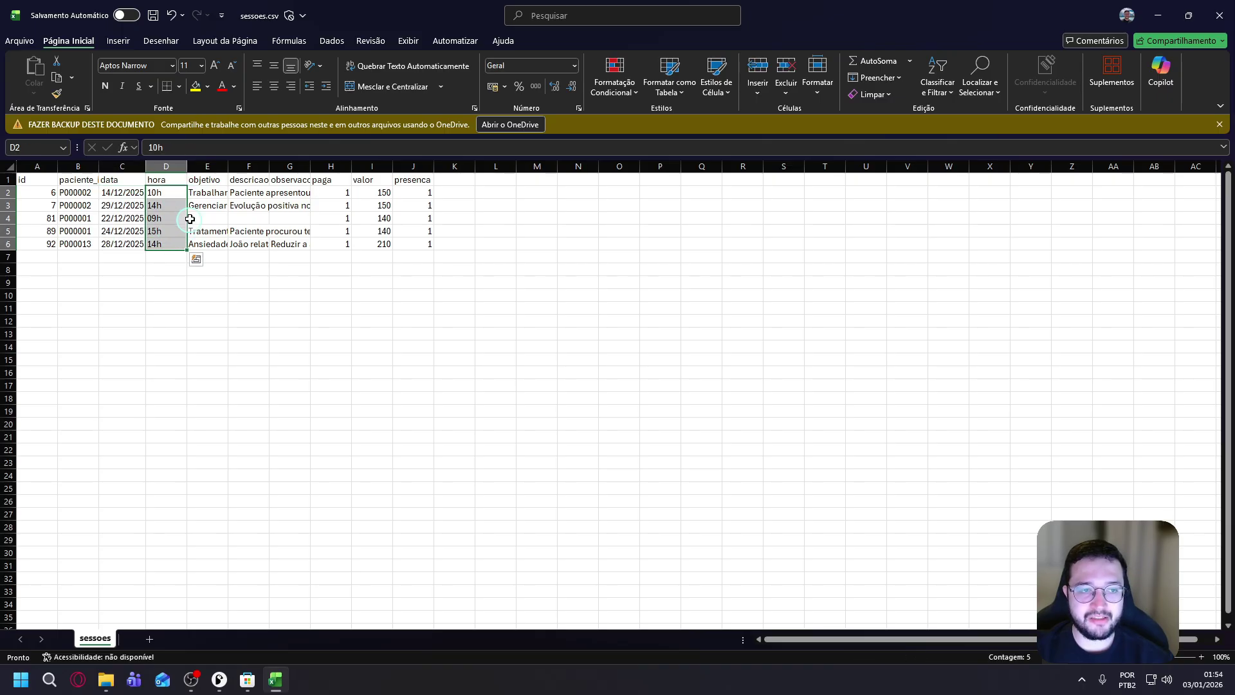
Widen column E, check the paga, presenca and valor sums, then close without saving.
{"action": "left_click_drag", "start_coordinate": [232, 166], "coordinate": [635, 166]}
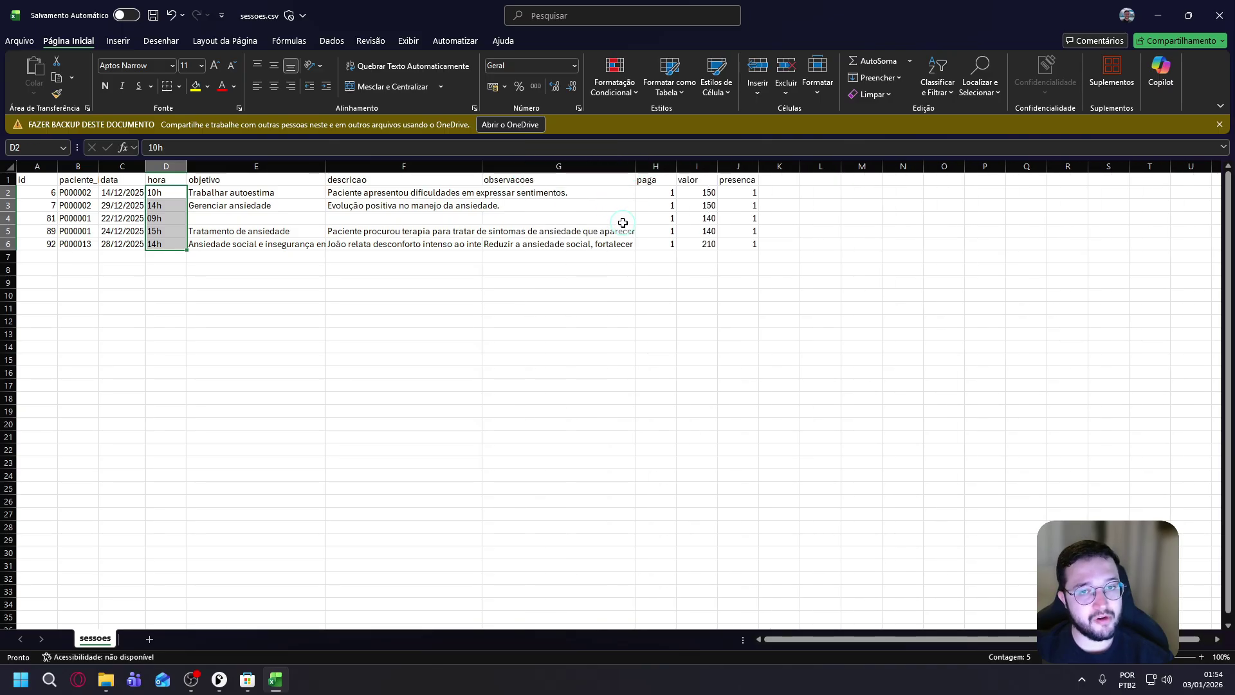
{"action": "left_click_drag", "start_coordinate": [672, 193], "coordinate": [669, 251]}
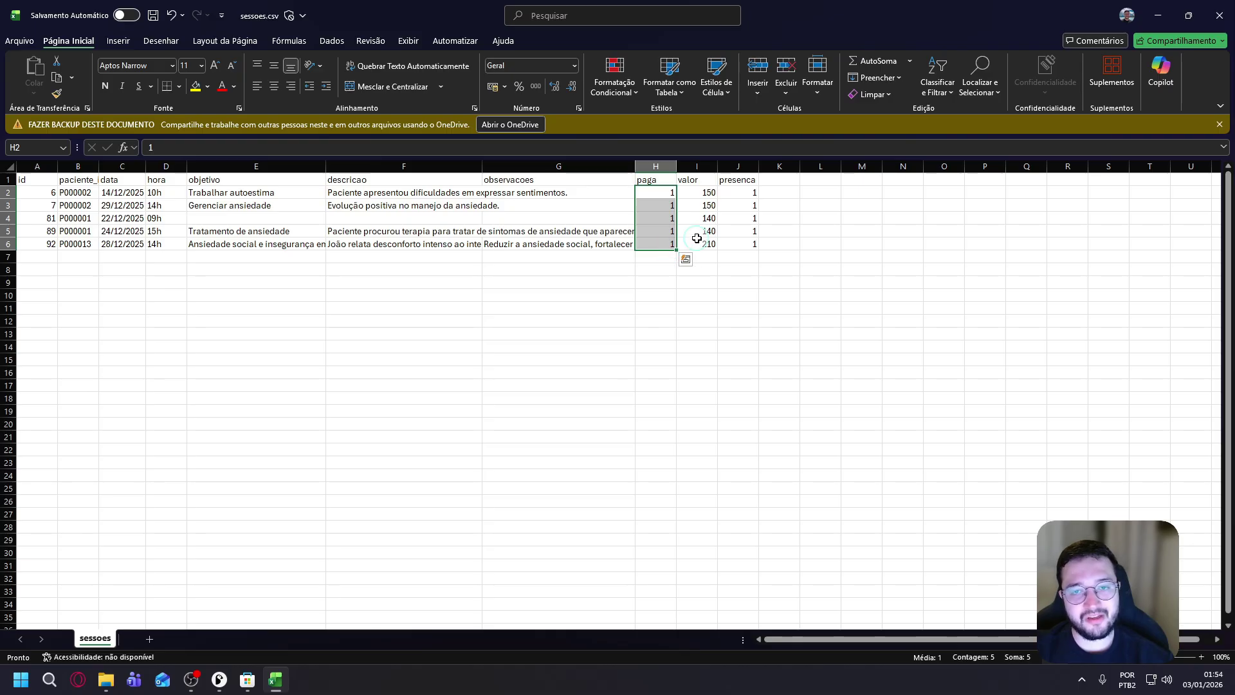
{"action": "left_click_drag", "start_coordinate": [754, 191], "coordinate": [751, 245]}
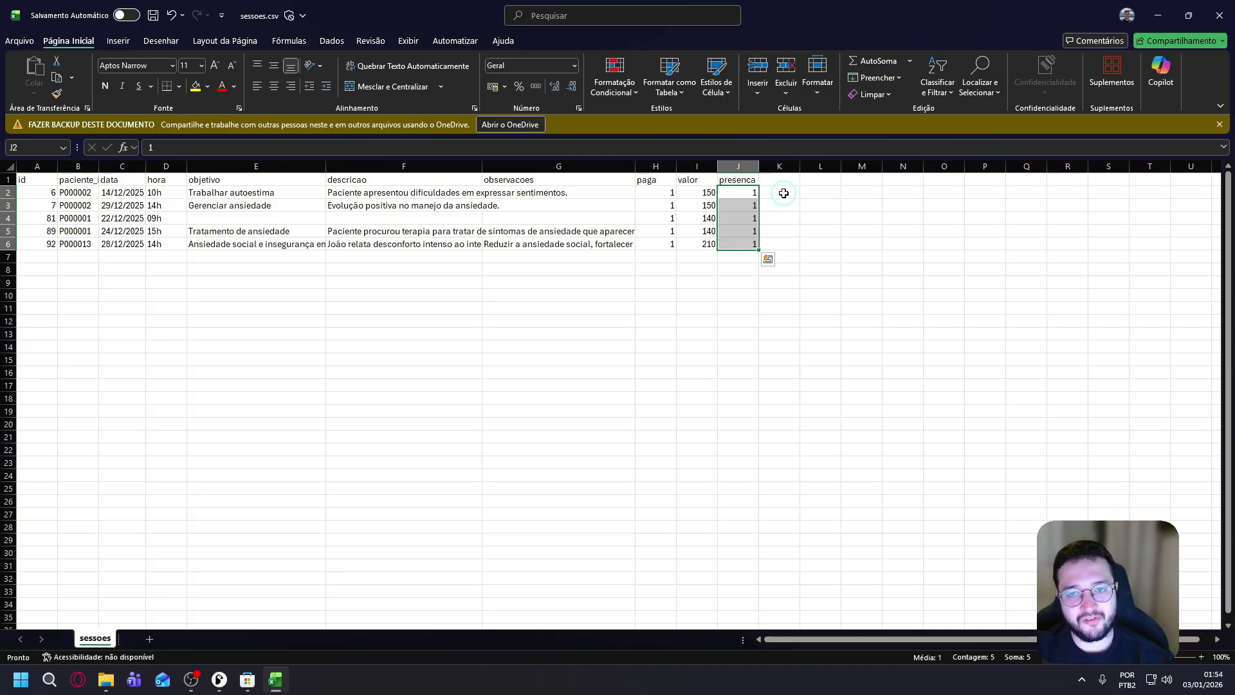
{"action": "left_click_drag", "start_coordinate": [689, 193], "coordinate": [706, 241]}
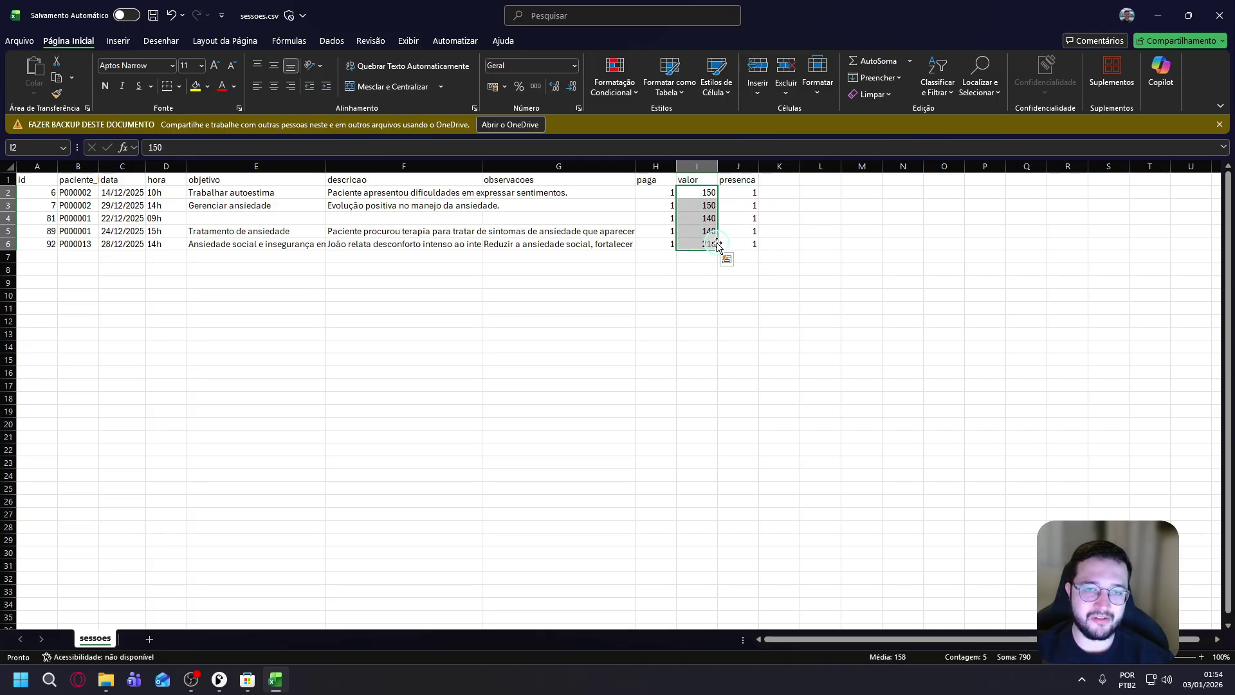
{"action": "left_click", "coordinate": [862, 230]}
{"action": "left_click", "coordinate": [1219, 15]}
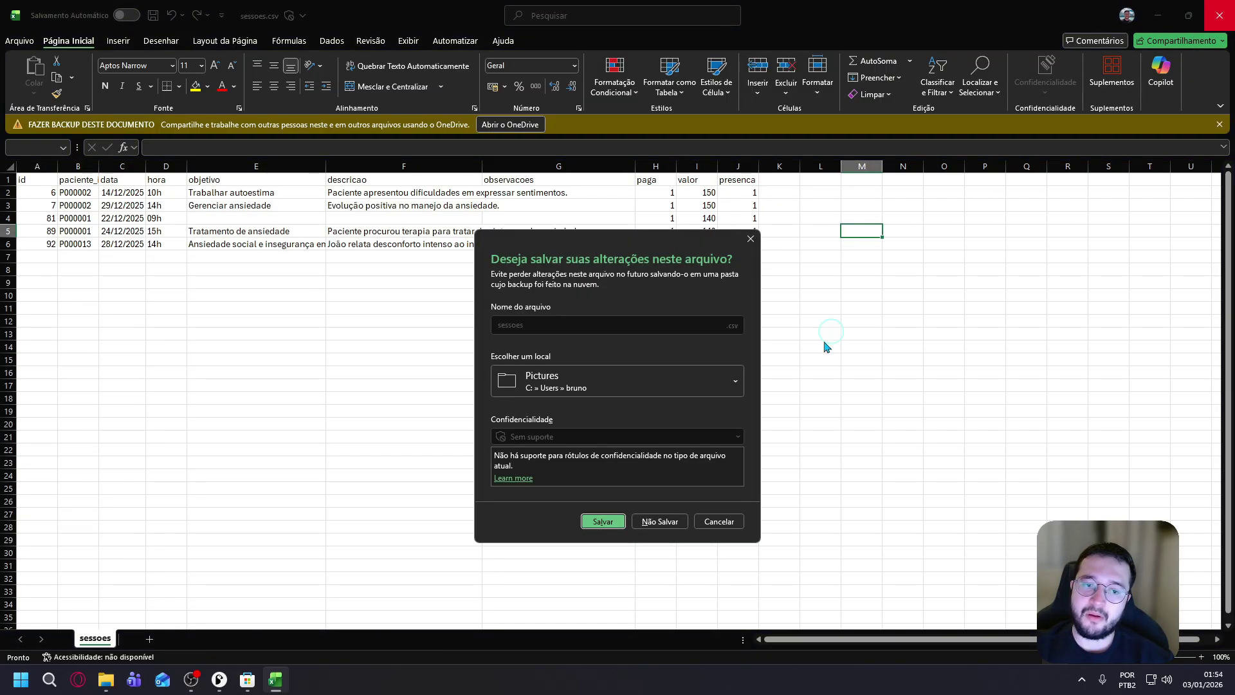
{"action": "left_click", "coordinate": [660, 522]}
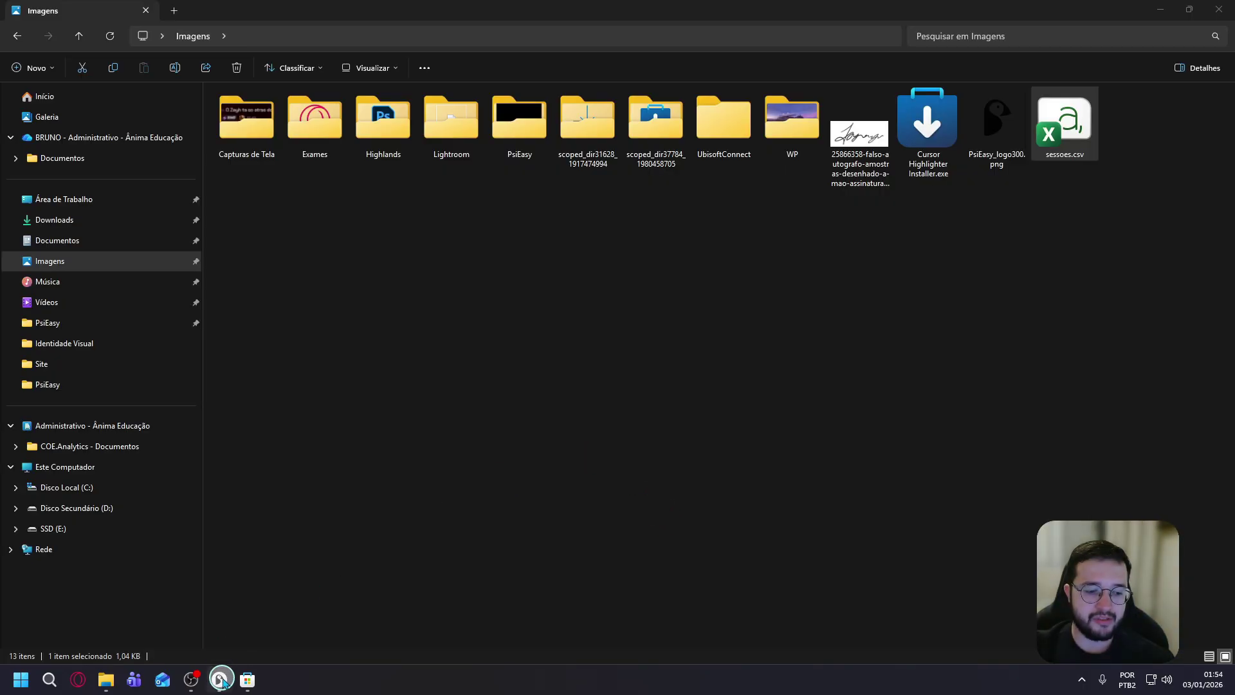
Export all sessions from the financial dashboard to todas_sessoes.csv and open its folder.
{"action": "left_click", "coordinate": [220, 679]}
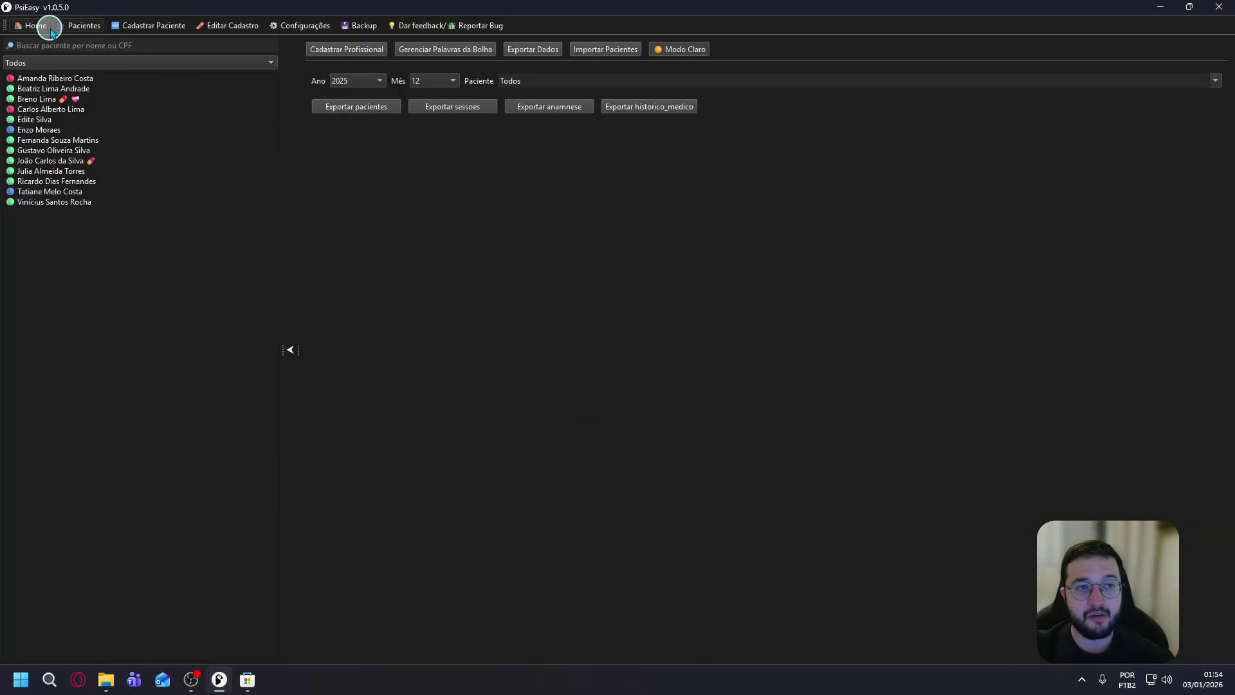
{"action": "left_click", "coordinate": [51, 30]}
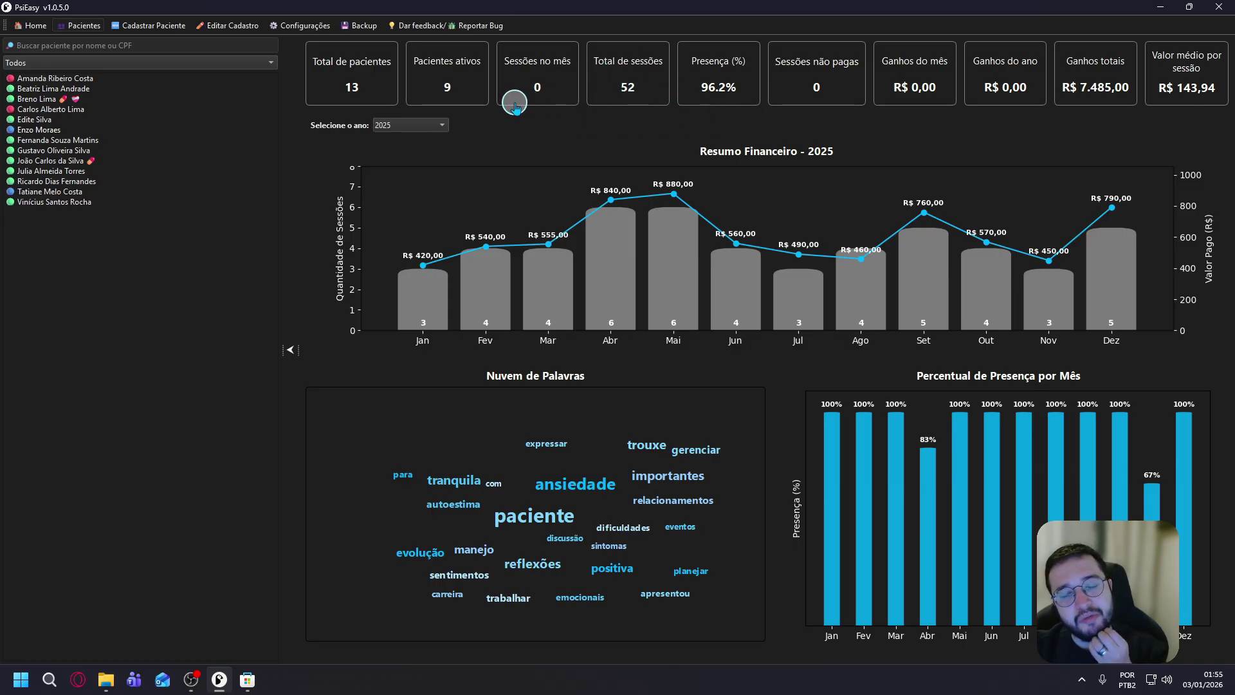
{"action": "left_click", "coordinate": [634, 88]}
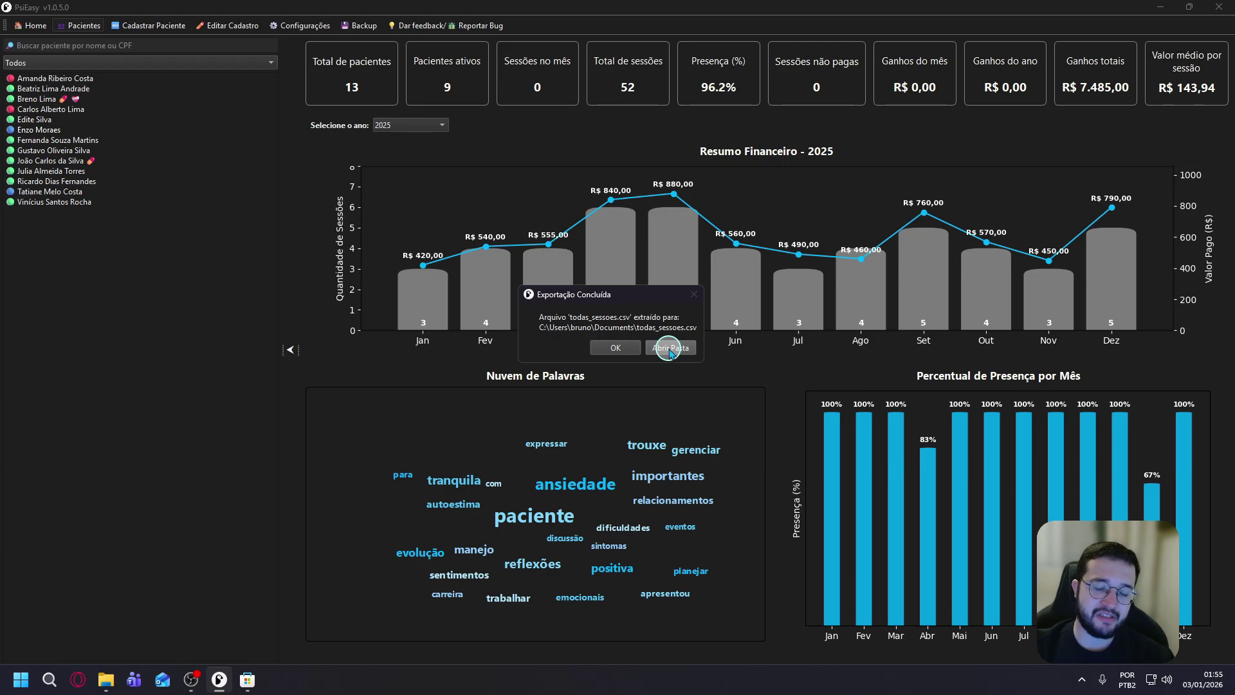
{"action": "left_click", "coordinate": [670, 351]}
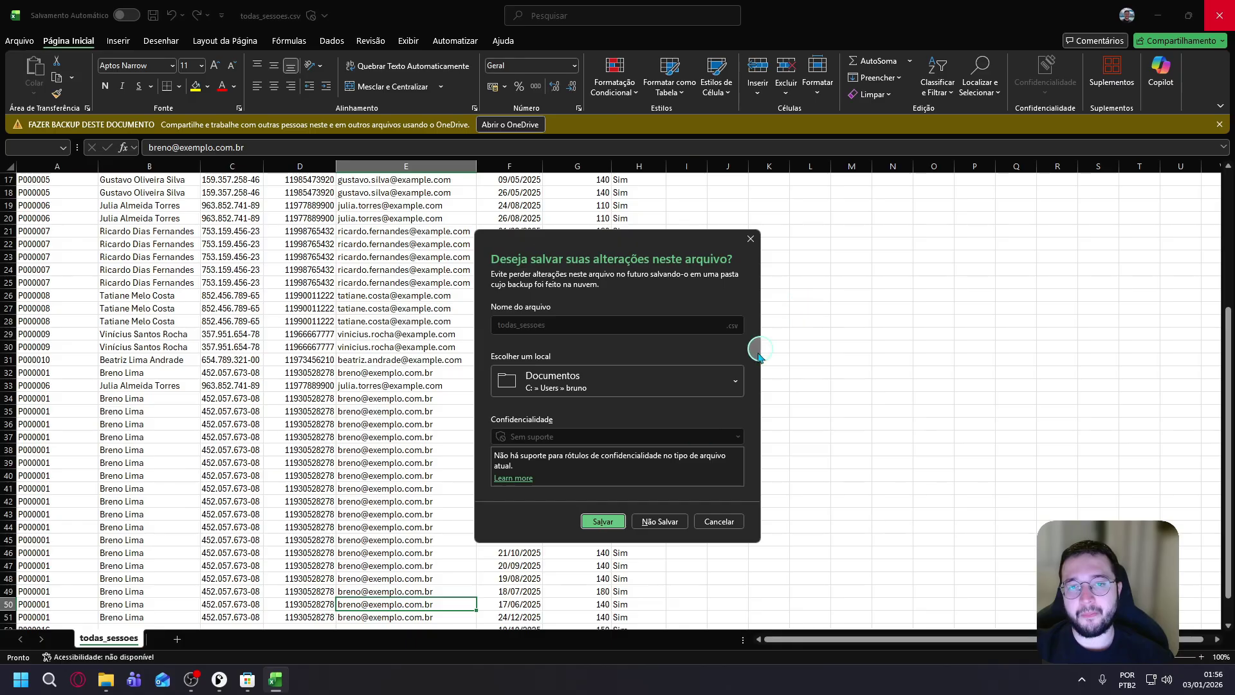
{"action": "left_click", "coordinate": [637, 516]}
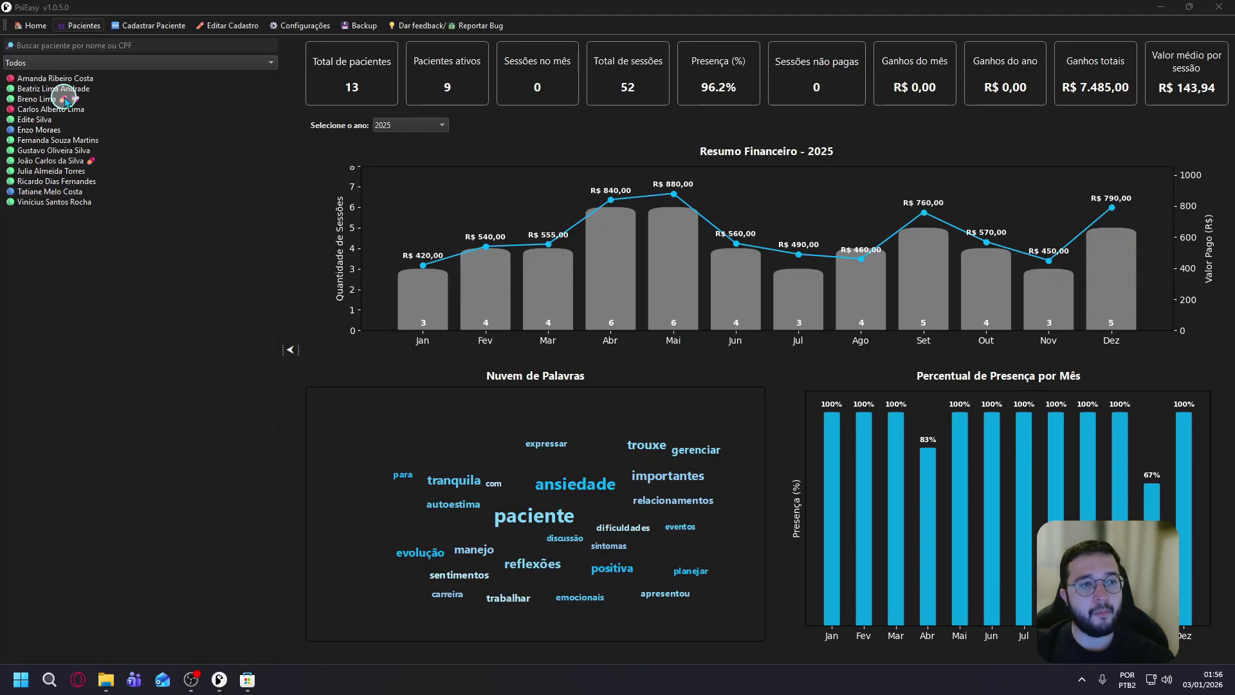
Export the blank template modelo_importacao_pacientes.csv from Configurações into the Imagens folder.
{"action": "left_click", "coordinate": [300, 27]}
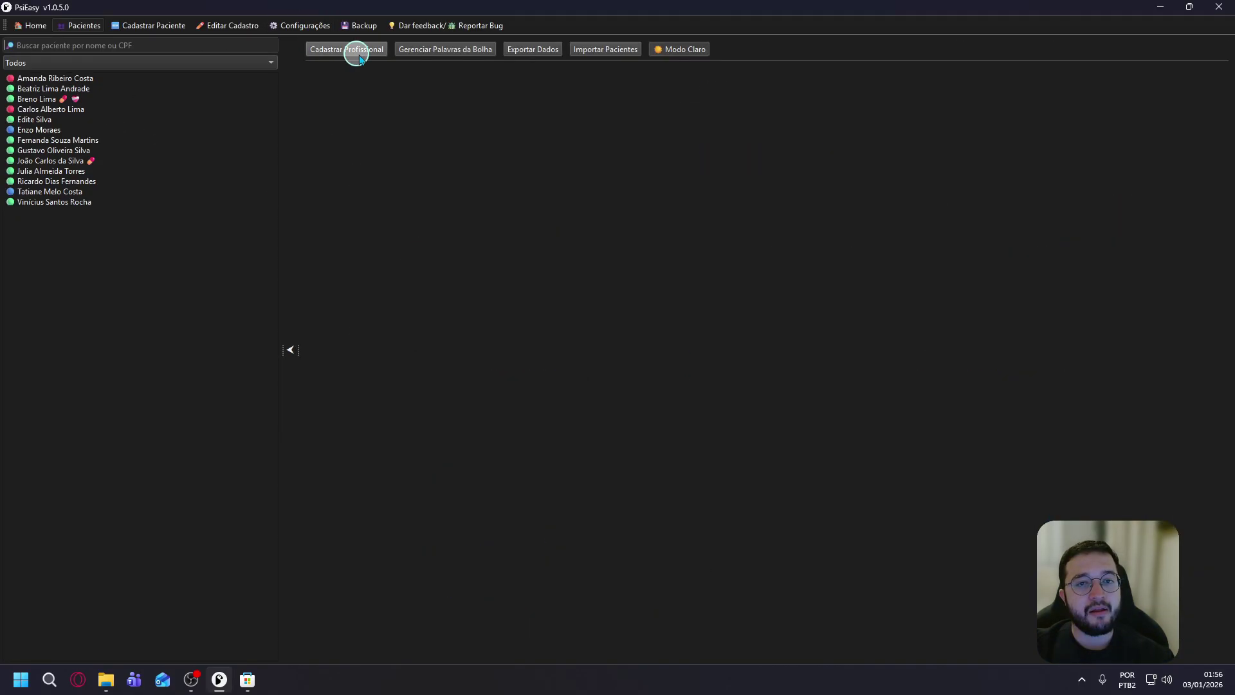
{"action": "left_click", "coordinate": [623, 50]}
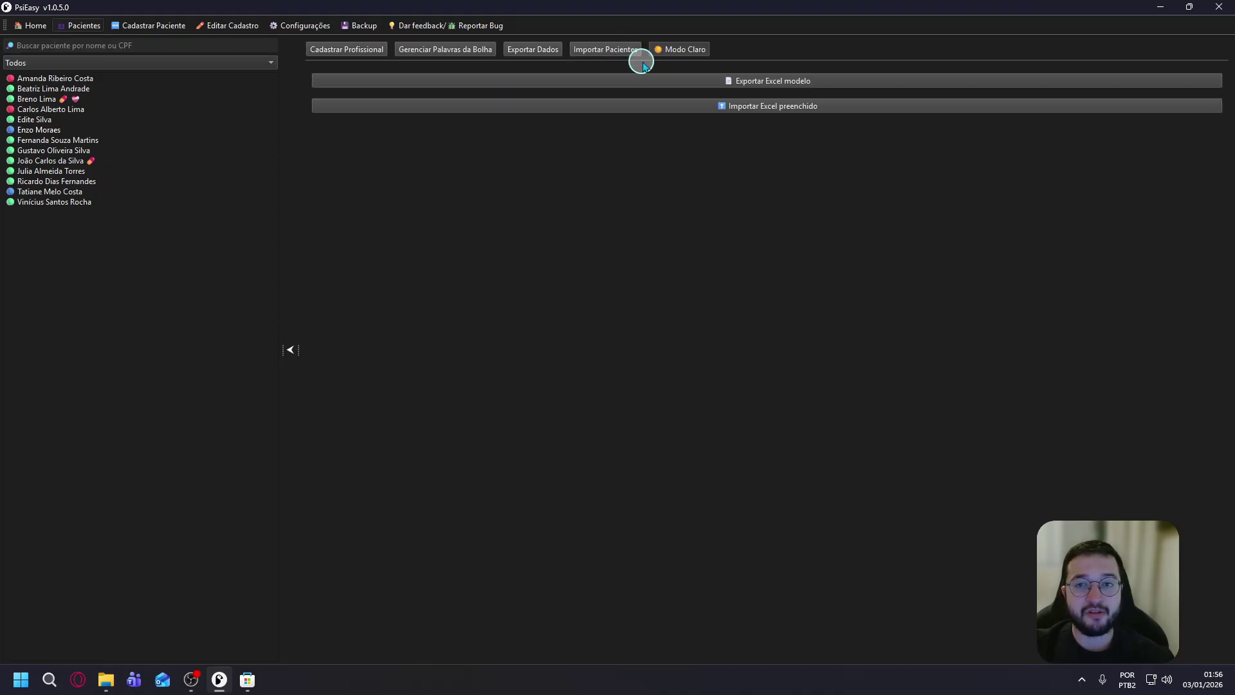
{"action": "left_click", "coordinate": [817, 81]}
{"action": "scroll", "coordinate": [306, 293], "scroll_direction": "up", "scroll_amount": 5}
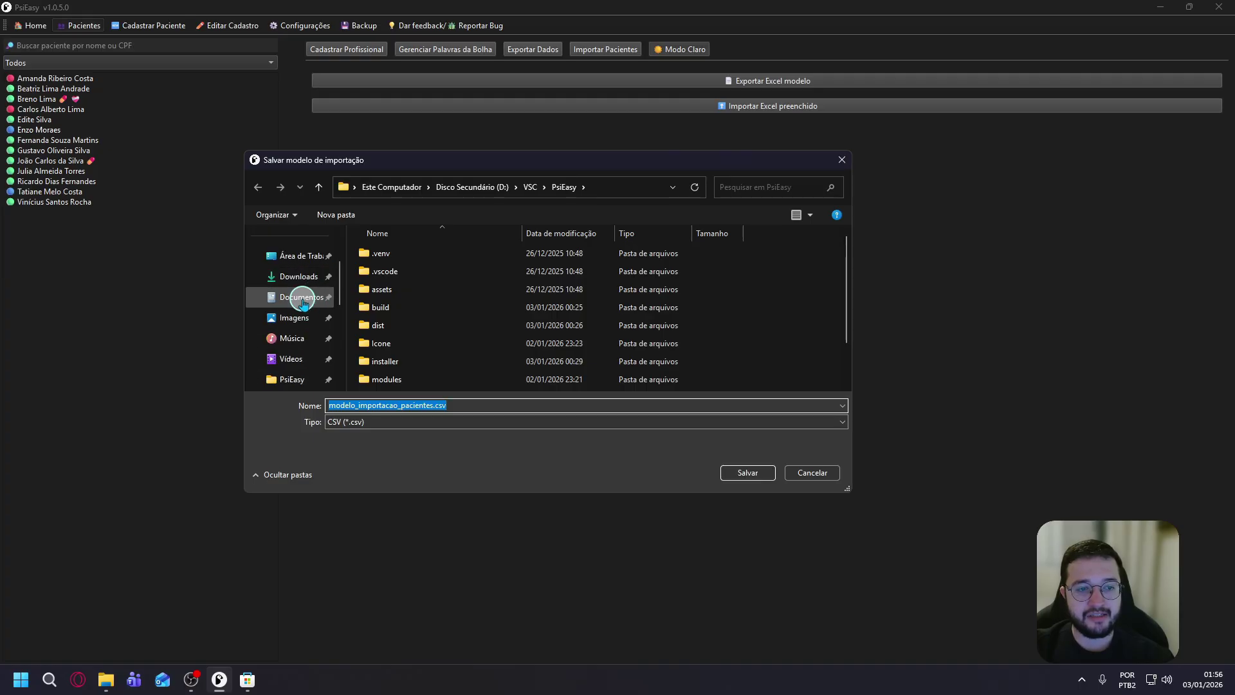
{"action": "left_click", "coordinate": [301, 297]}
{"action": "left_click", "coordinate": [294, 317]}
{"action": "left_click", "coordinate": [746, 471]}
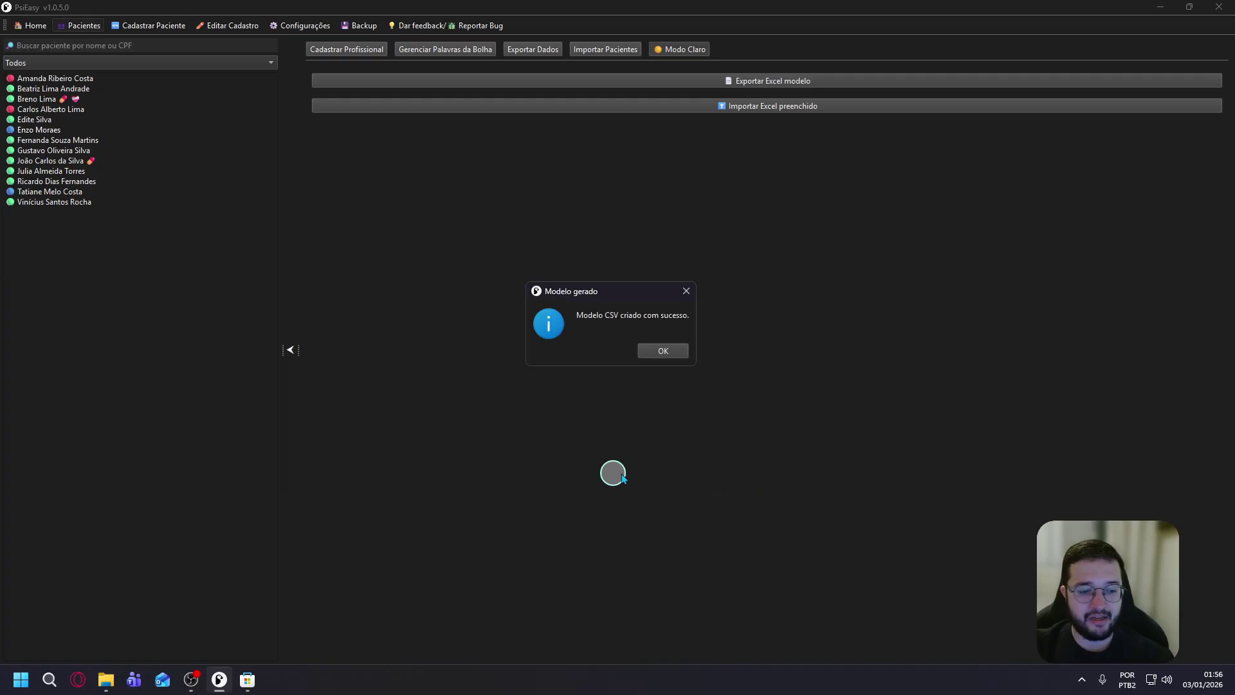
{"action": "left_click", "coordinate": [673, 350]}
{"action": "left_click", "coordinate": [107, 679]}
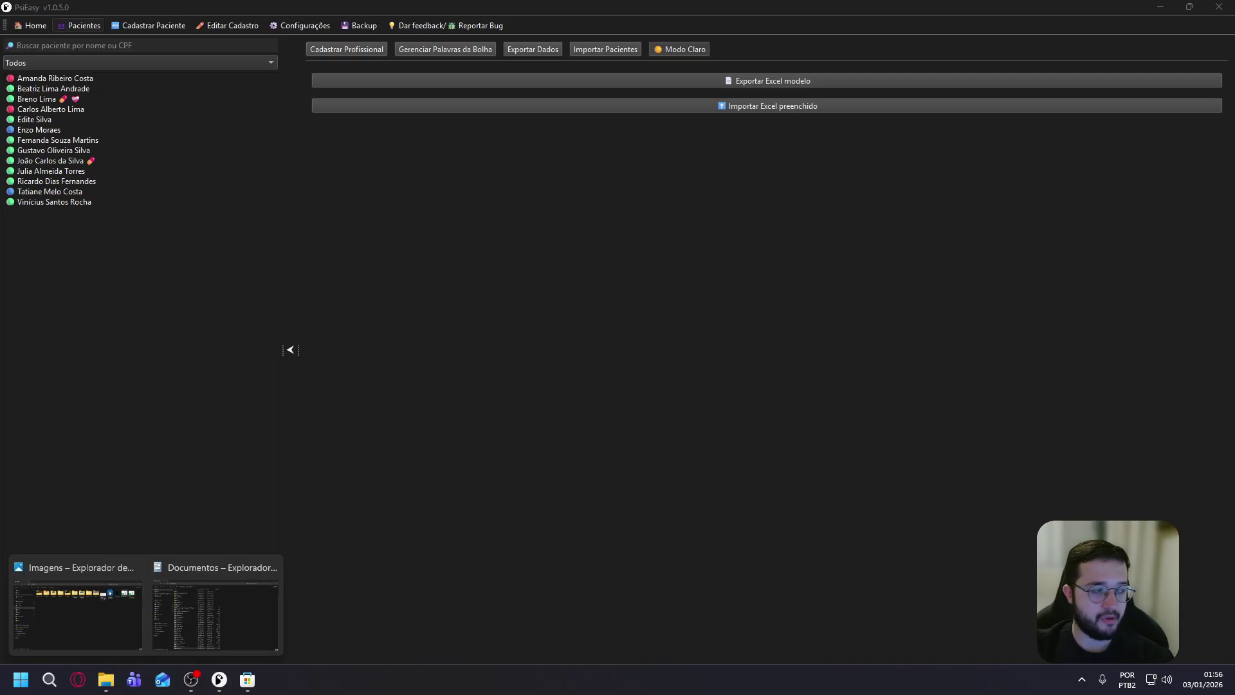
Open modelo_importacao_pacientes.csv in Excel, widen columns A and B to read the headers, then close it.
{"action": "left_click", "coordinate": [78, 614]}
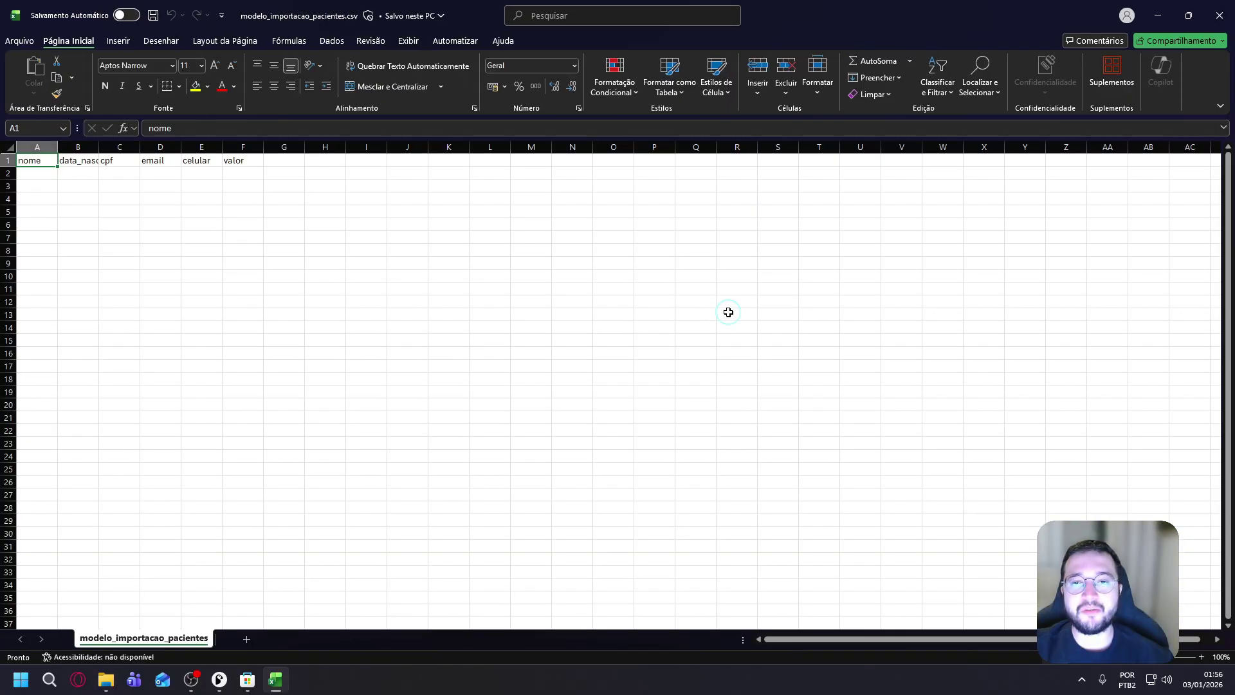
{"action": "double_click", "coordinate": [57, 166]}
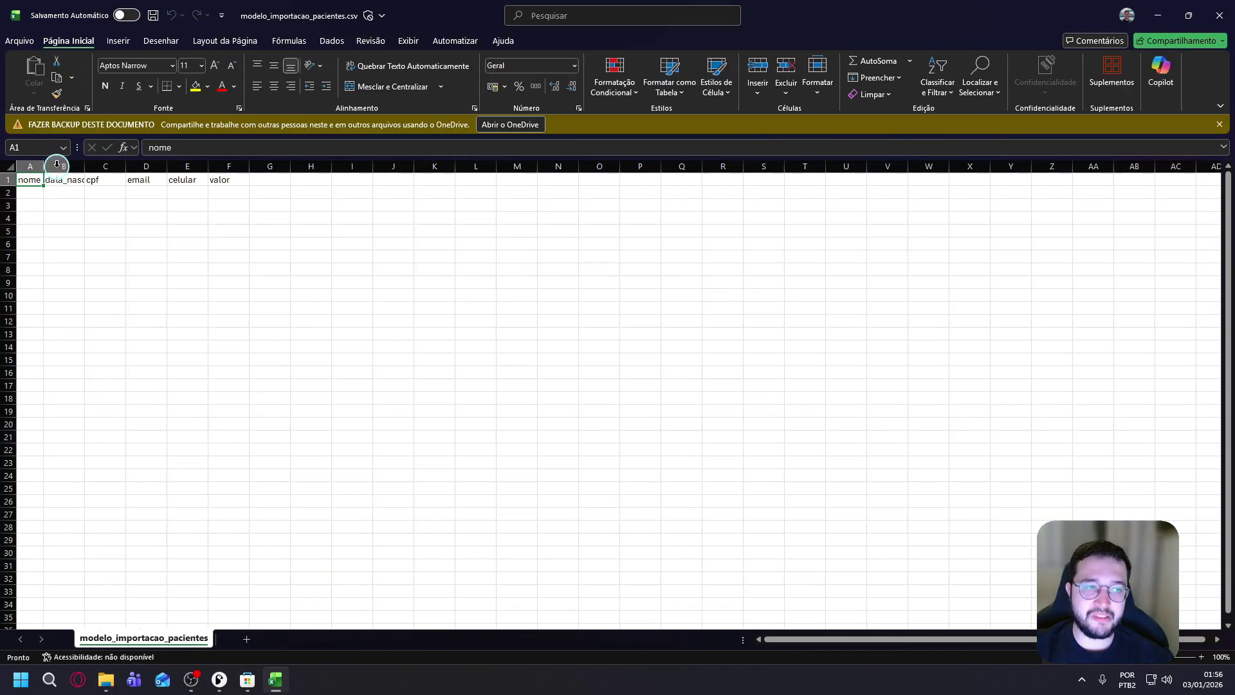
{"action": "left_click_drag", "start_coordinate": [85, 166], "coordinate": [277, 169]}
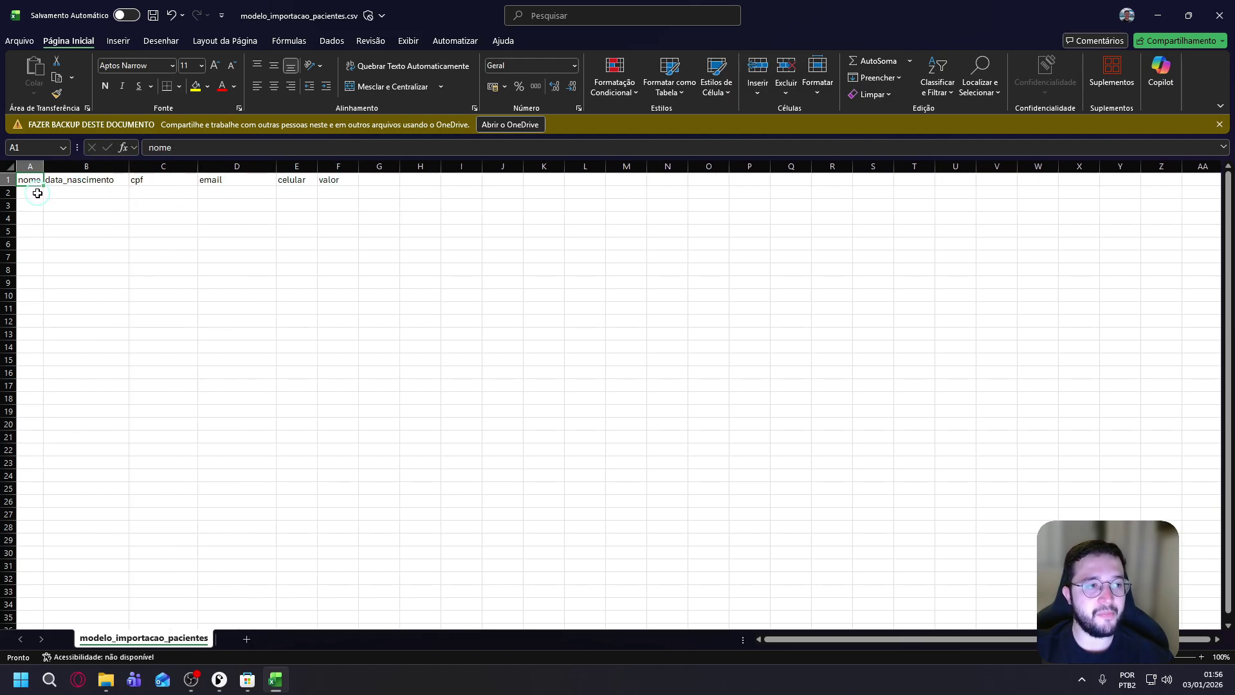
{"action": "left_click_drag", "start_coordinate": [43, 166], "coordinate": [138, 560]}
{"action": "left_click", "coordinate": [99, 200]}
{"action": "left_click", "coordinate": [348, 492]}
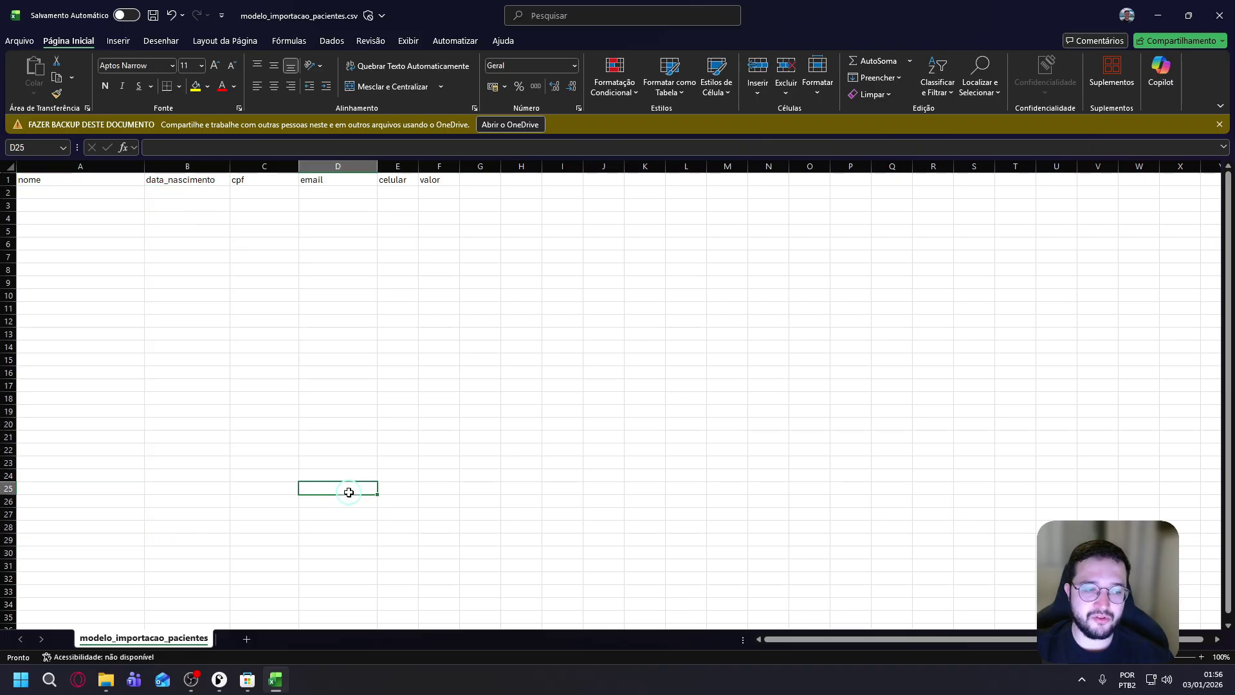
{"action": "left_click", "coordinate": [1219, 15]}
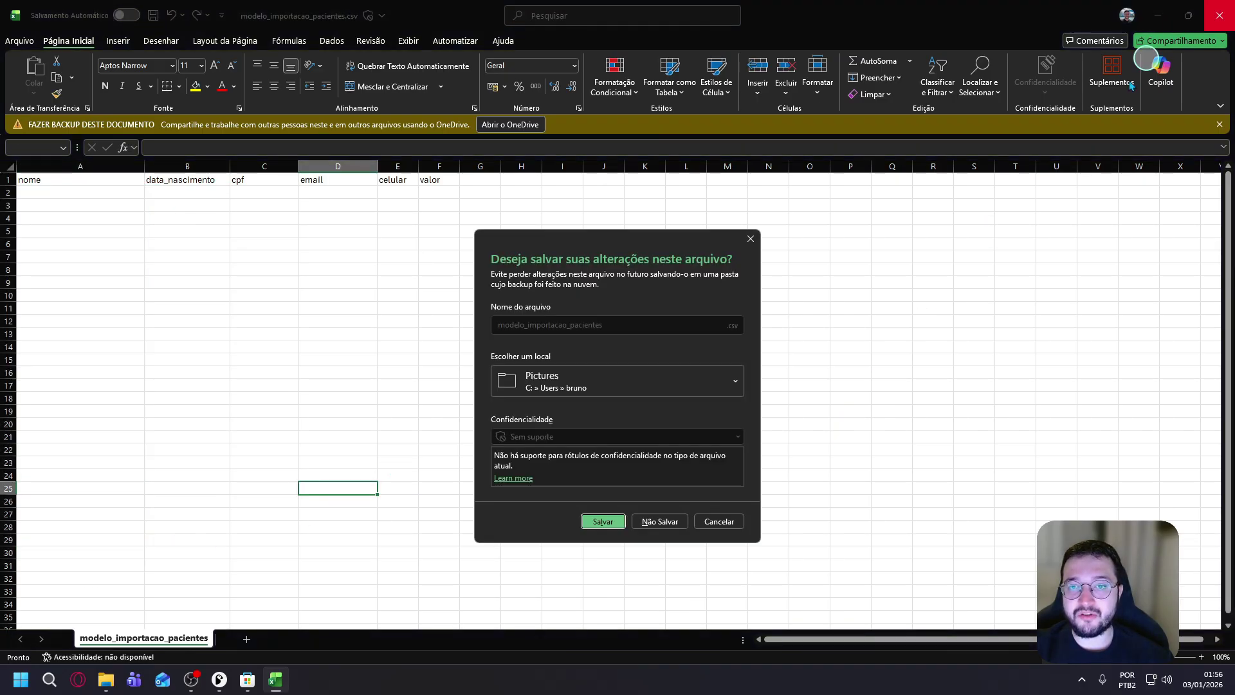
Import modelo_importacao_pacientes.csv (0 patients imported), then switch to light theme and back to dark.
{"action": "left_click", "coordinate": [657, 520]}
{"action": "left_click", "coordinate": [817, 106]}
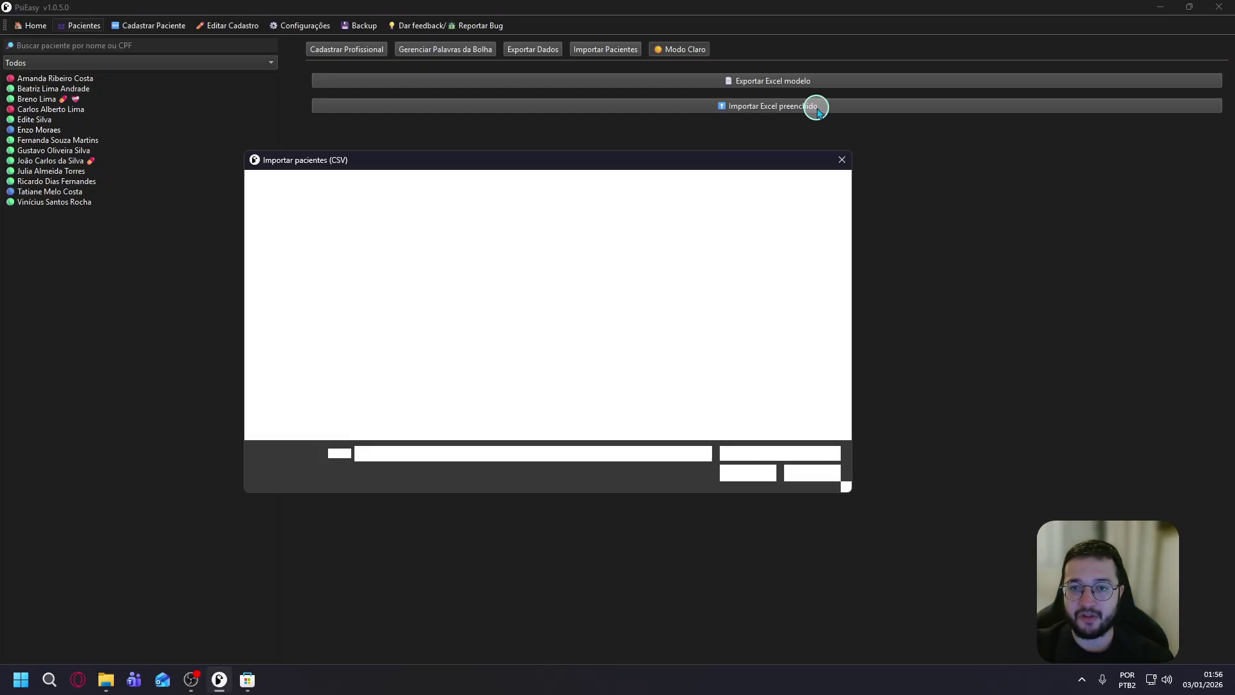
{"action": "left_click", "coordinate": [535, 351]}
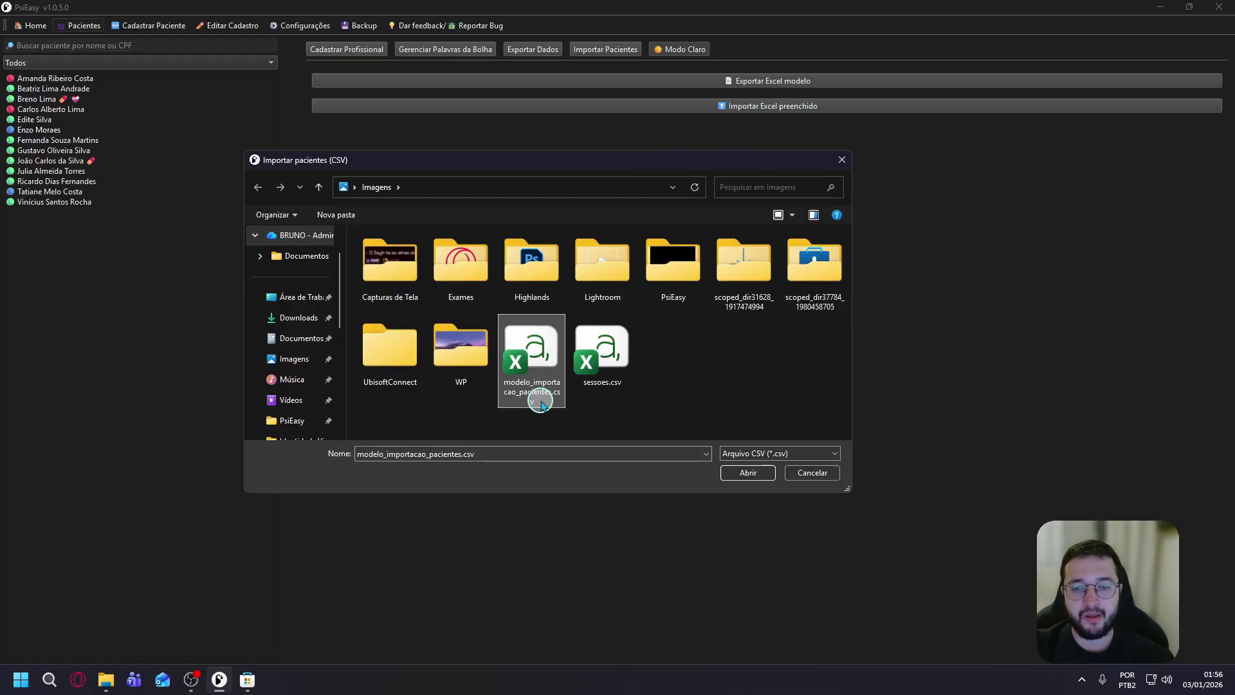
{"action": "double_click", "coordinate": [534, 352]}
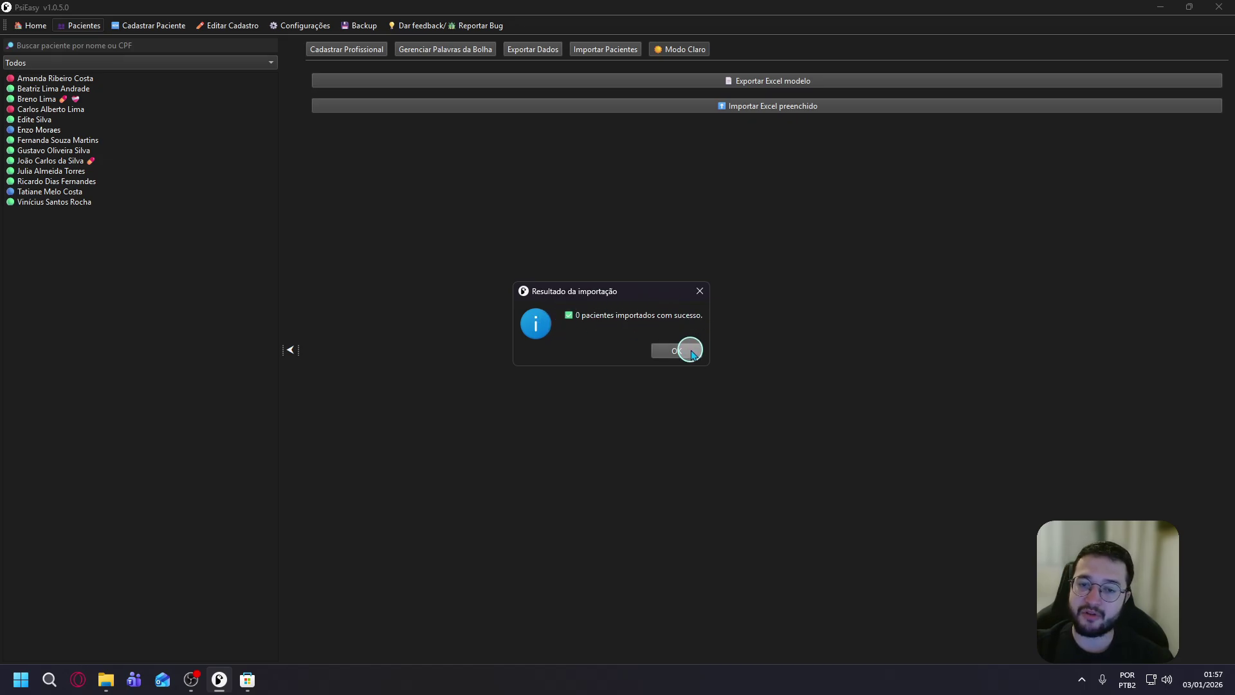
{"action": "left_click", "coordinate": [685, 351]}
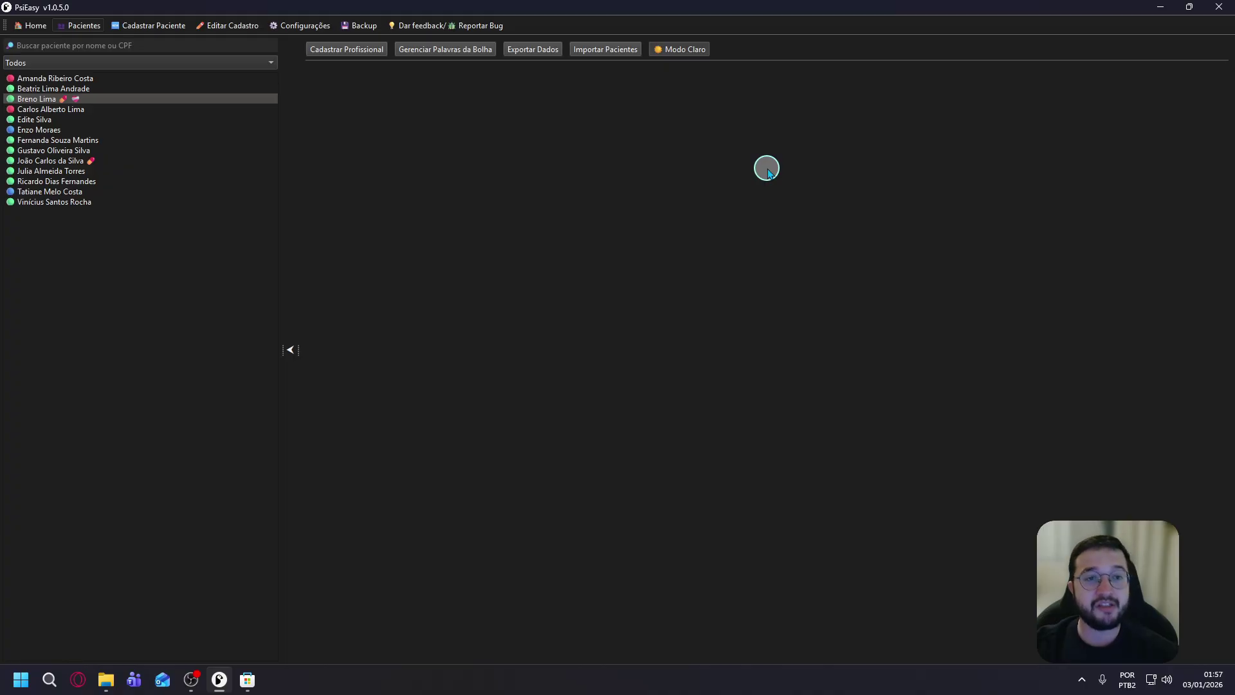
{"action": "left_click", "coordinate": [687, 51]}
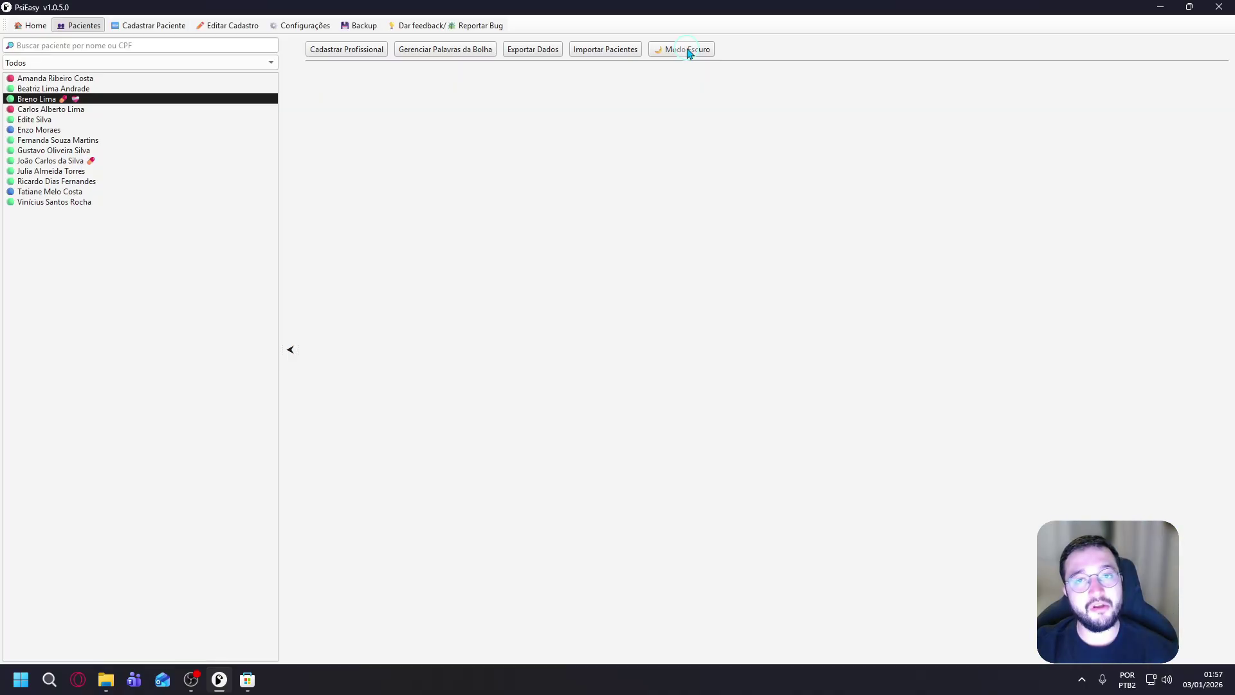
{"action": "left_click", "coordinate": [689, 52]}
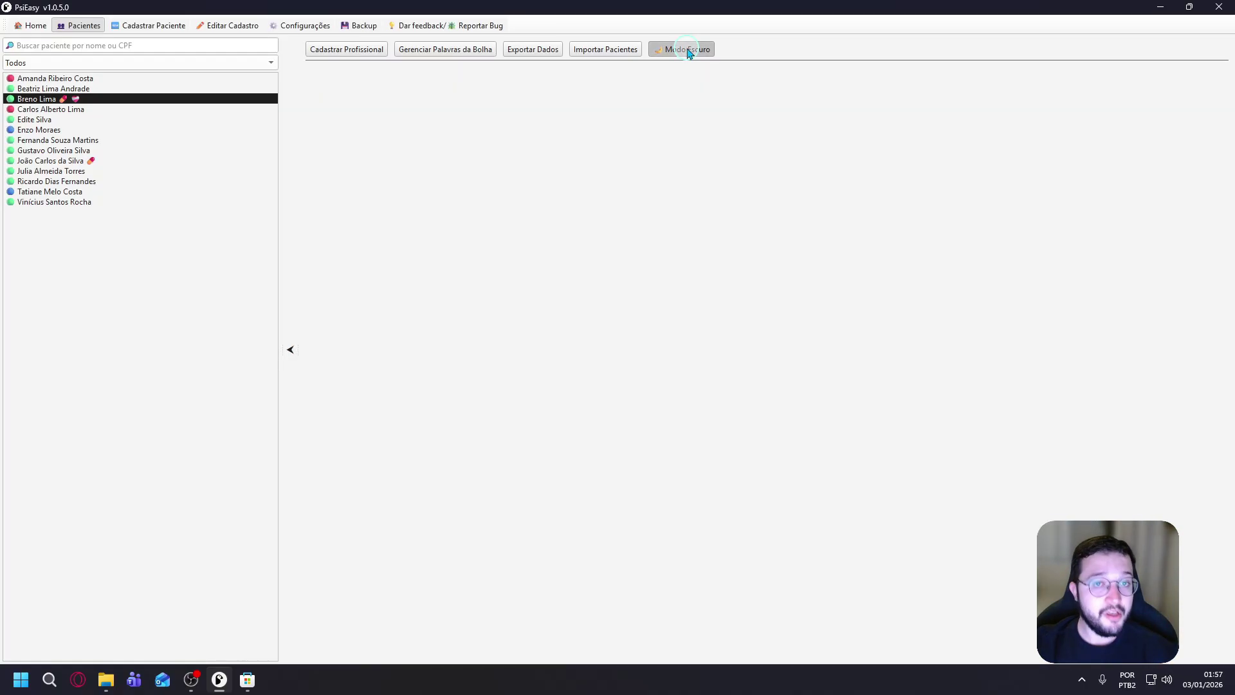
Open the third patient's record and read his last-session note and therapeutic plan.
{"action": "left_click", "coordinate": [47, 100]}
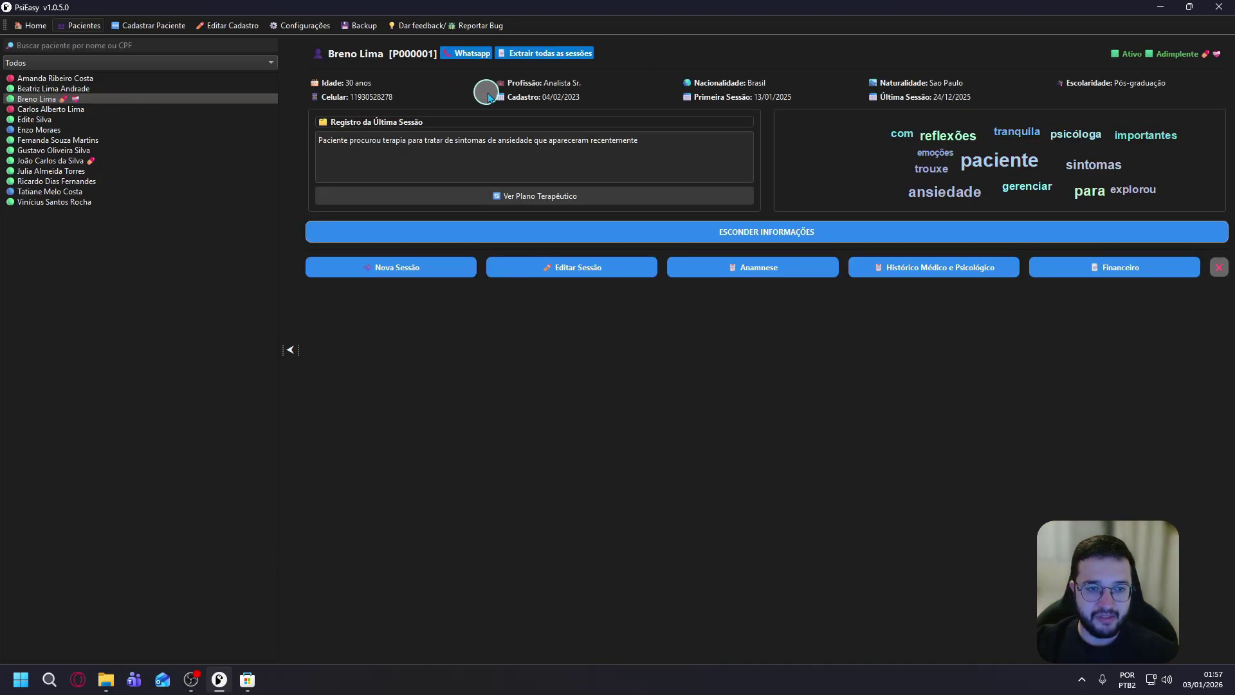
{"action": "left_click_drag", "start_coordinate": [651, 141], "coordinate": [300, 139]}
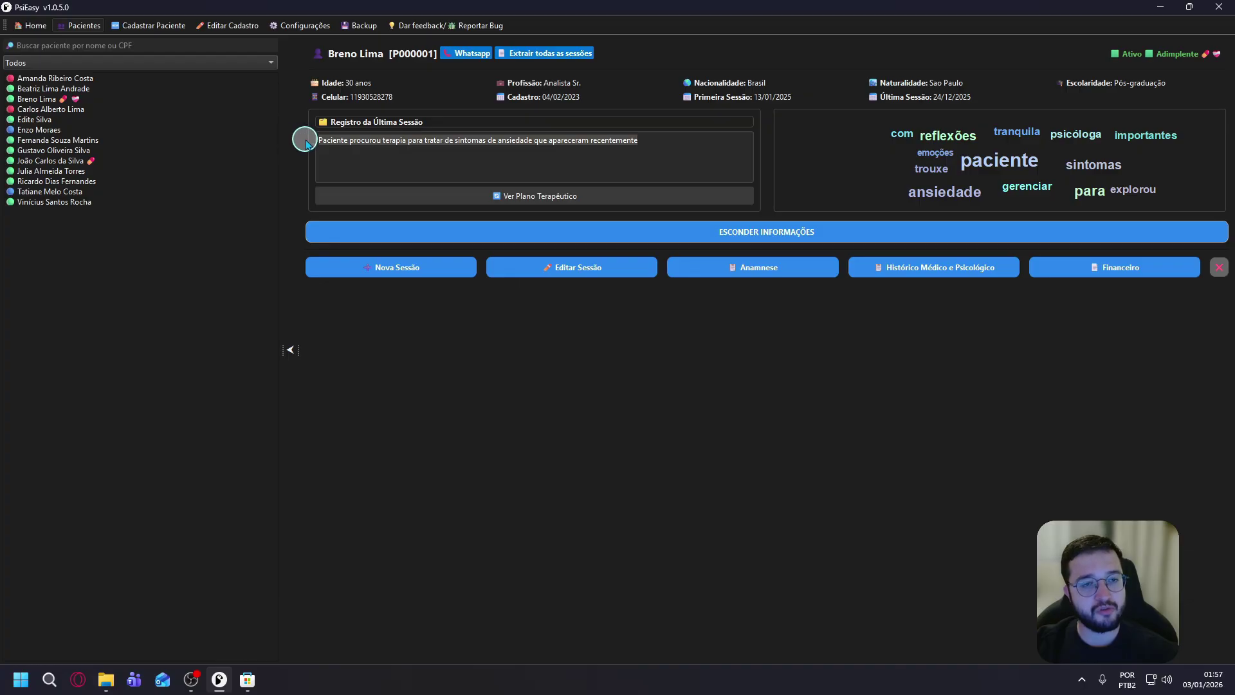
{"action": "left_click", "coordinate": [515, 195]}
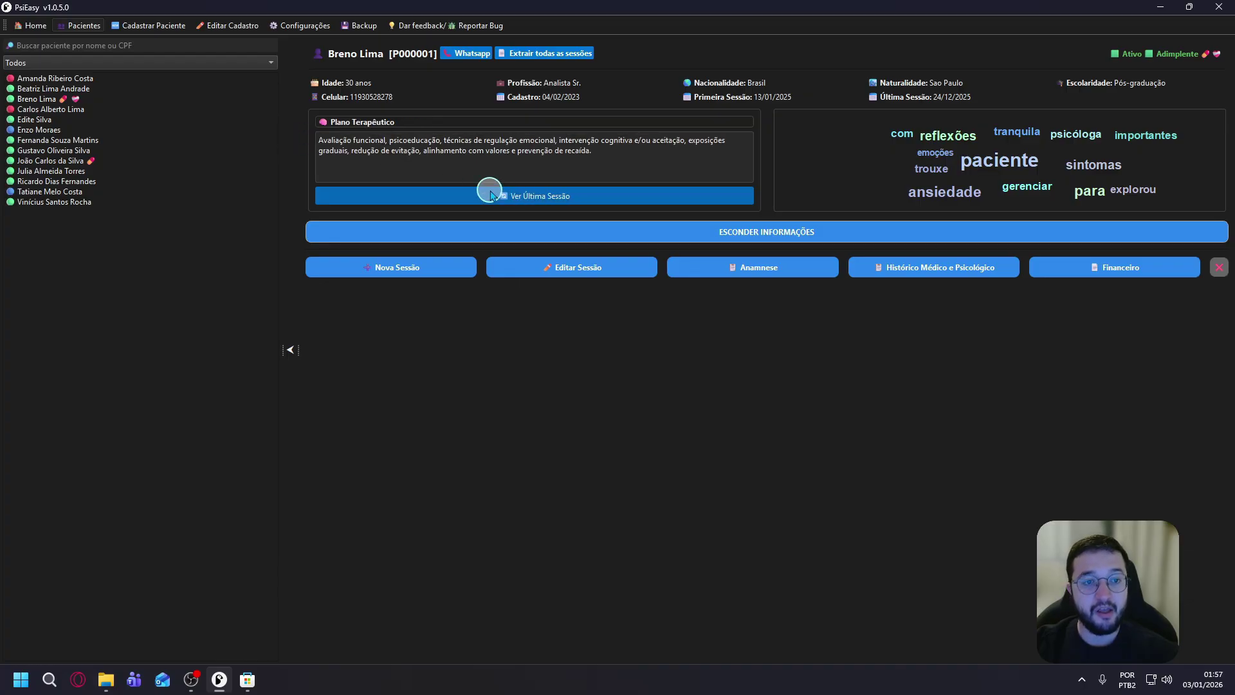
{"action": "left_click_drag", "start_coordinate": [319, 139], "coordinate": [605, 149]}
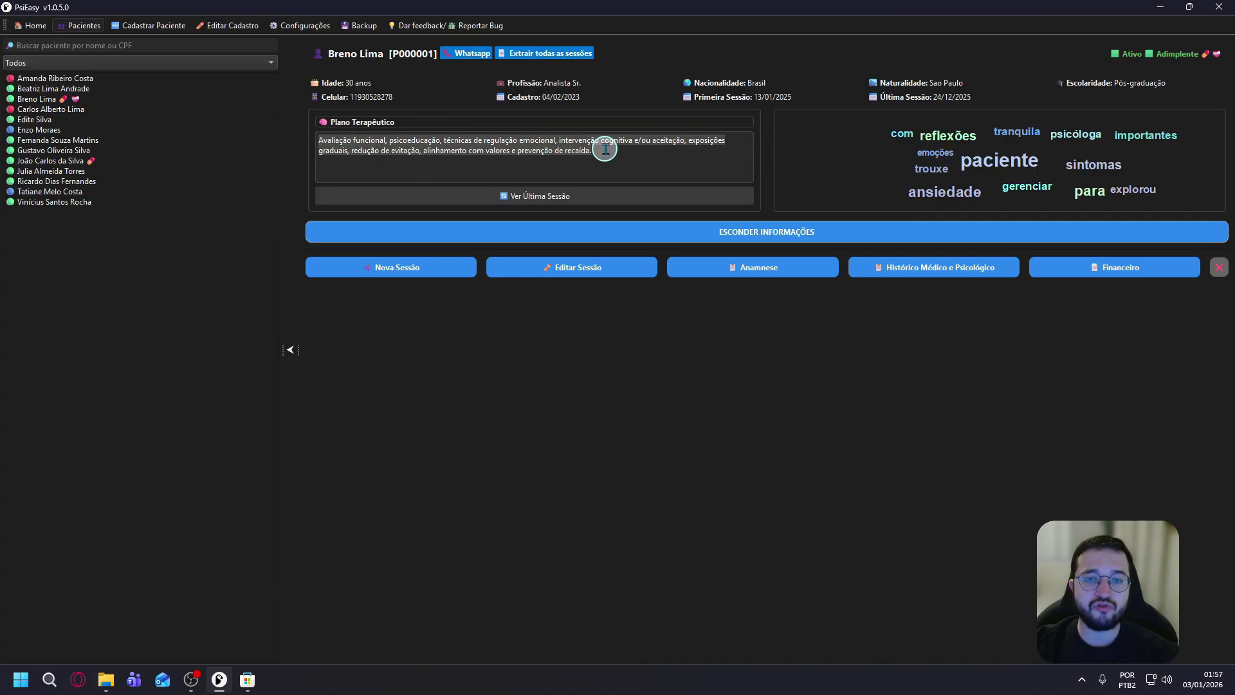
{"action": "left_click", "coordinate": [612, 157]}
{"action": "left_click_drag", "start_coordinate": [613, 155], "coordinate": [302, 139]}
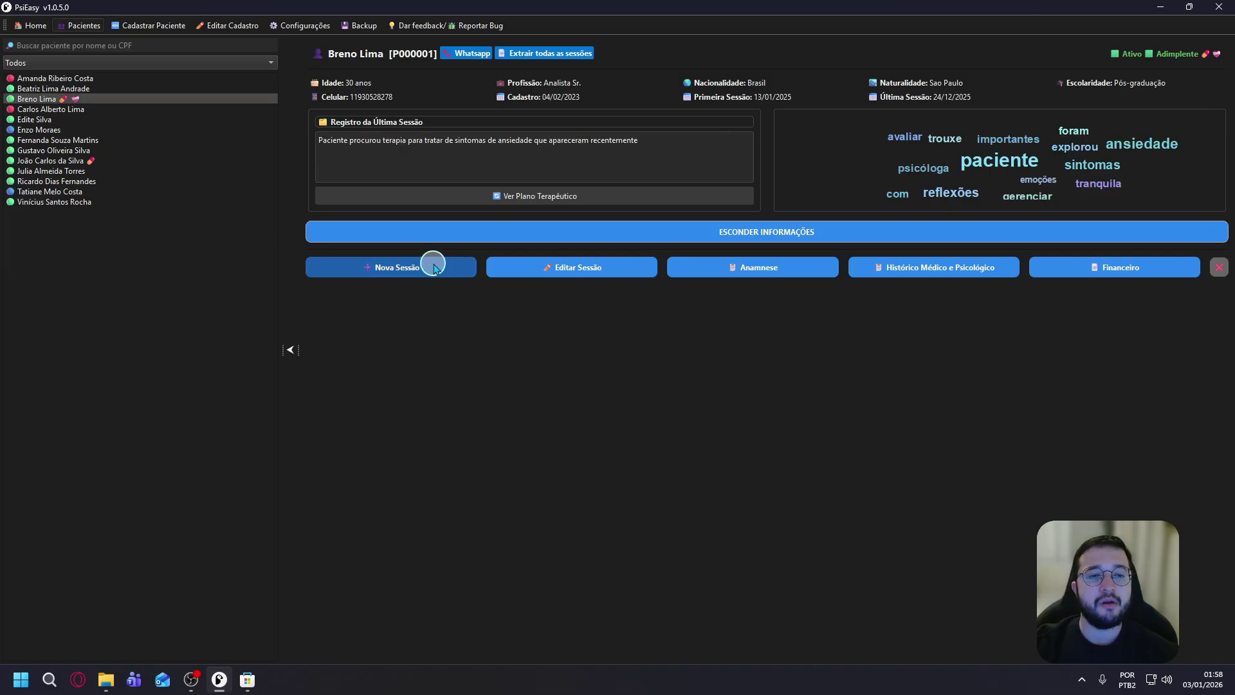
Add a session on 03/01/2026 at 01h, value 140.00, marked paid and attended, and save it.
{"action": "left_click", "coordinate": [425, 270]}
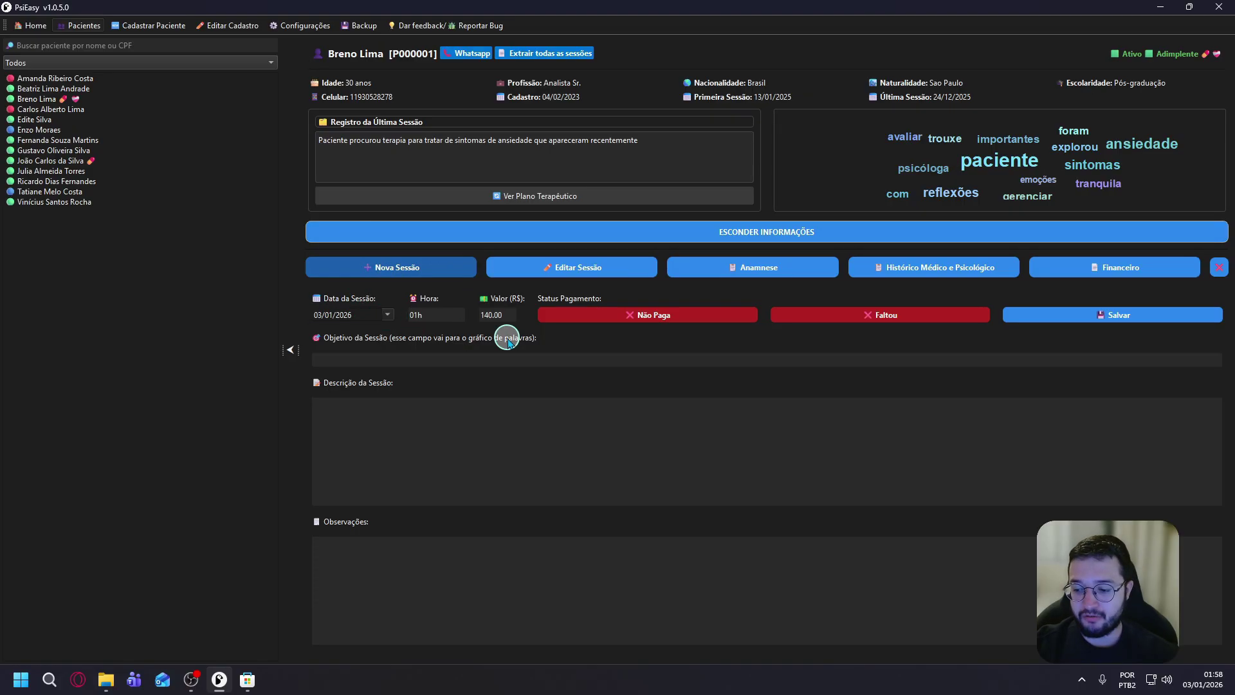
{"action": "left_click", "coordinate": [430, 315]}
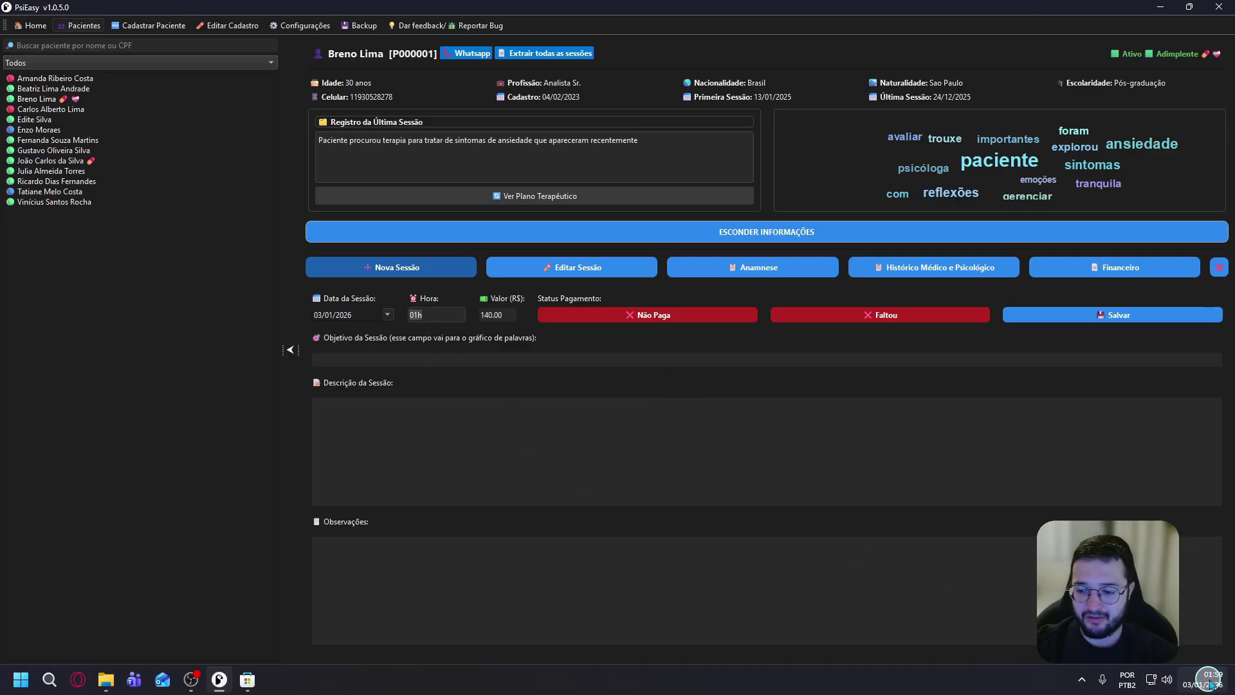
{"action": "mouse_move", "coordinate": [1209, 682]}
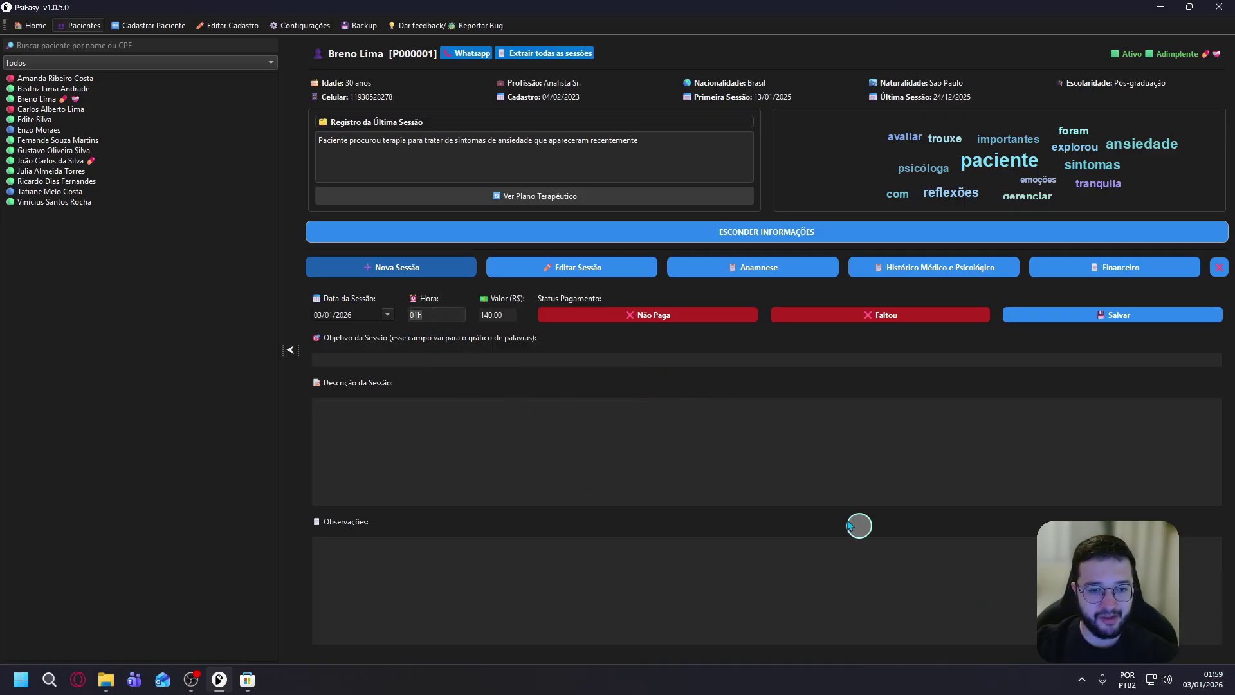
{"action": "key", "text": "Tab"}
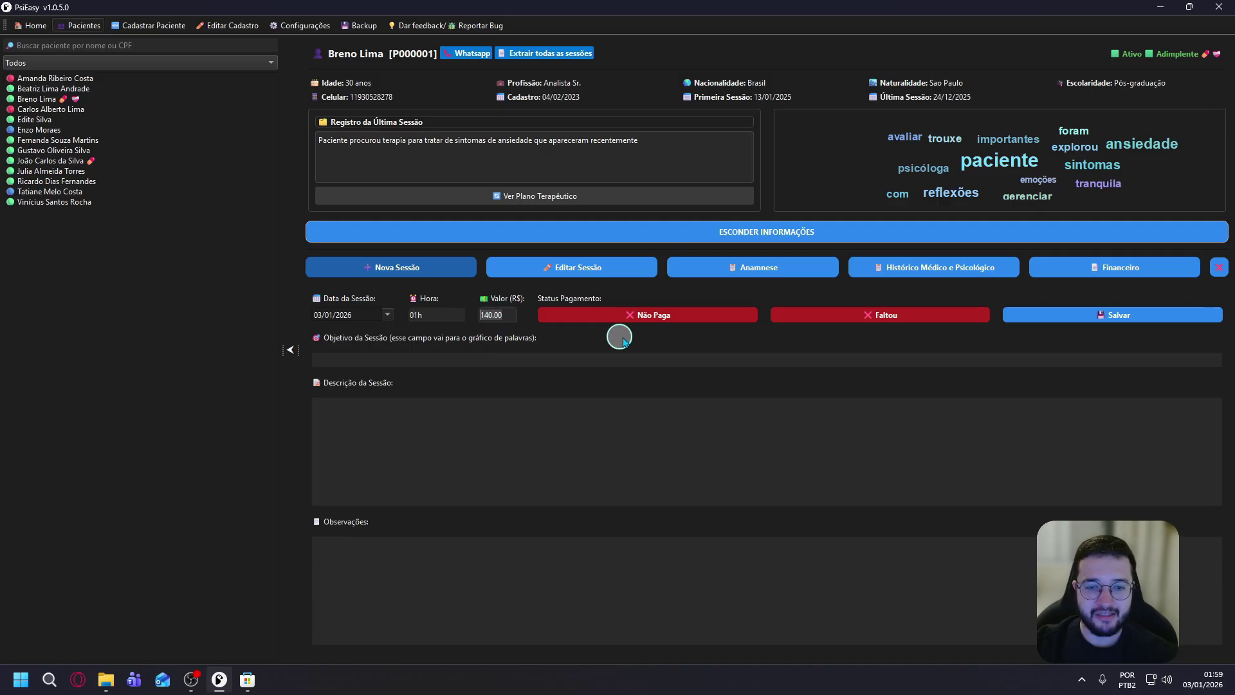
{"action": "left_click", "coordinate": [695, 316]}
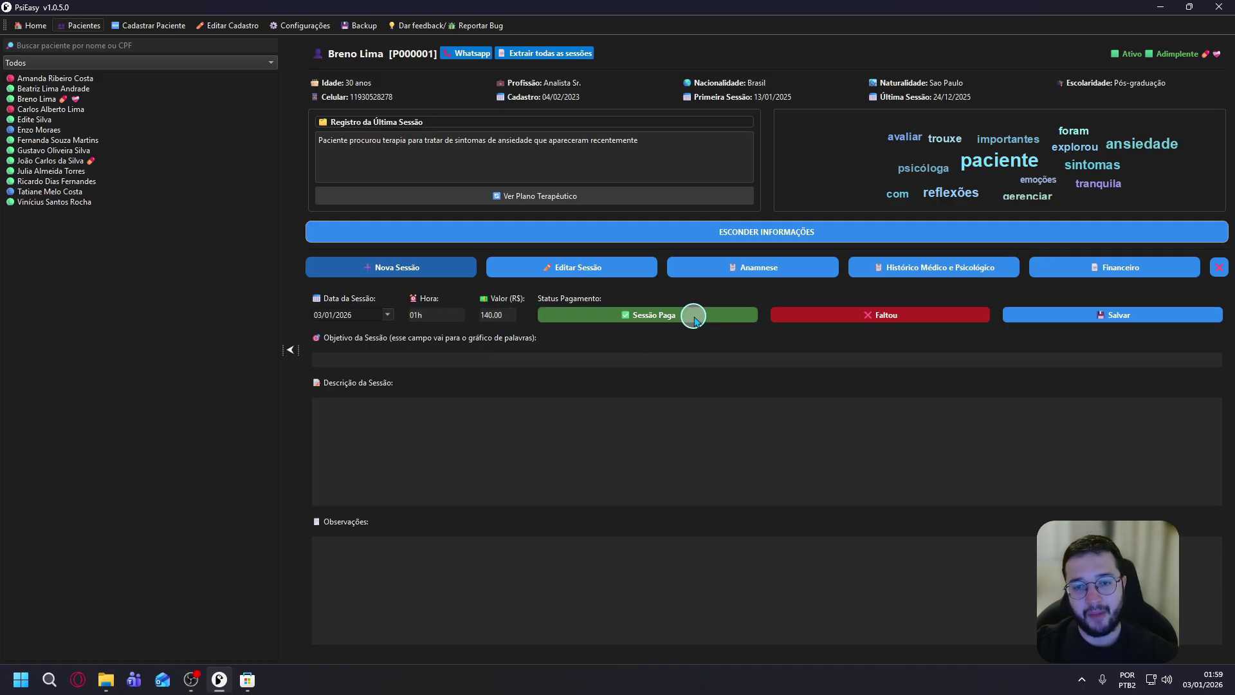
{"action": "left_click", "coordinate": [909, 316]}
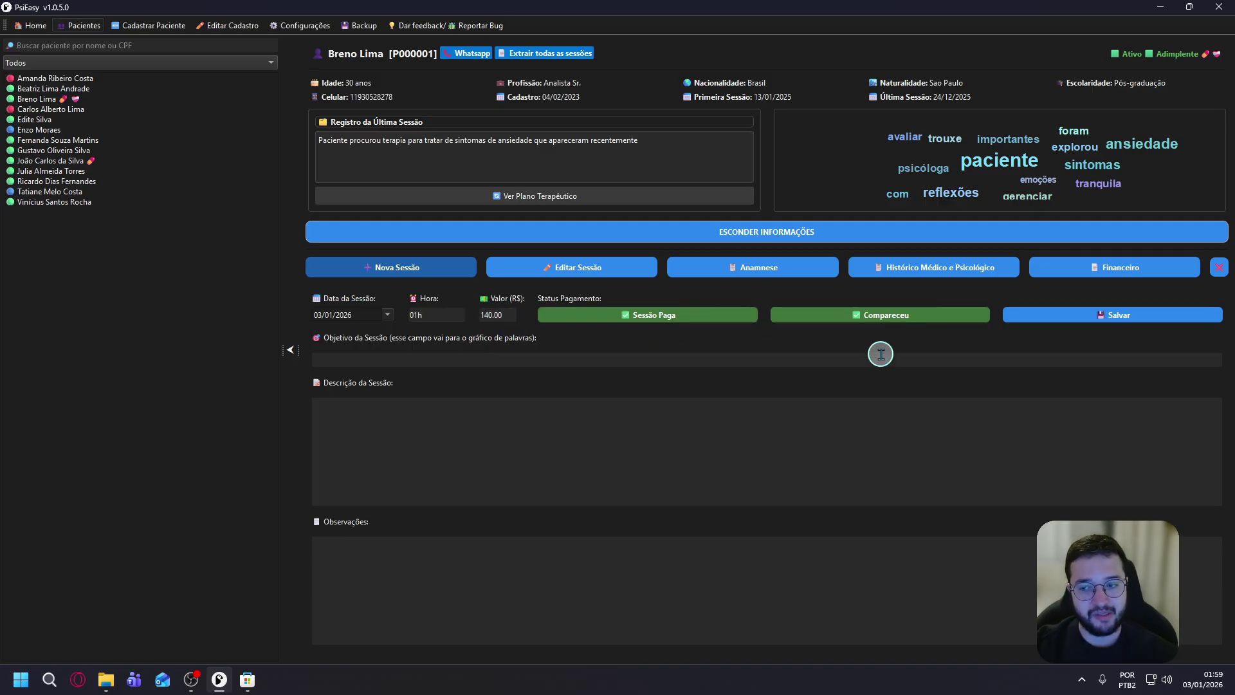
{"action": "left_click", "coordinate": [740, 360]}
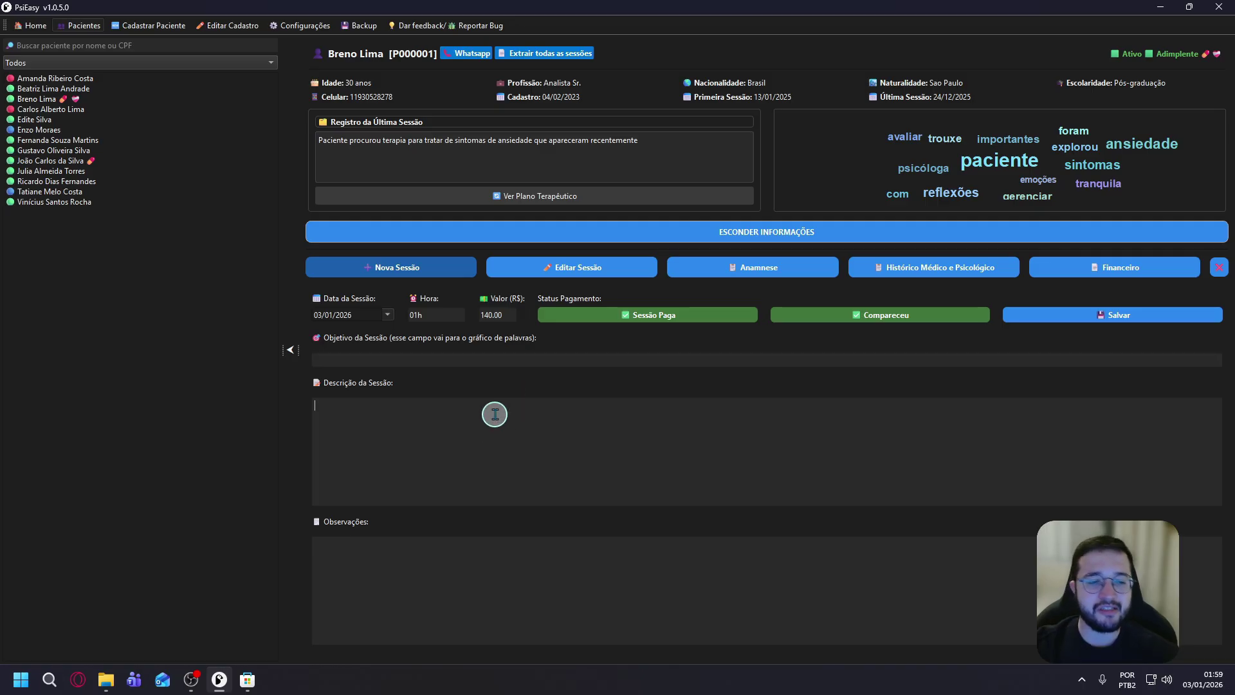
{"action": "left_click", "coordinate": [502, 355]}
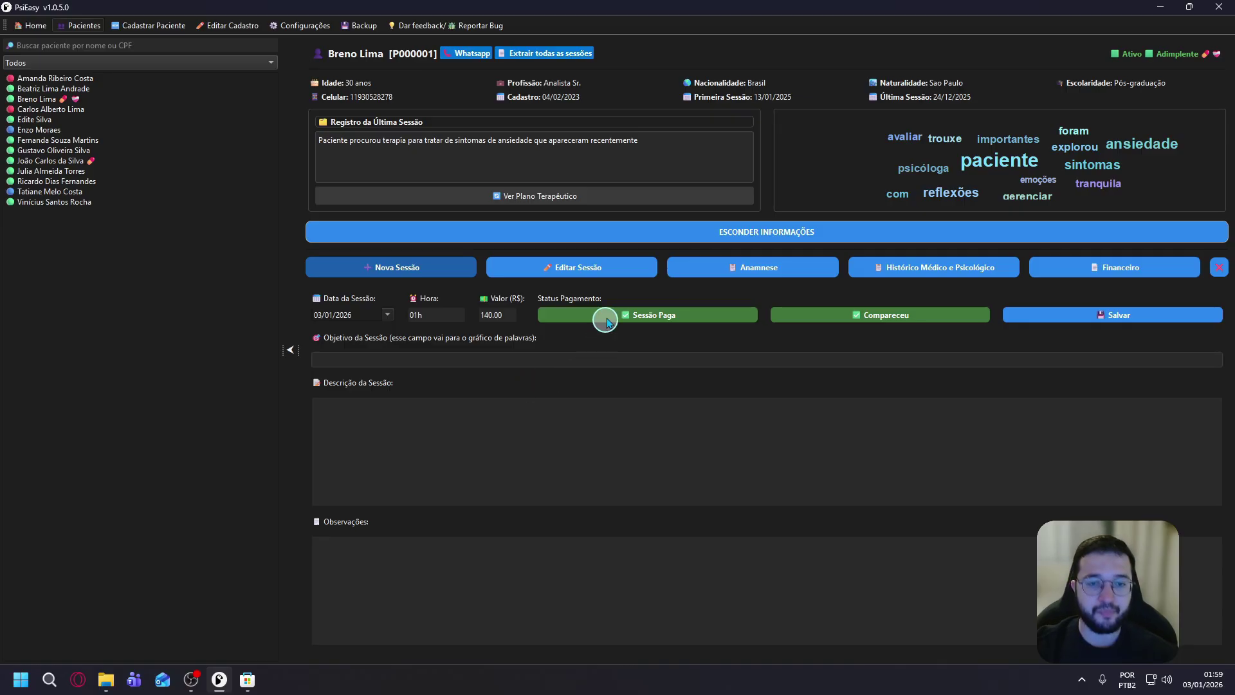
{"action": "left_click", "coordinate": [1111, 319]}
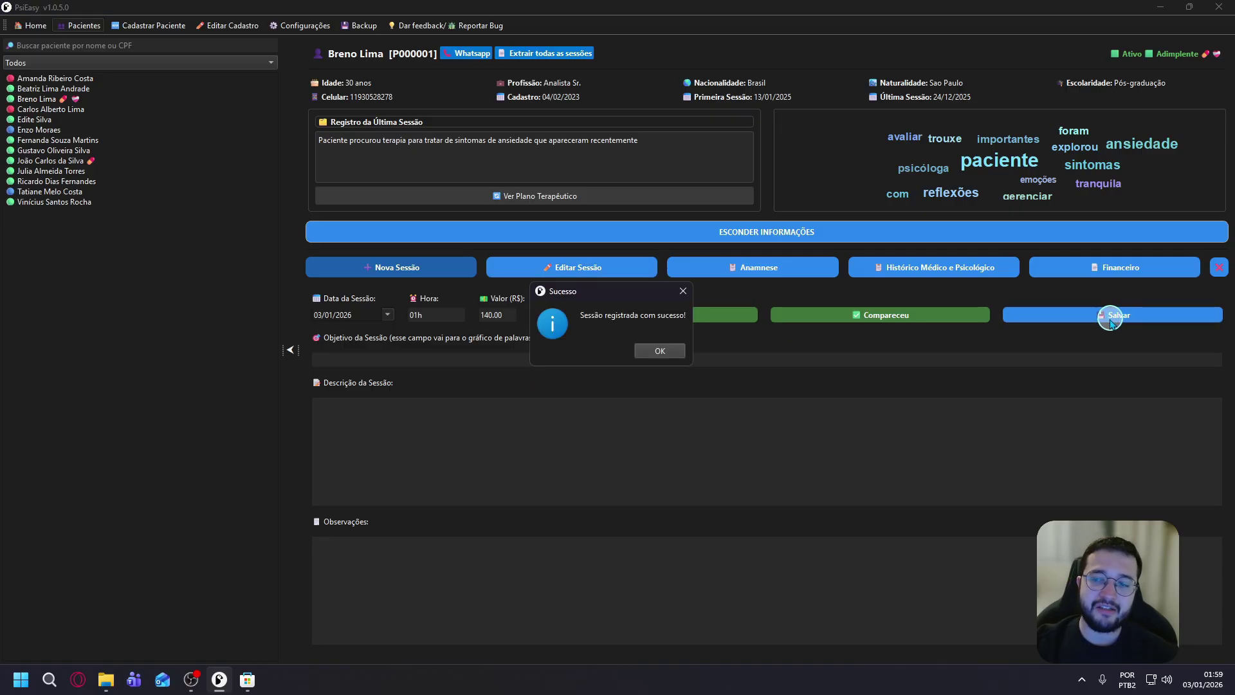
{"action": "left_click", "coordinate": [660, 352]}
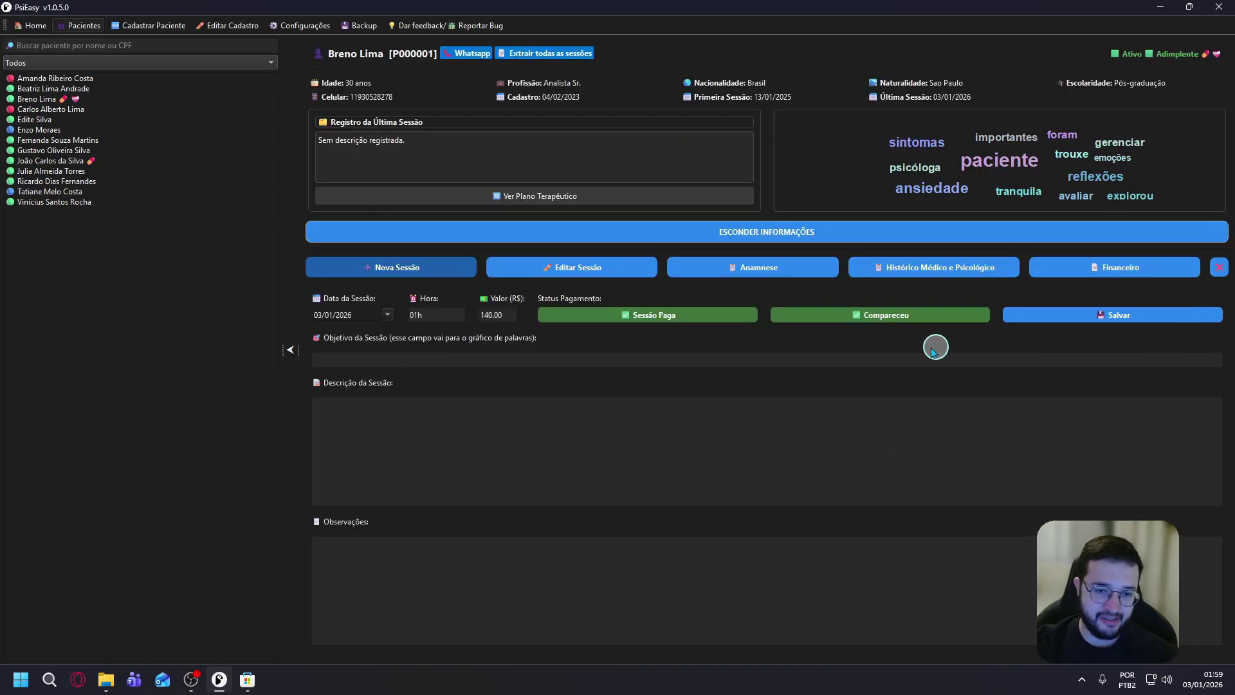
Edit the 03/01/2026 session to objective 'Tratar de ansiedade' and value 180, and save it.
{"action": "left_click", "coordinate": [596, 273]}
{"action": "left_click", "coordinate": [411, 313]}
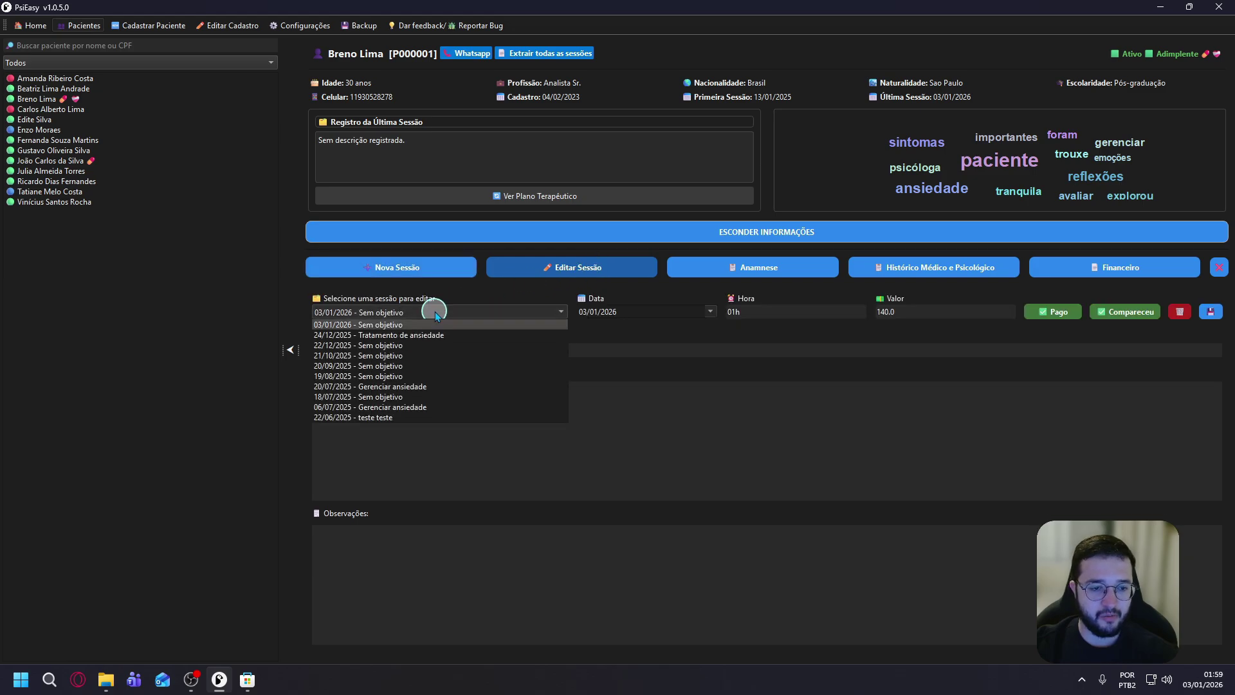
{"action": "left_click", "coordinate": [398, 326]}
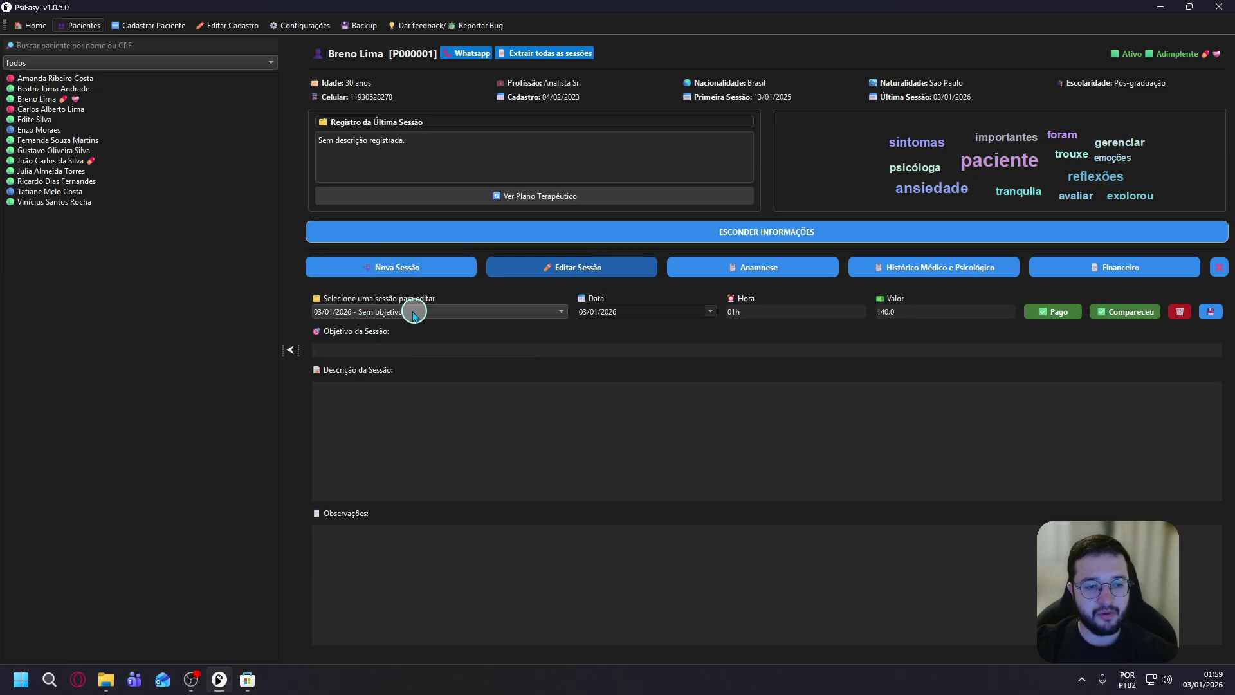
{"action": "left_click", "coordinate": [489, 352]}
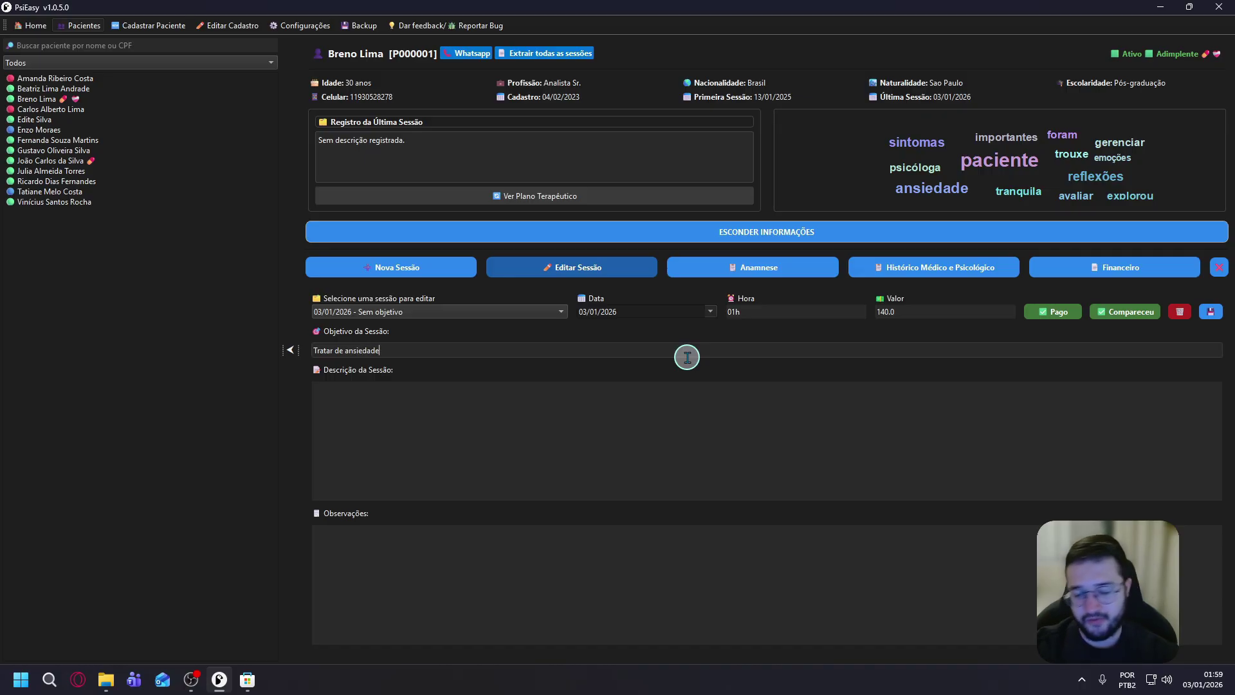
{"action": "left_click", "coordinate": [906, 312]}
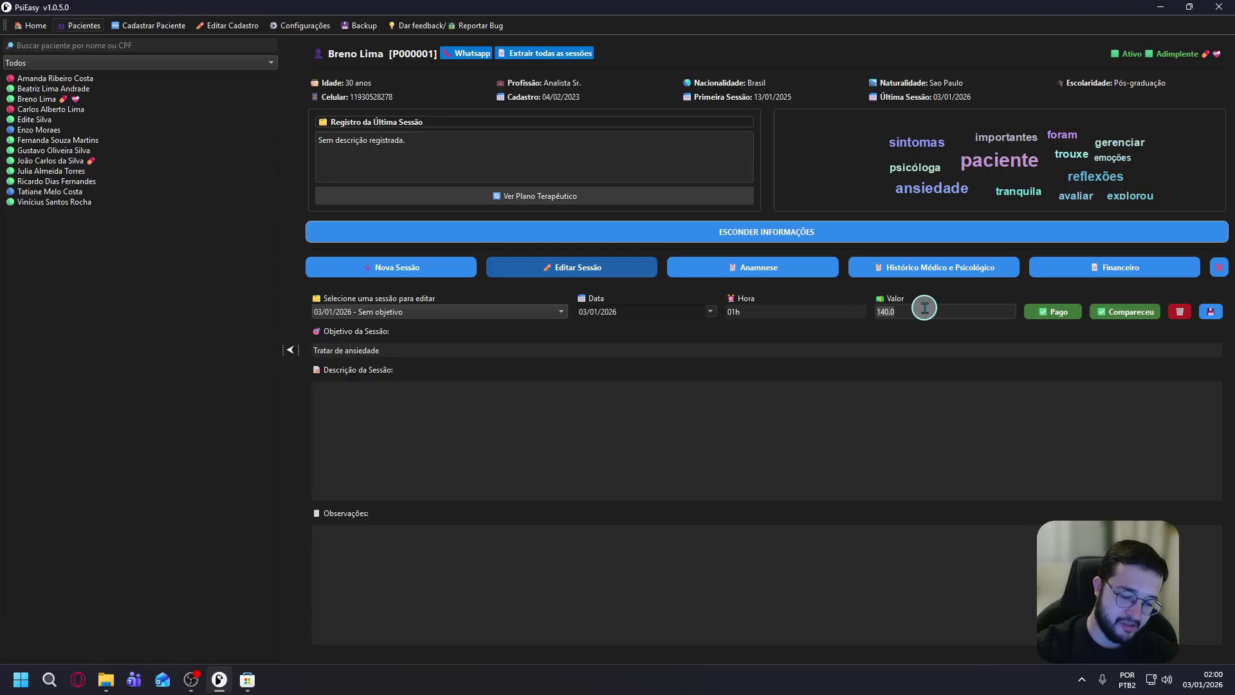
{"action": "left_click", "coordinate": [1211, 311]}
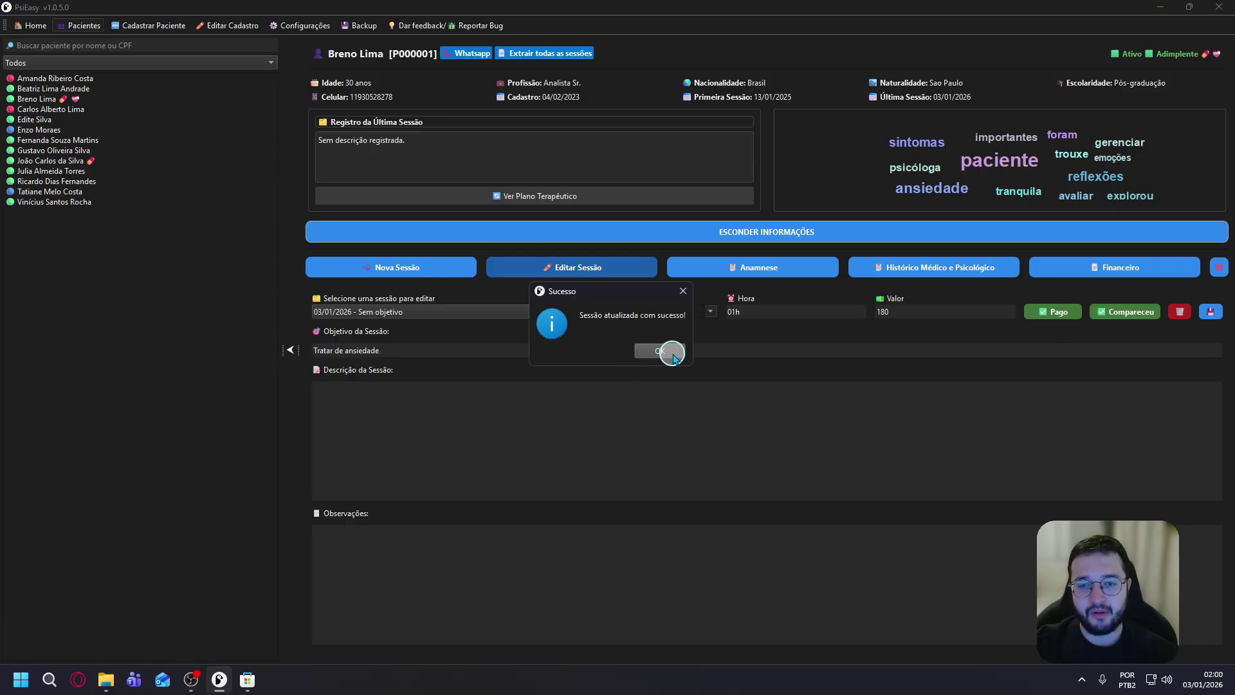
{"action": "left_click", "coordinate": [664, 351]}
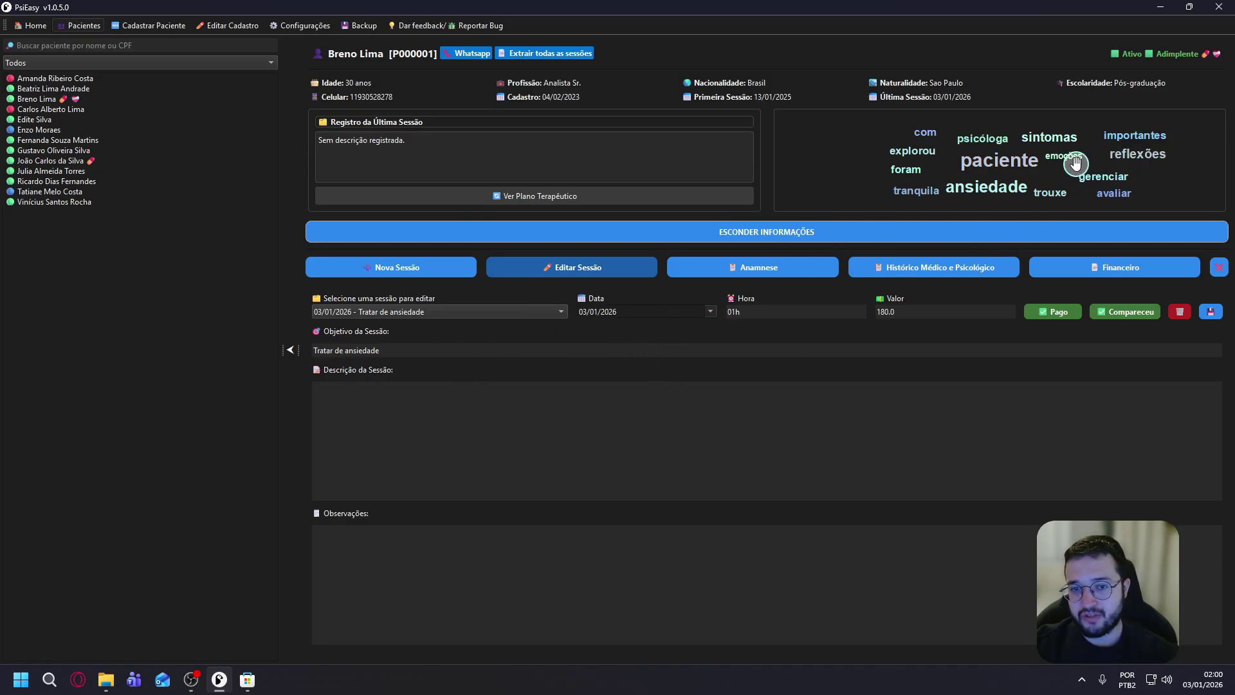
{"action": "left_click", "coordinate": [760, 423]}
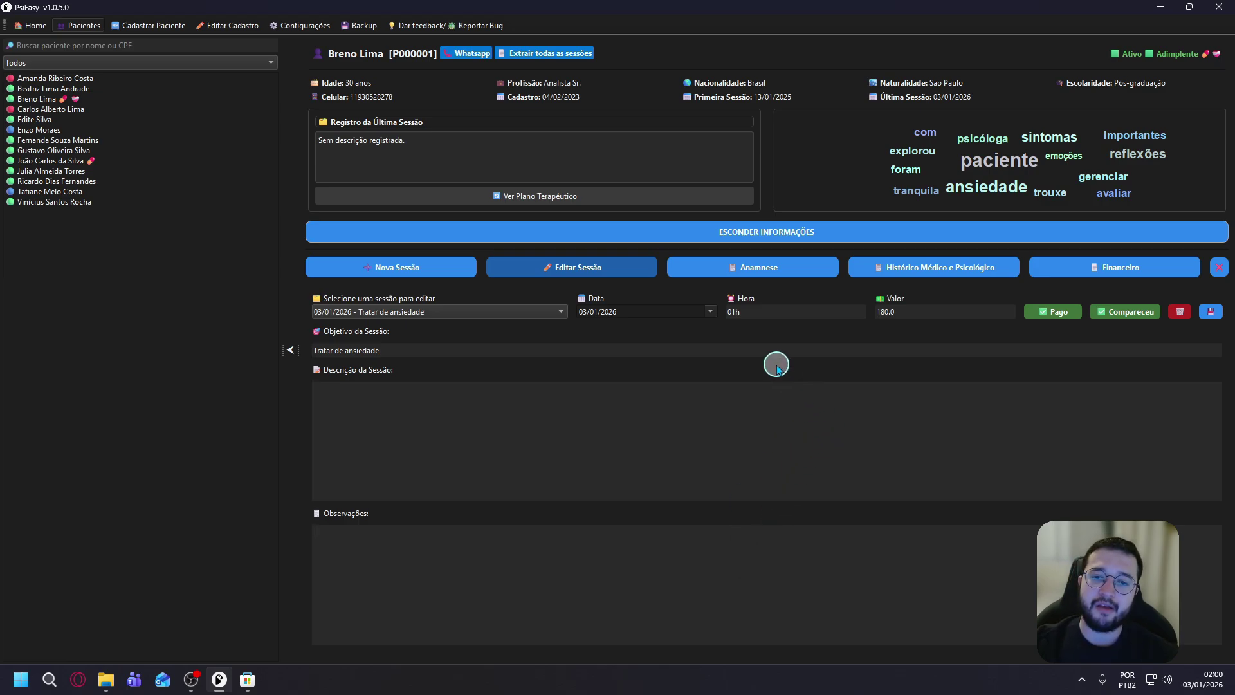
{"action": "left_click", "coordinate": [480, 310]}
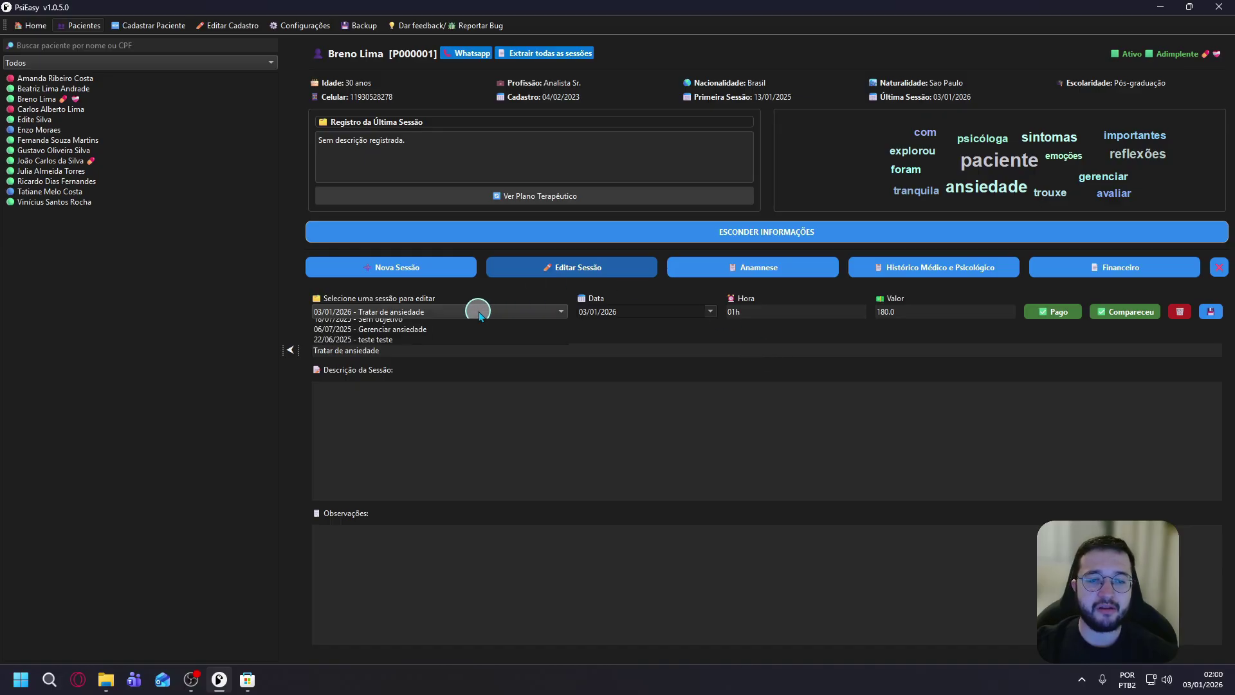
{"action": "left_click", "coordinate": [445, 335]}
{"action": "left_click", "coordinate": [468, 311]}
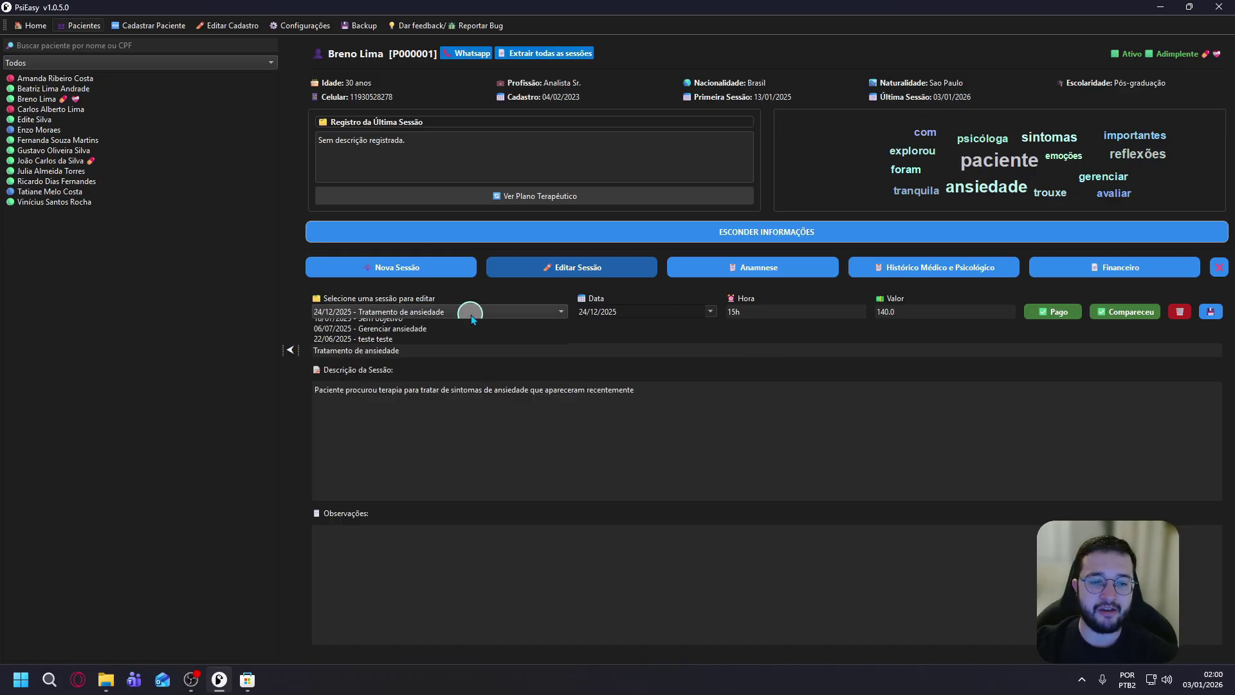
{"action": "left_click", "coordinate": [441, 387]}
{"action": "left_click", "coordinate": [502, 311]}
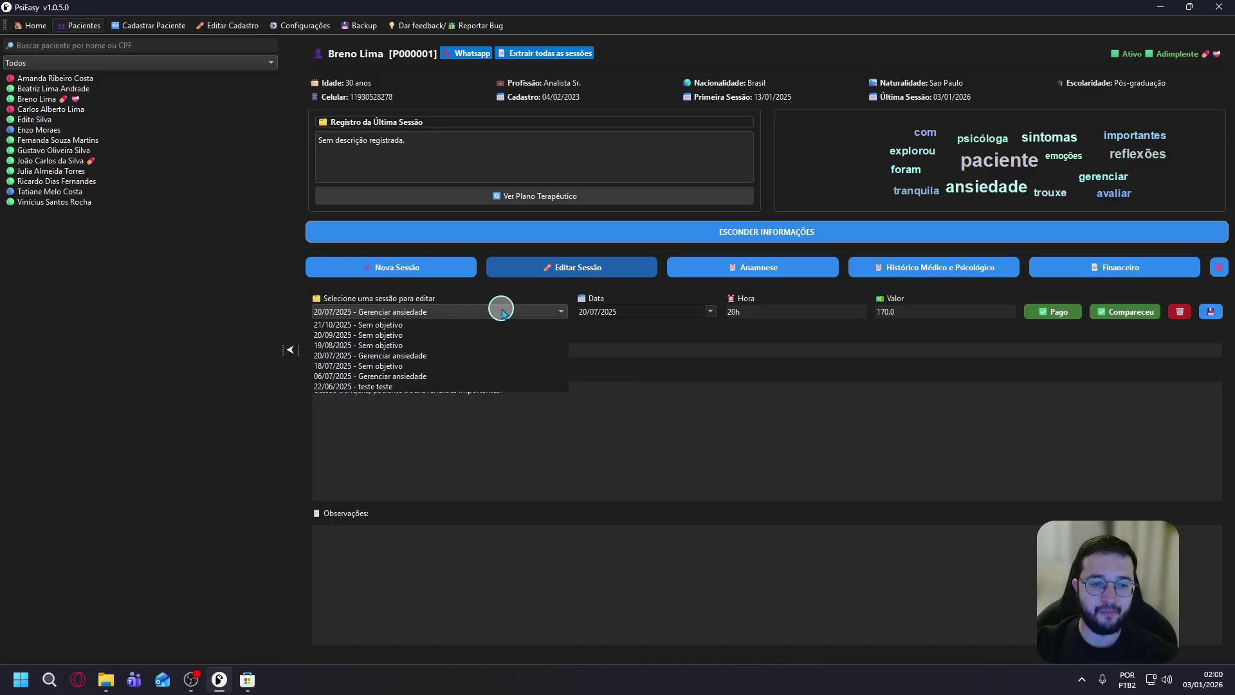
{"action": "left_click", "coordinate": [418, 406]}
{"action": "left_click", "coordinate": [483, 313]}
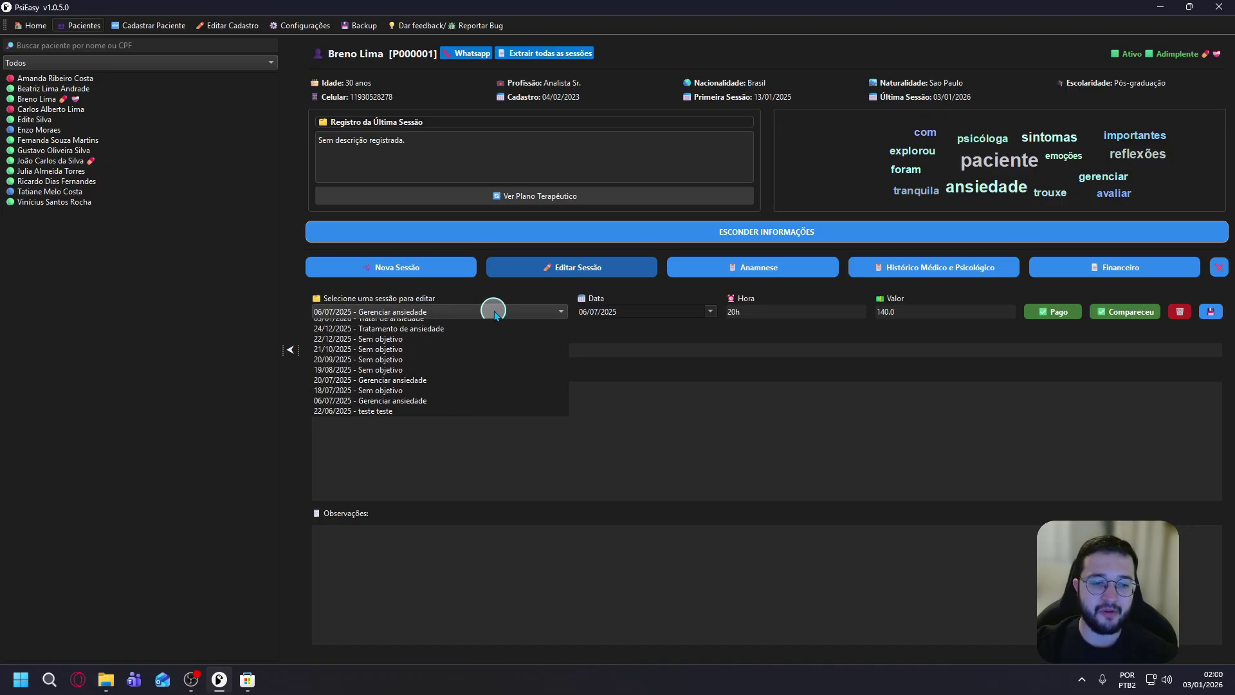
{"action": "left_click", "coordinate": [464, 390]}
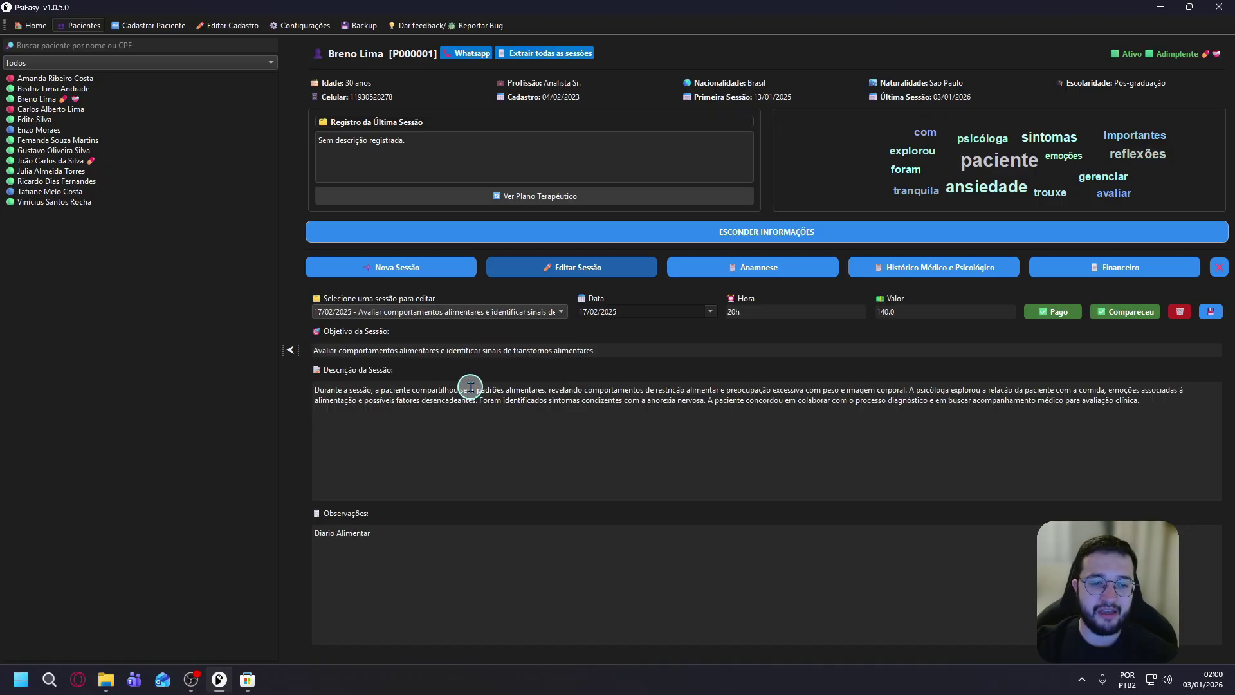
{"action": "left_click", "coordinate": [499, 312]}
{"action": "left_click", "coordinate": [428, 406]}
{"action": "left_click", "coordinate": [487, 312]}
{"action": "left_click", "coordinate": [441, 398]}
{"action": "left_click", "coordinate": [508, 312]}
{"action": "scroll", "coordinate": [455, 331], "scroll_direction": "up", "scroll_amount": 4}
{"action": "left_click", "coordinate": [454, 327]}
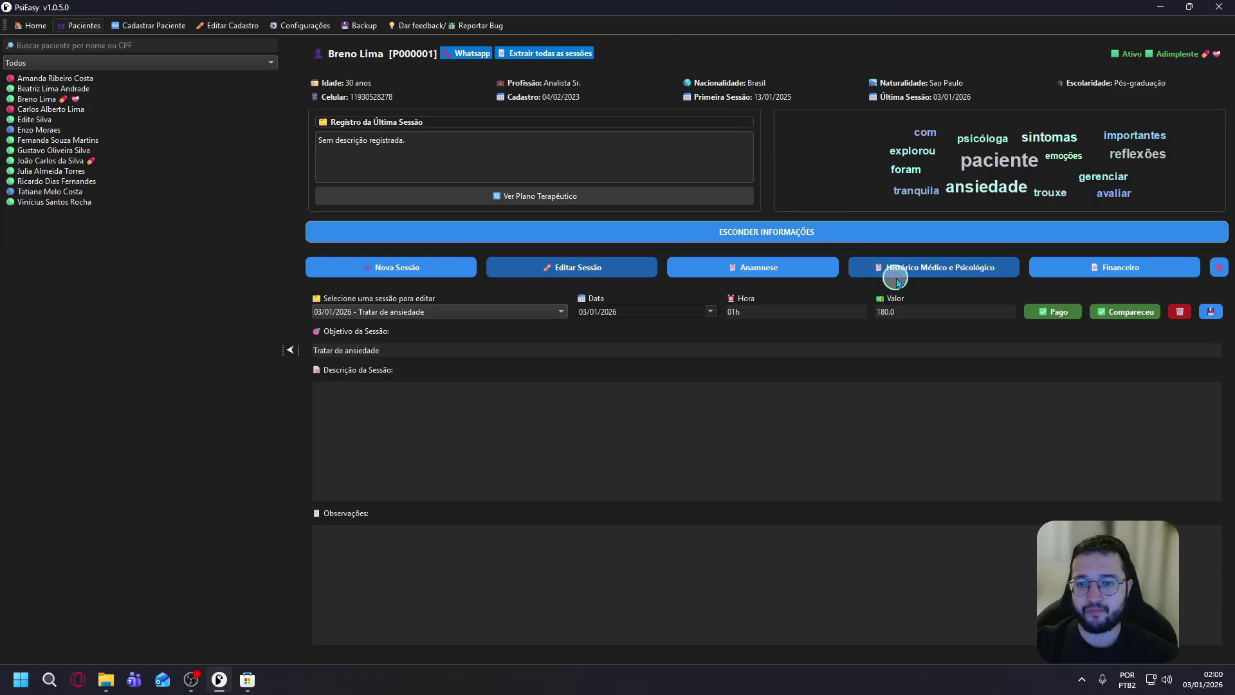
{"action": "left_click", "coordinate": [769, 274]}
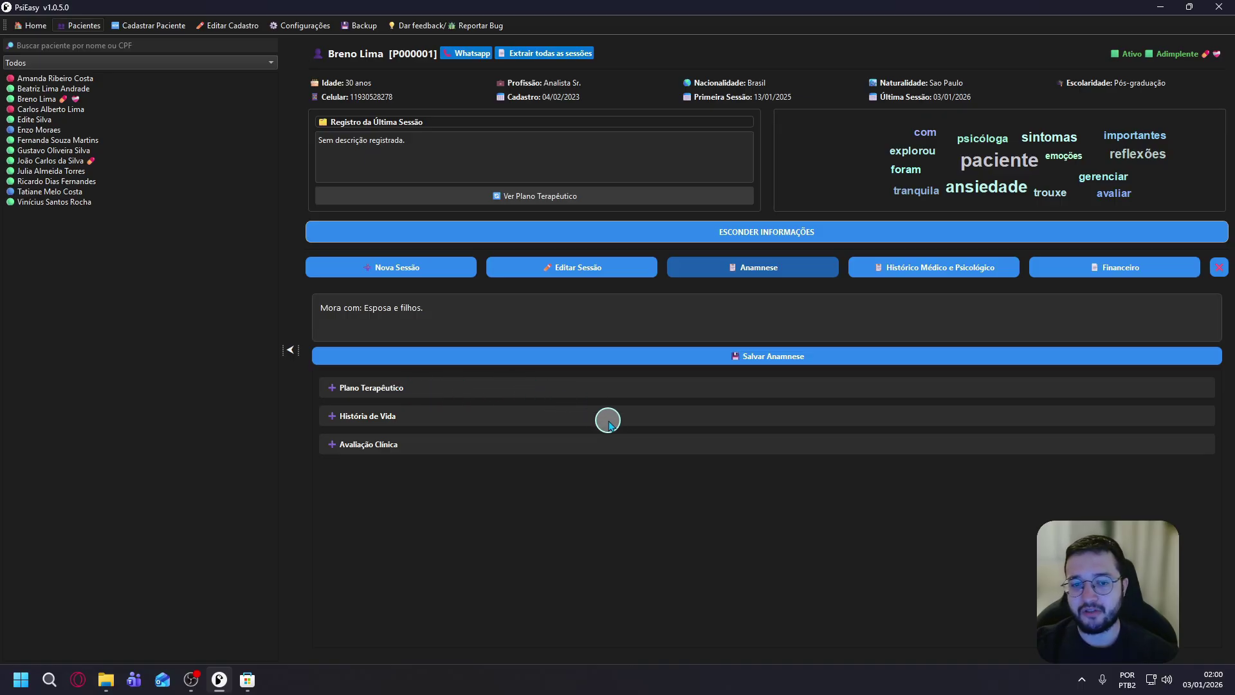
Expand the Plano Terapêutico section and show the plan in the summary box.
{"action": "left_click", "coordinate": [441, 388]}
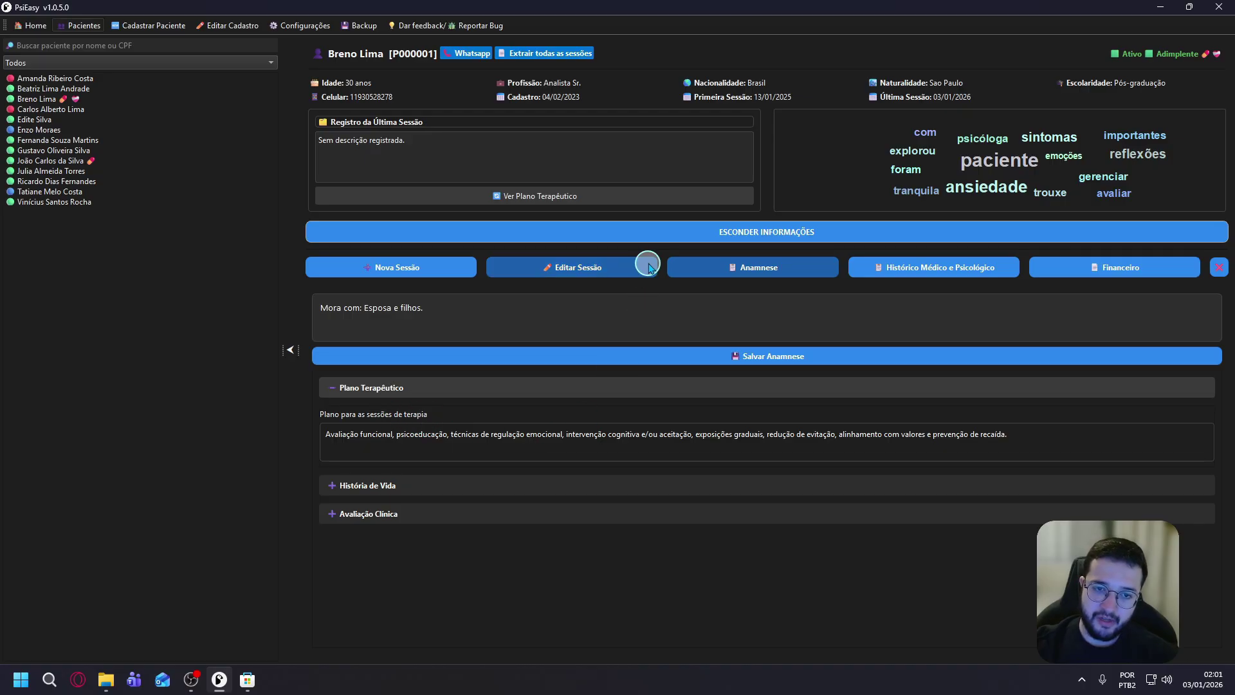
{"action": "left_click", "coordinate": [598, 195]}
{"action": "left_click_drag", "start_coordinate": [700, 152], "coordinate": [309, 143]}
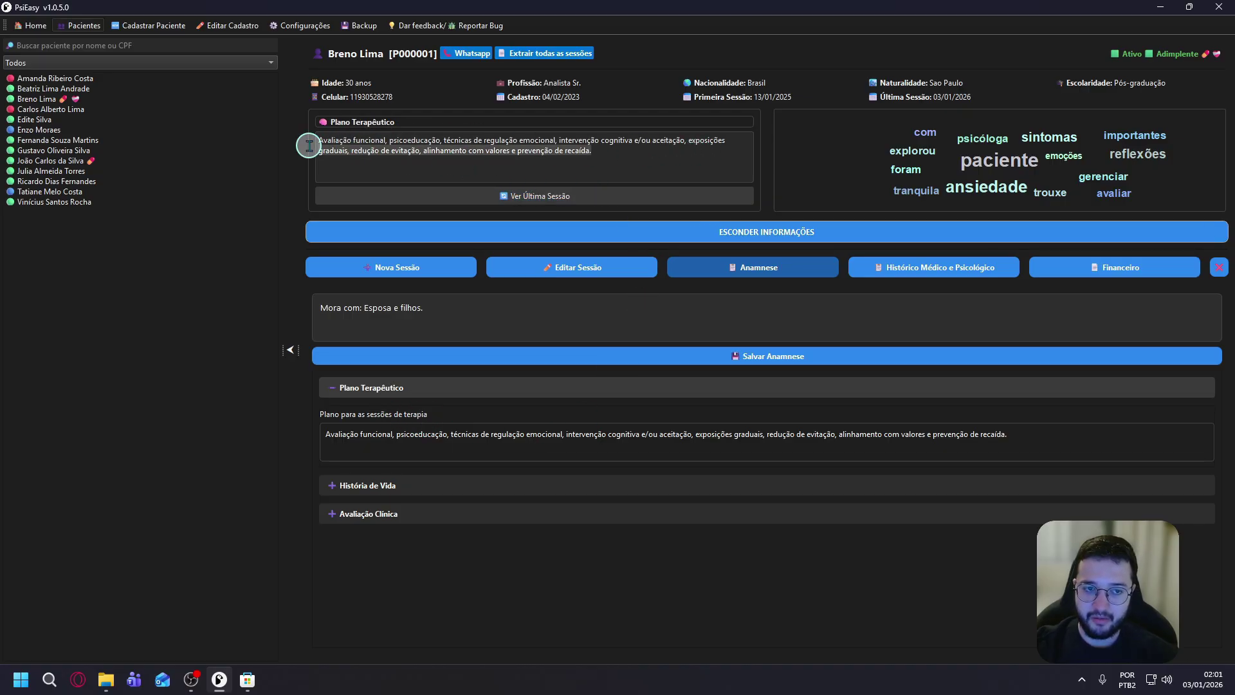
Expand História de Vida and Avaliação Clínica, then open Histórico Médico e Psicológico.
{"action": "left_click", "coordinate": [388, 485]}
{"action": "scroll", "coordinate": [511, 506], "scroll_direction": "down", "scroll_amount": 6}
{"action": "scroll", "coordinate": [505, 511], "scroll_direction": "down", "scroll_amount": 7}
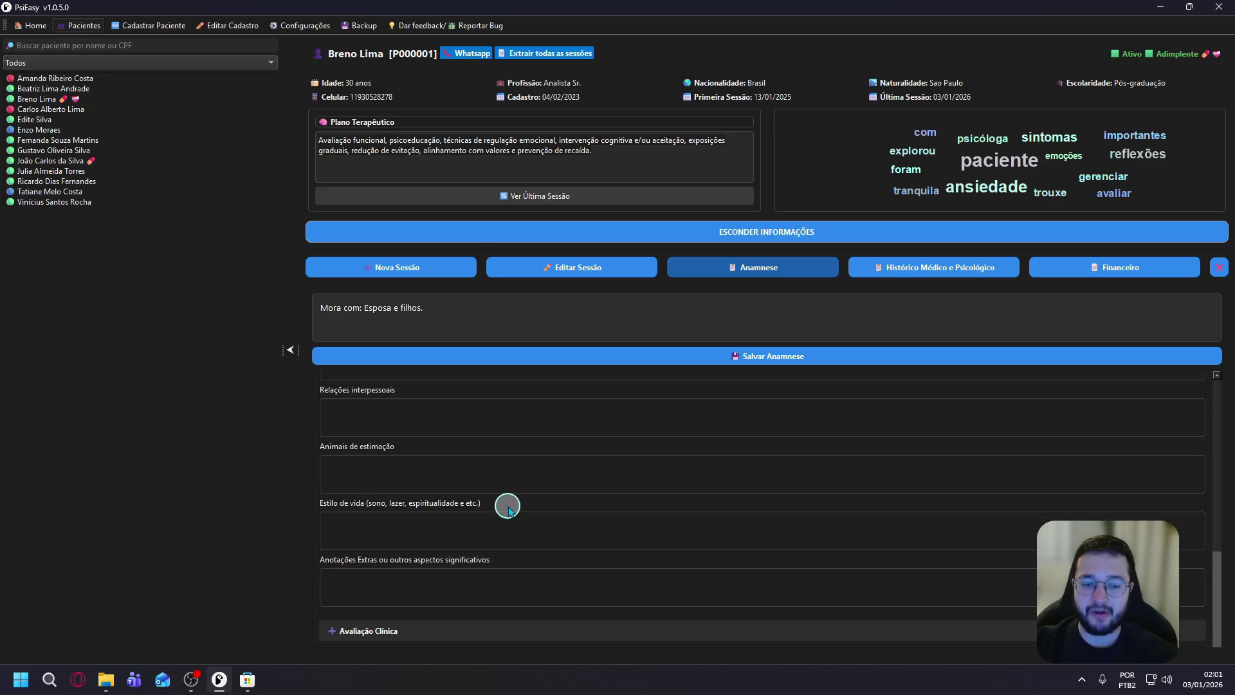
{"action": "left_click", "coordinate": [364, 631]}
{"action": "scroll", "coordinate": [596, 555], "scroll_direction": "down", "scroll_amount": 5}
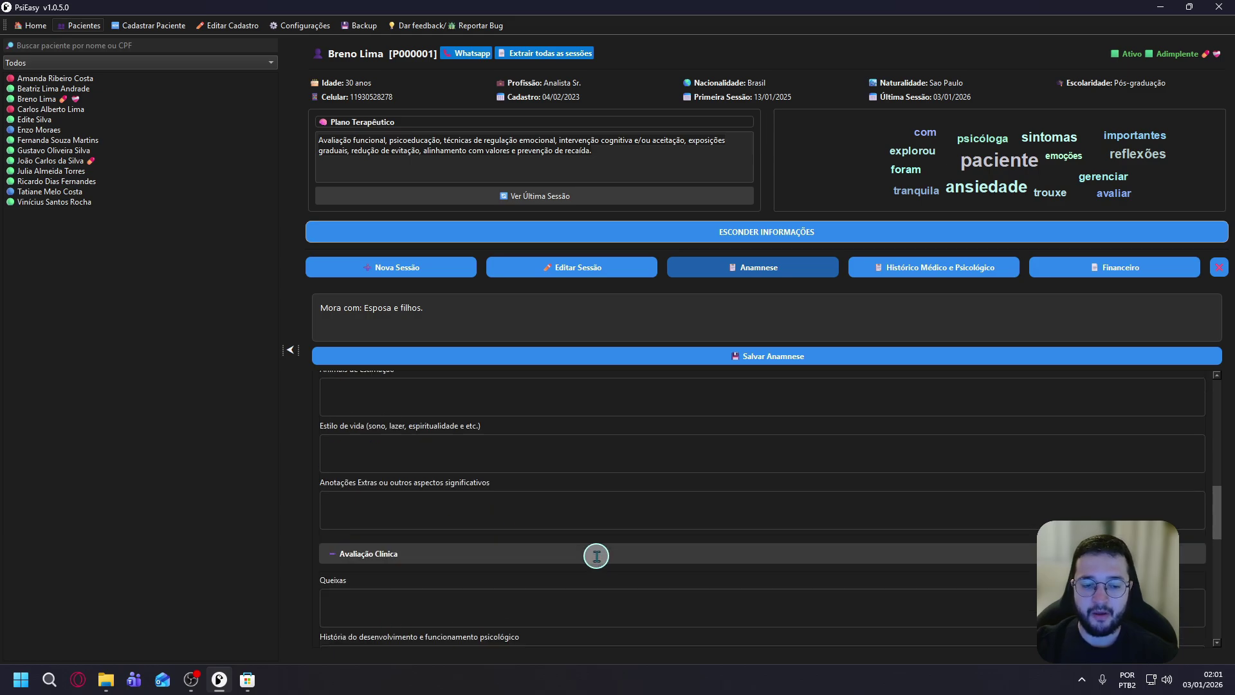
{"action": "scroll", "coordinate": [605, 550], "scroll_direction": "down", "scroll_amount": 7}
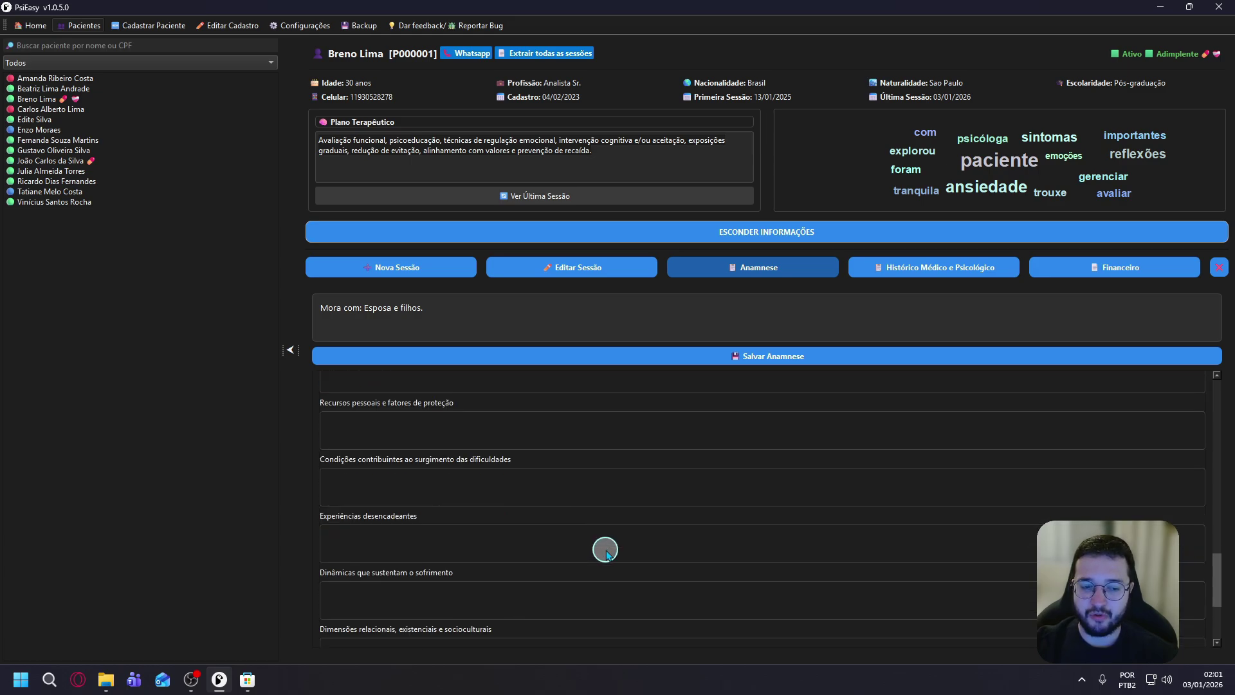
{"action": "scroll", "coordinate": [605, 550], "scroll_direction": "down", "scroll_amount": 4}
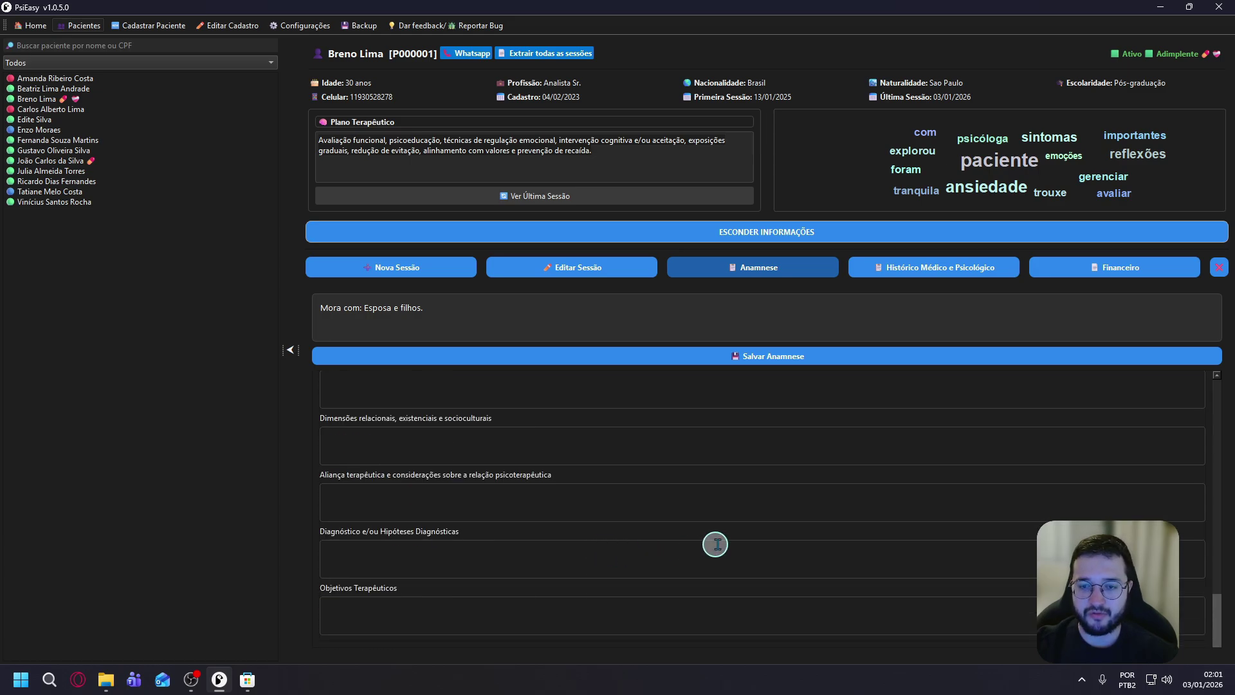
{"action": "left_click", "coordinate": [949, 281]}
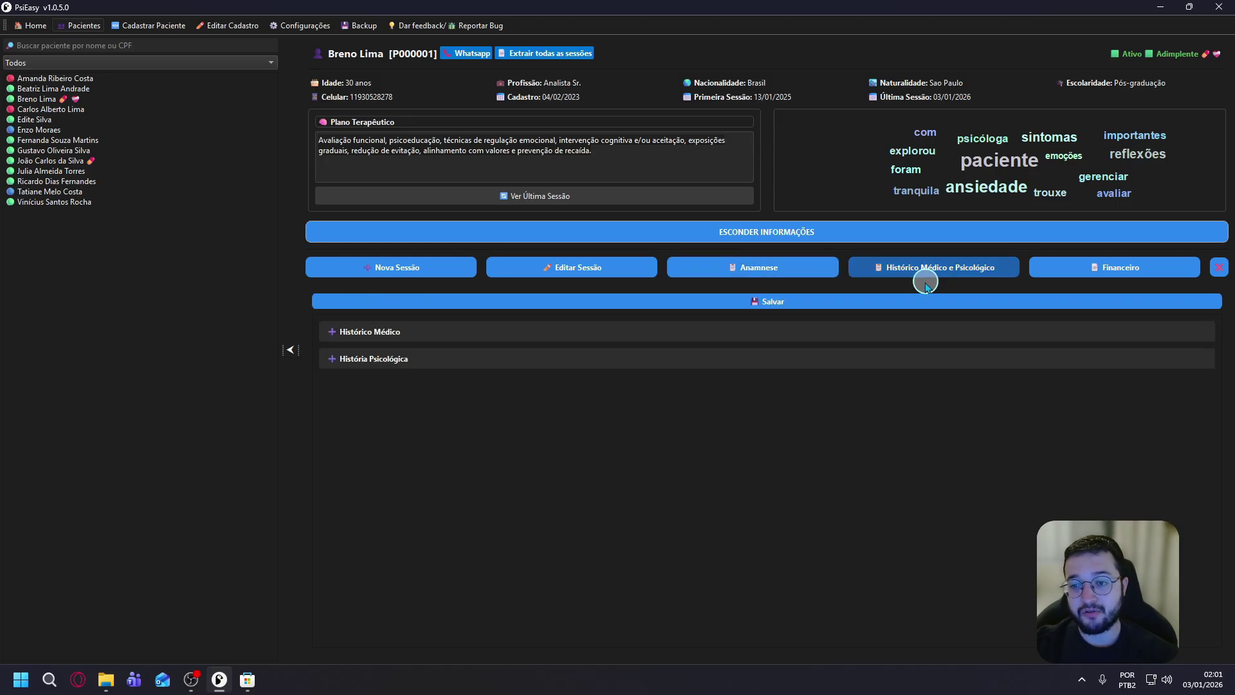
In Histórico Médico, set 'Pessoa sem deficiência' and 'Não faz uso de substâncias', and save.
{"action": "left_click", "coordinate": [480, 341]}
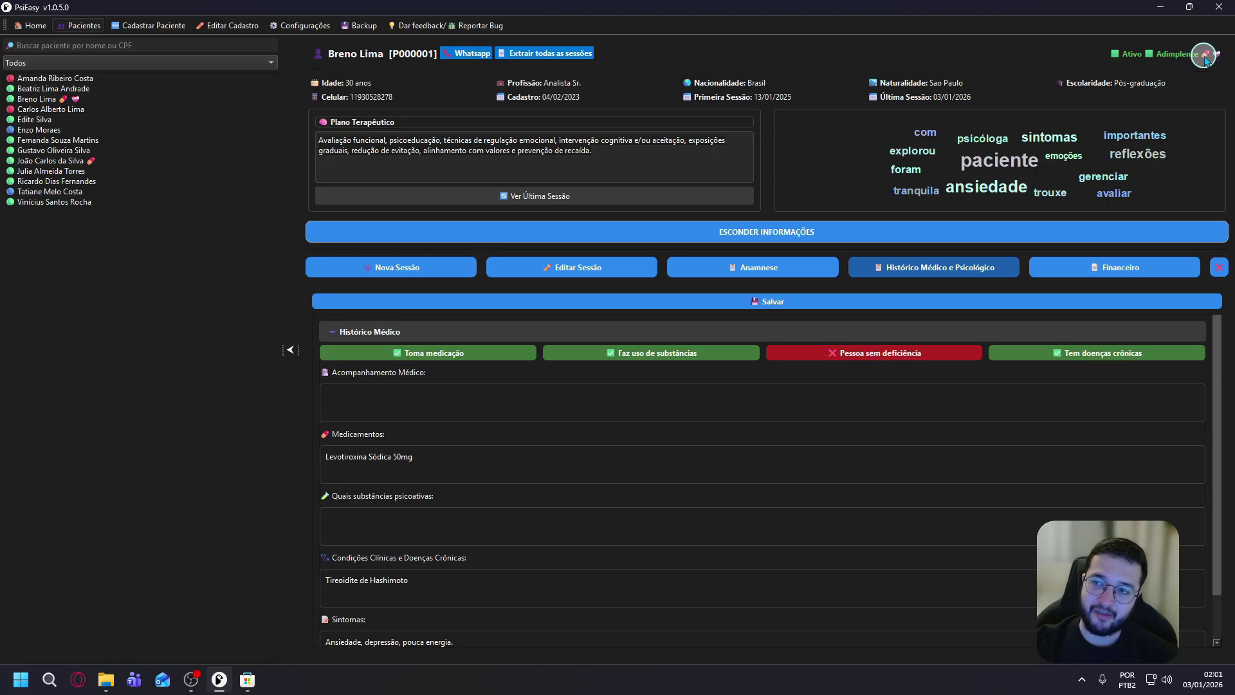
{"action": "left_click", "coordinate": [914, 352]}
{"action": "left_click", "coordinate": [795, 300]}
{"action": "left_click", "coordinate": [645, 352]}
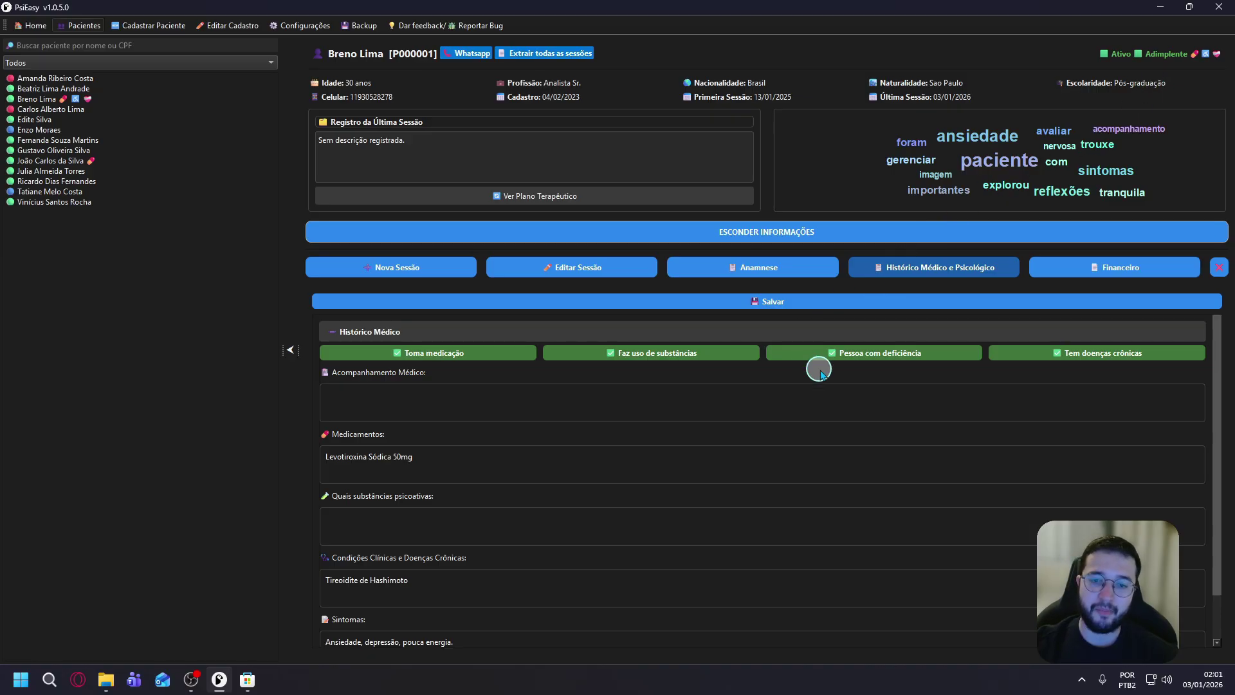
{"action": "left_click", "coordinate": [917, 357]}
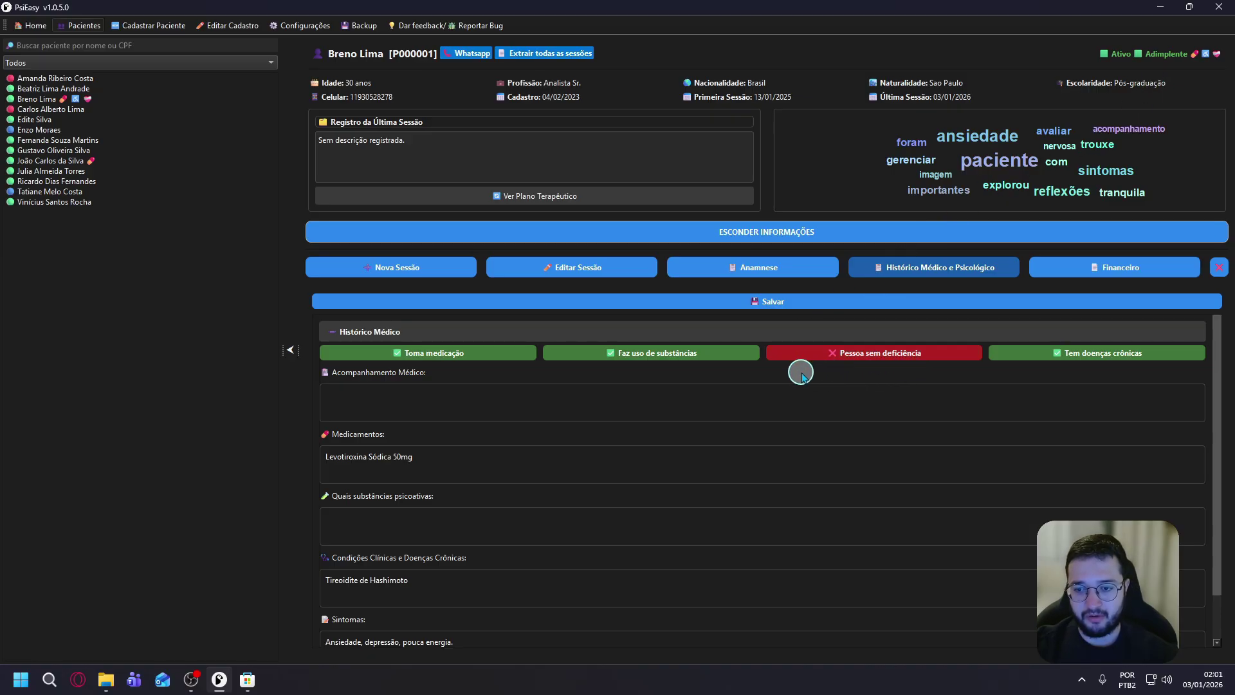
{"action": "left_click", "coordinate": [670, 359]}
{"action": "left_click", "coordinate": [938, 301]}
{"action": "left_click", "coordinate": [651, 350]}
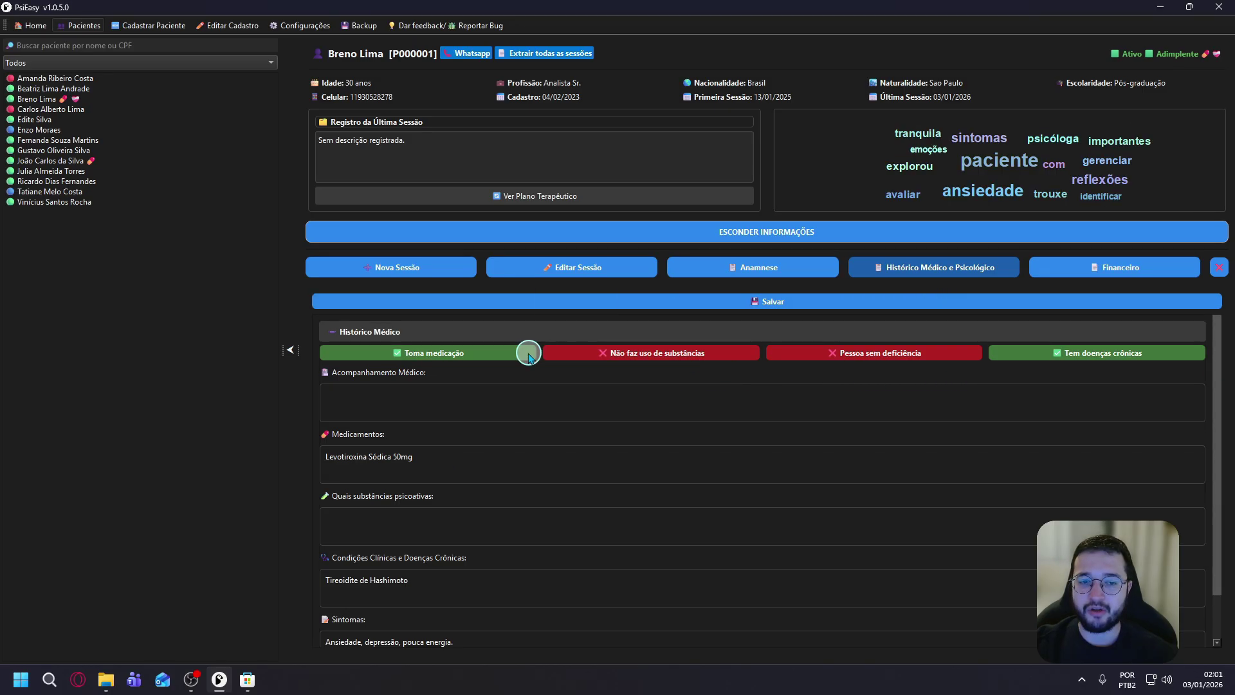
{"action": "left_click", "coordinate": [1106, 269]}
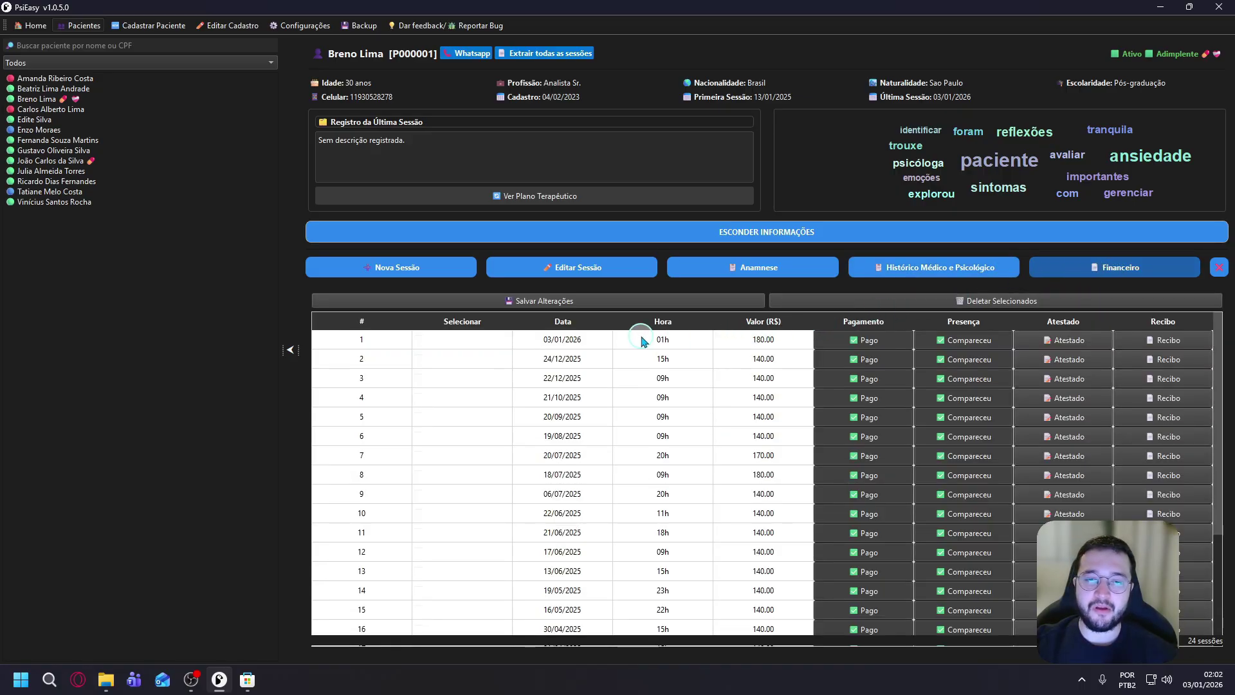
{"action": "scroll", "coordinate": [740, 431], "scroll_direction": "down", "scroll_amount": 3}
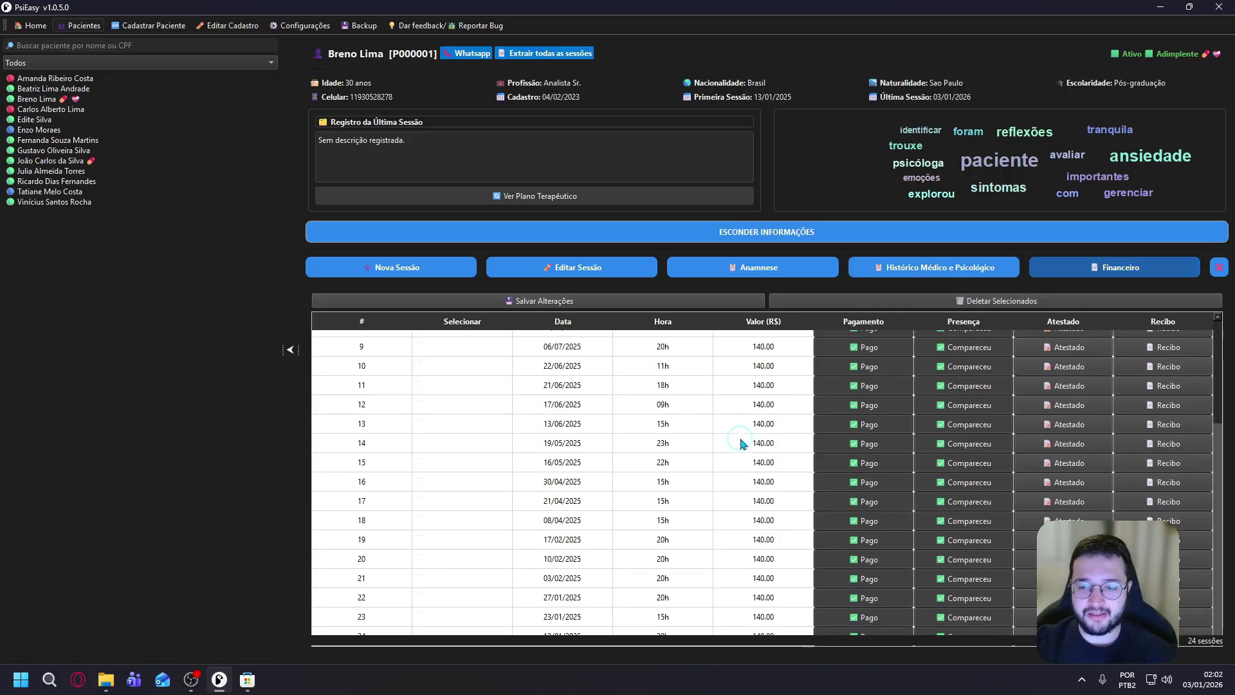
{"action": "scroll", "coordinate": [742, 443], "scroll_direction": "up", "scroll_amount": 3}
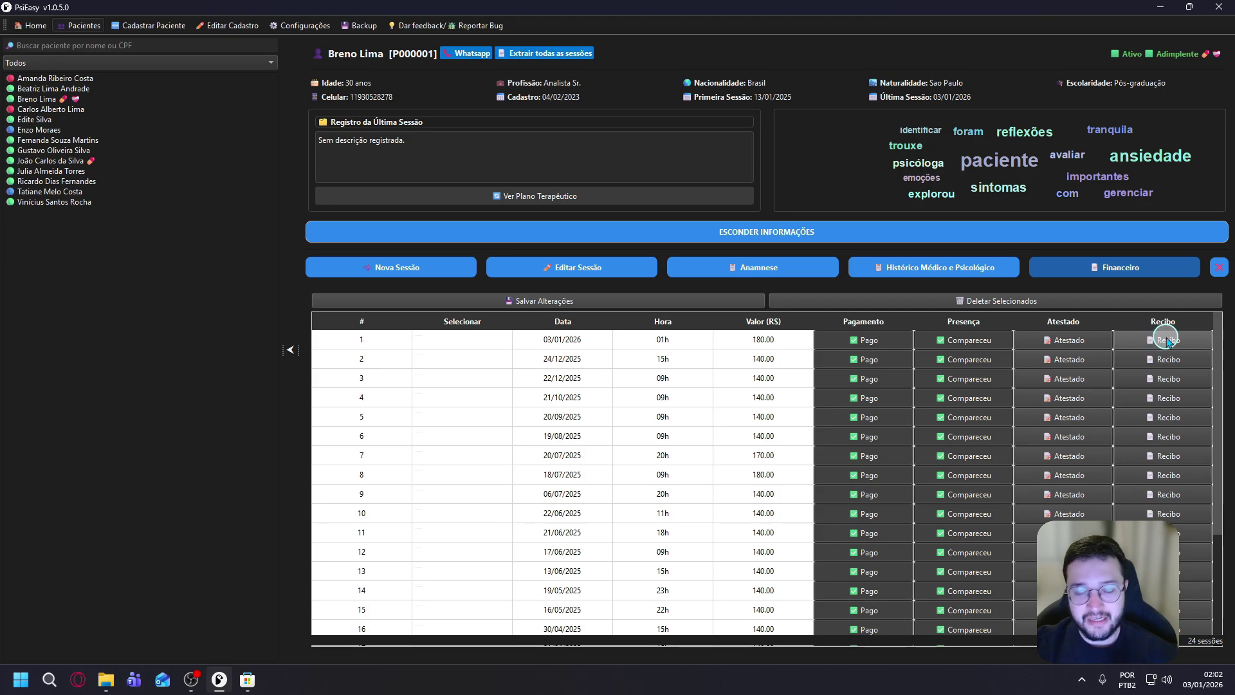
{"action": "left_click", "coordinate": [875, 341]}
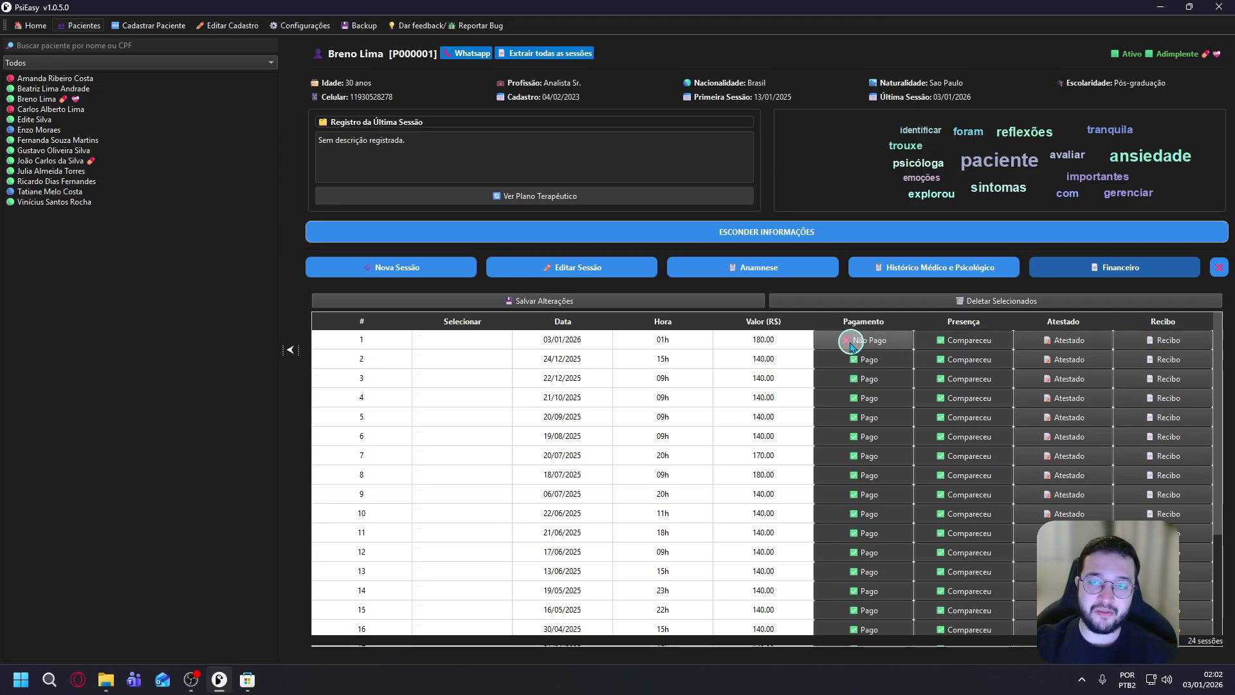
{"action": "left_click", "coordinate": [657, 299]}
{"action": "left_click", "coordinate": [682, 348]}
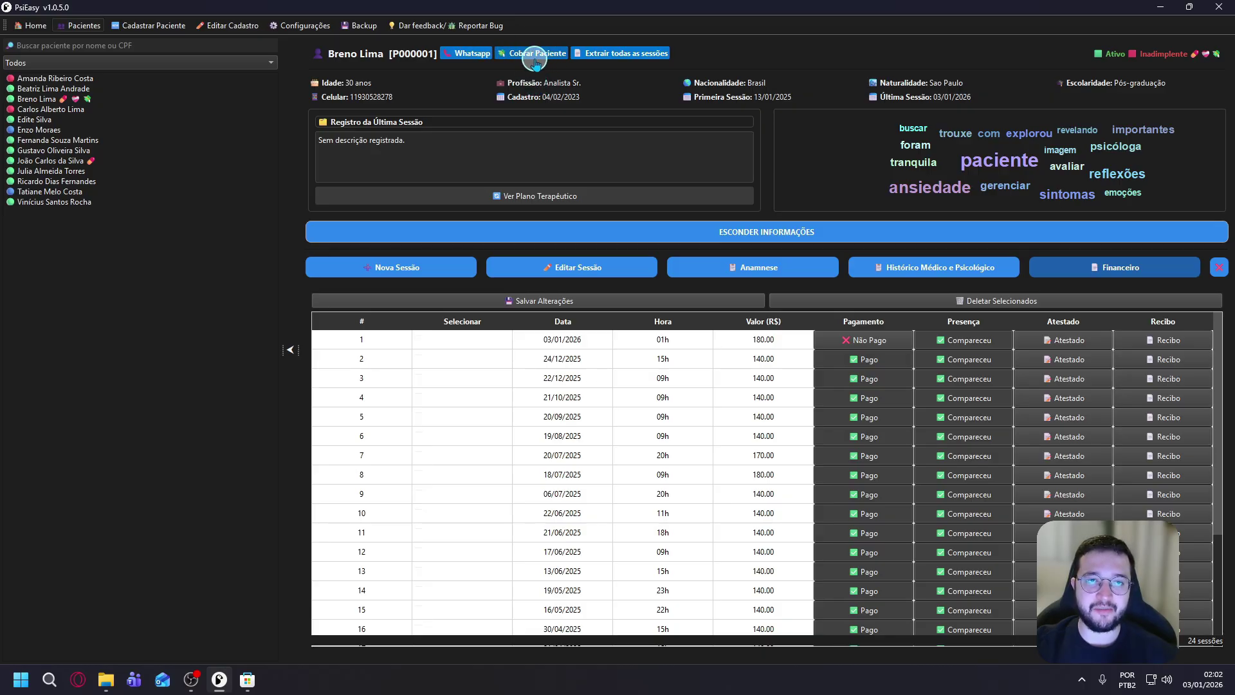
Send a WhatsApp payment reminder, then mark the 03/01/2026 session as Pago and save.
{"action": "left_click", "coordinate": [528, 57]}
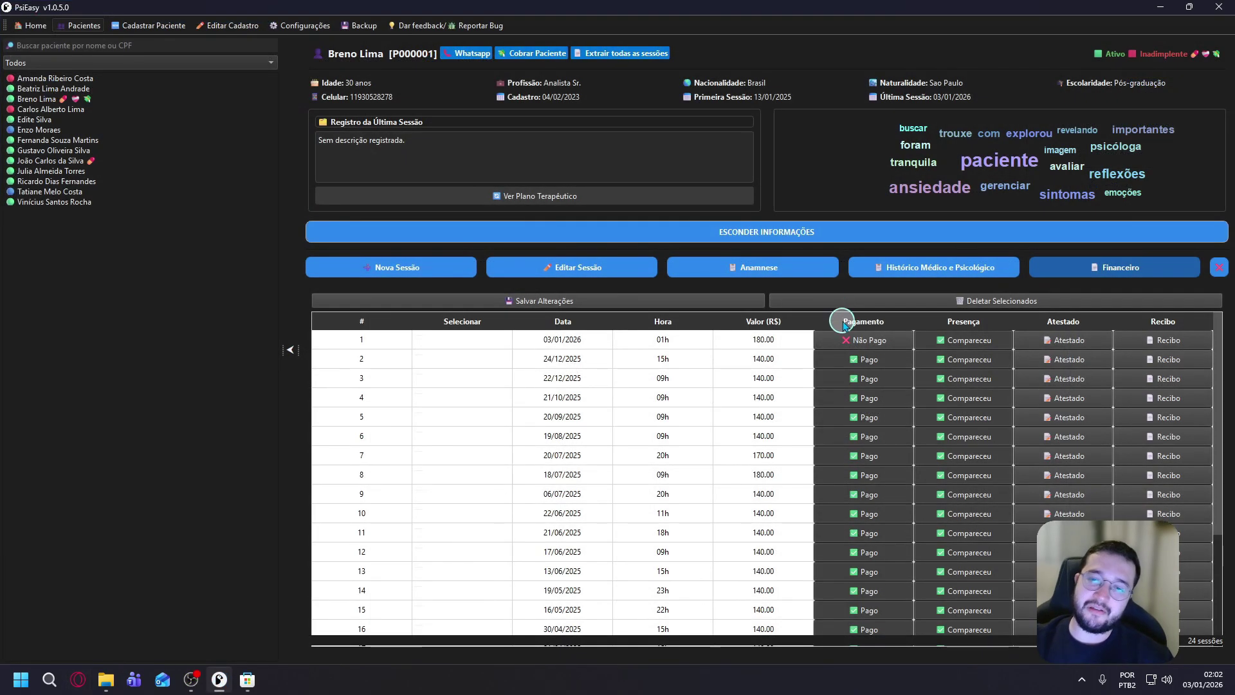
{"action": "left_click", "coordinate": [879, 341]}
{"action": "left_click", "coordinate": [632, 301]}
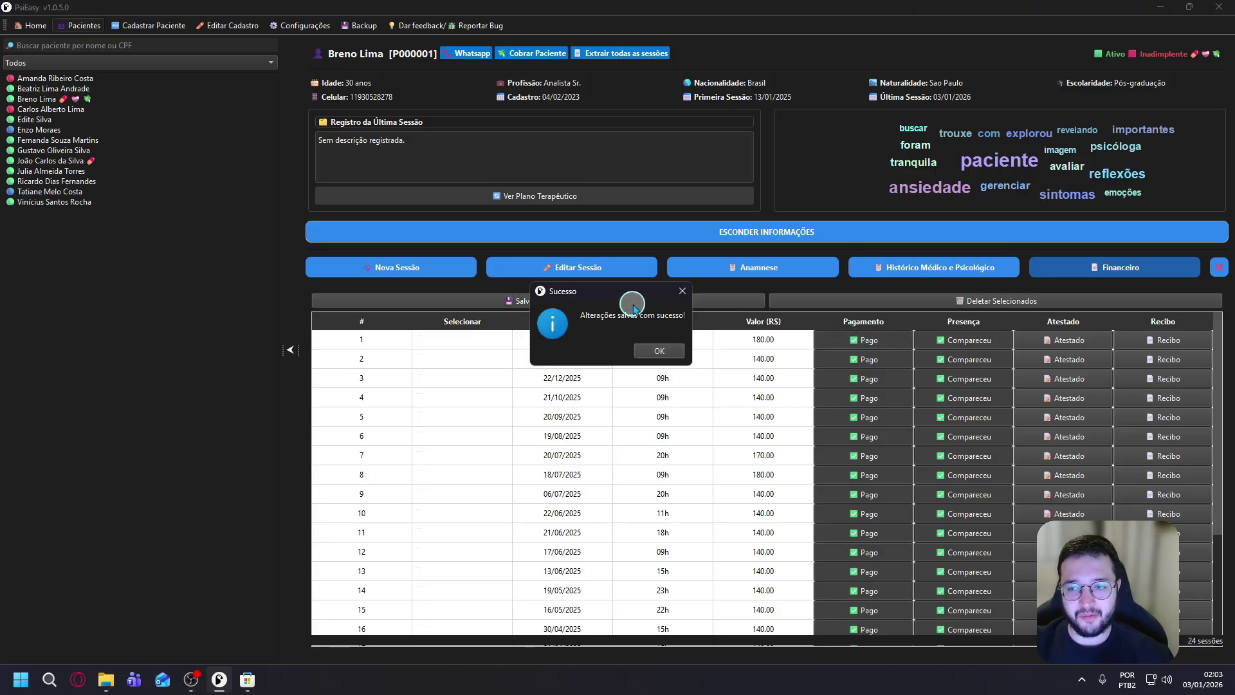
{"action": "left_click", "coordinate": [659, 351]}
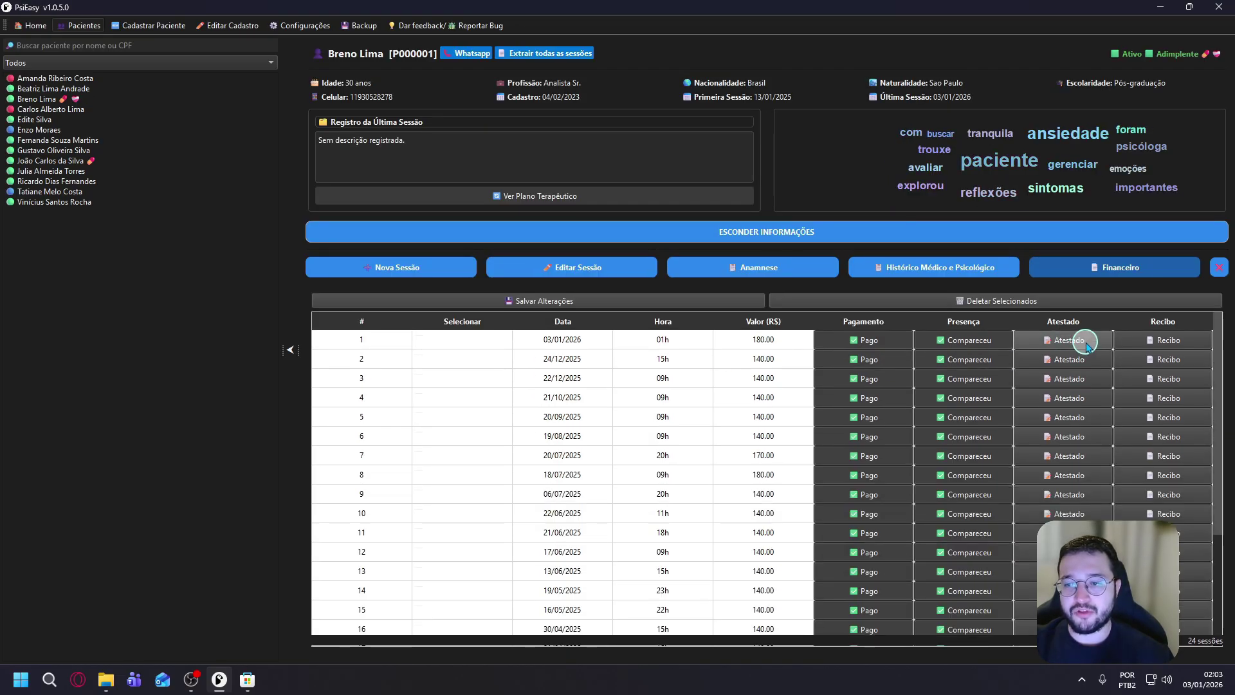
Generate the attendance declaration PDF for the 03/01/2026 session and review it in Opera.
{"action": "left_click", "coordinate": [1086, 345]}
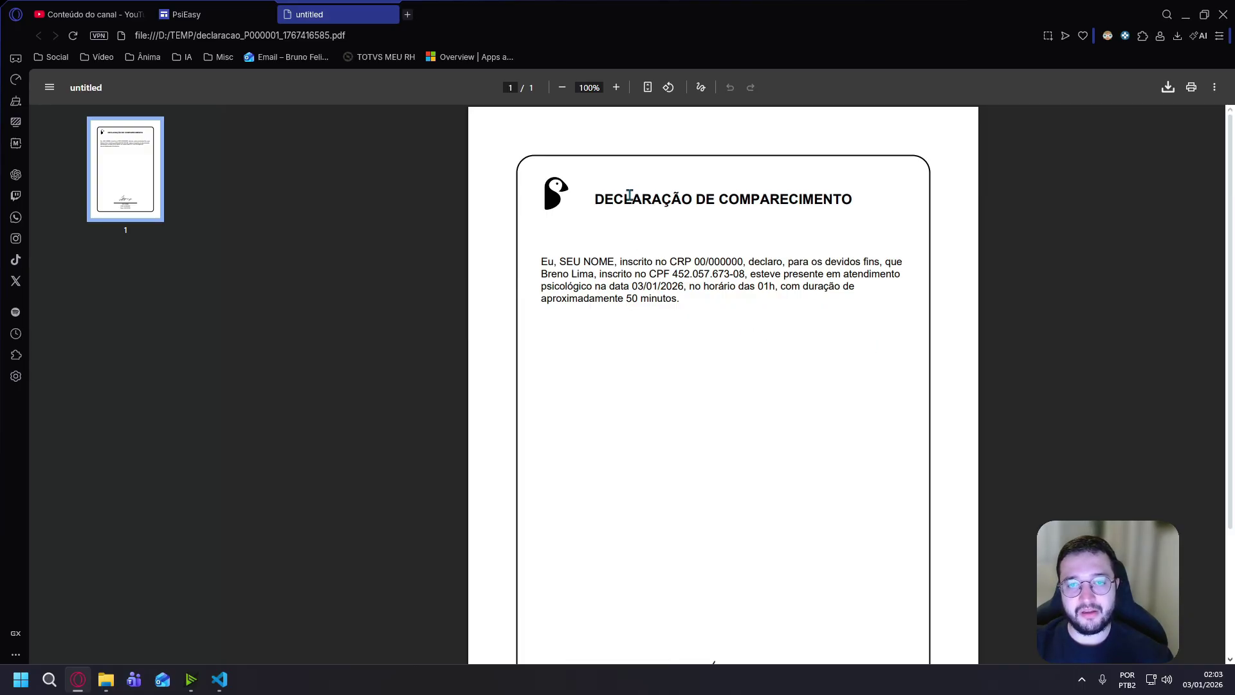
{"action": "scroll", "coordinate": [752, 323], "scroll_direction": "down", "scroll_amount": 3}
{"action": "scroll", "coordinate": [764, 382], "scroll_direction": "up", "scroll_amount": 3}
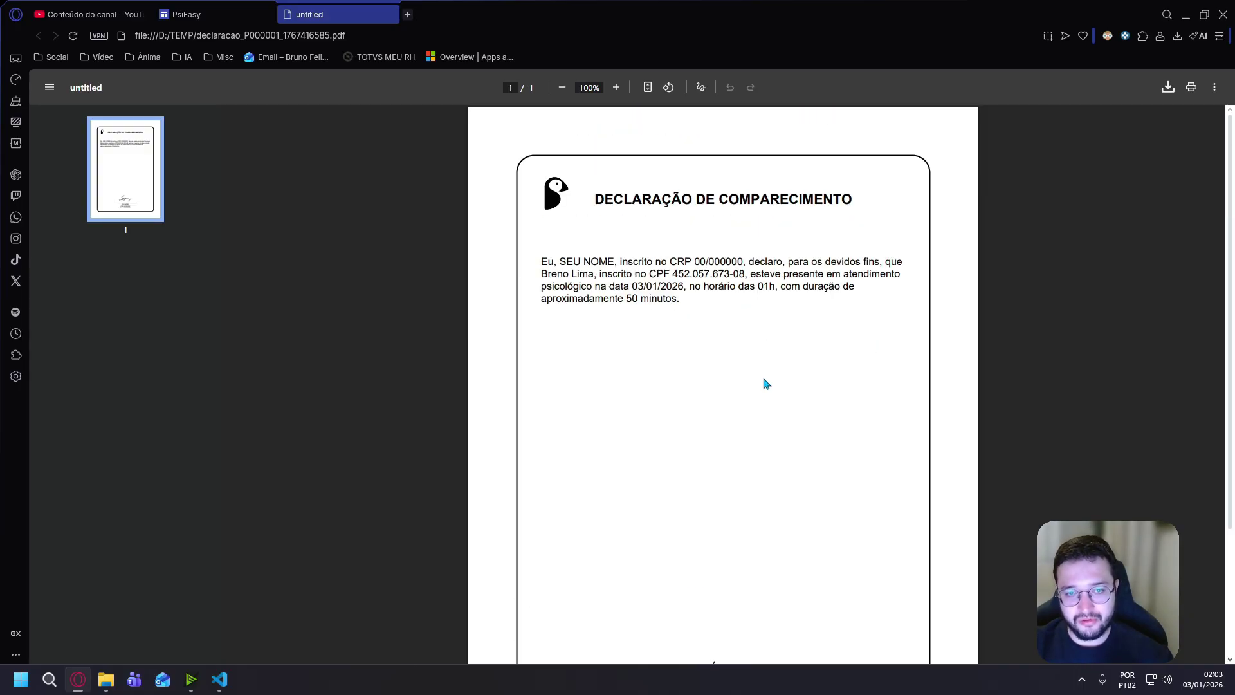
Generate and review the R$ 180,00 payment receipt PDF, then return to PsiEasy's desktop.
{"action": "key", "text": "ctrl+super+Left"}
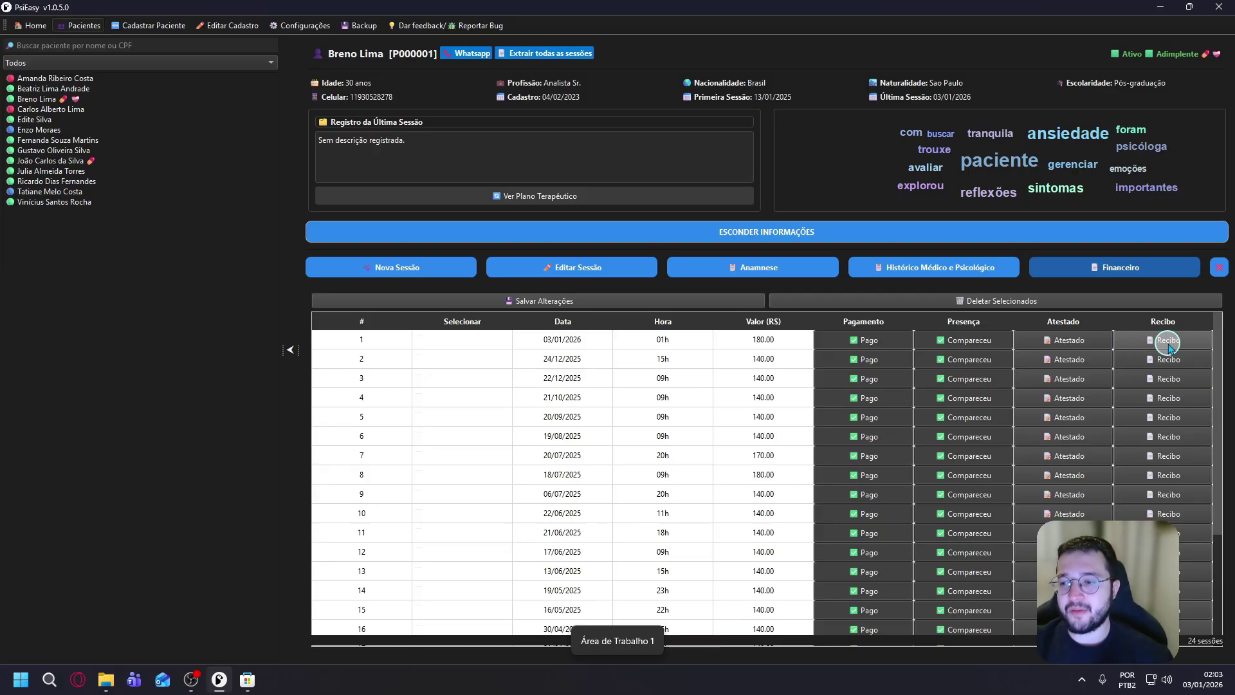
{"action": "left_click", "coordinate": [1178, 341]}
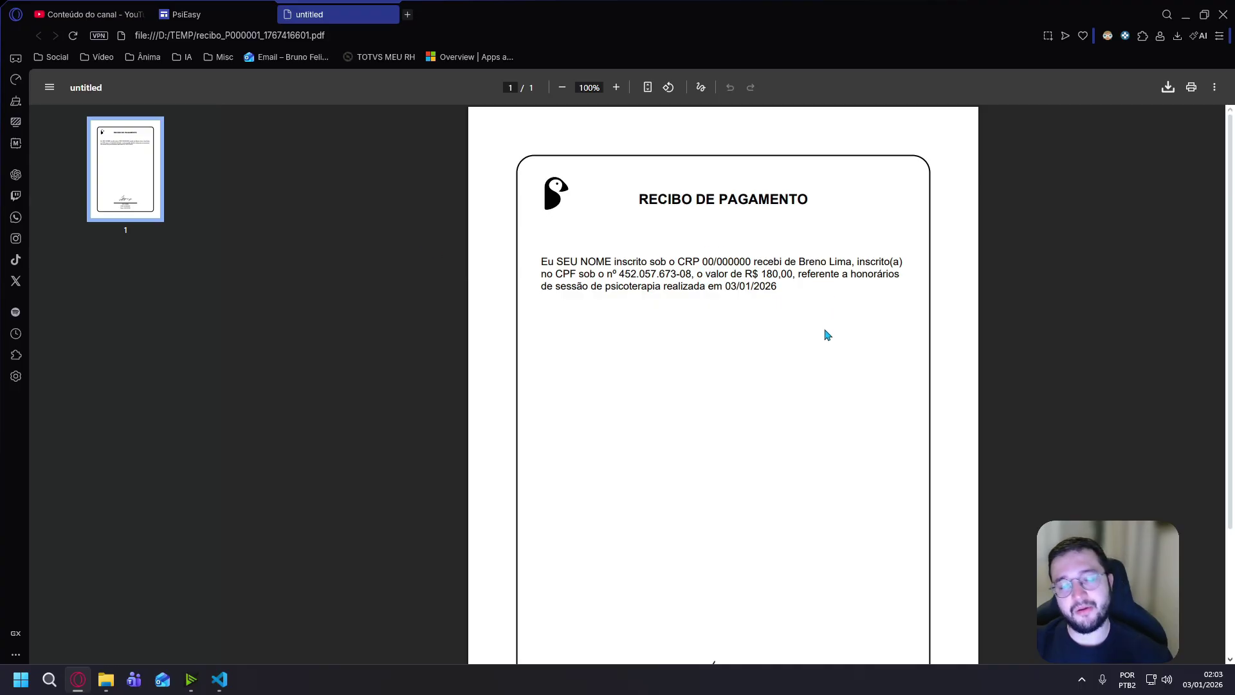
{"action": "scroll", "coordinate": [827, 335], "scroll_direction": "down", "scroll_amount": 3}
{"action": "scroll", "coordinate": [827, 335], "scroll_direction": "up", "scroll_amount": 3}
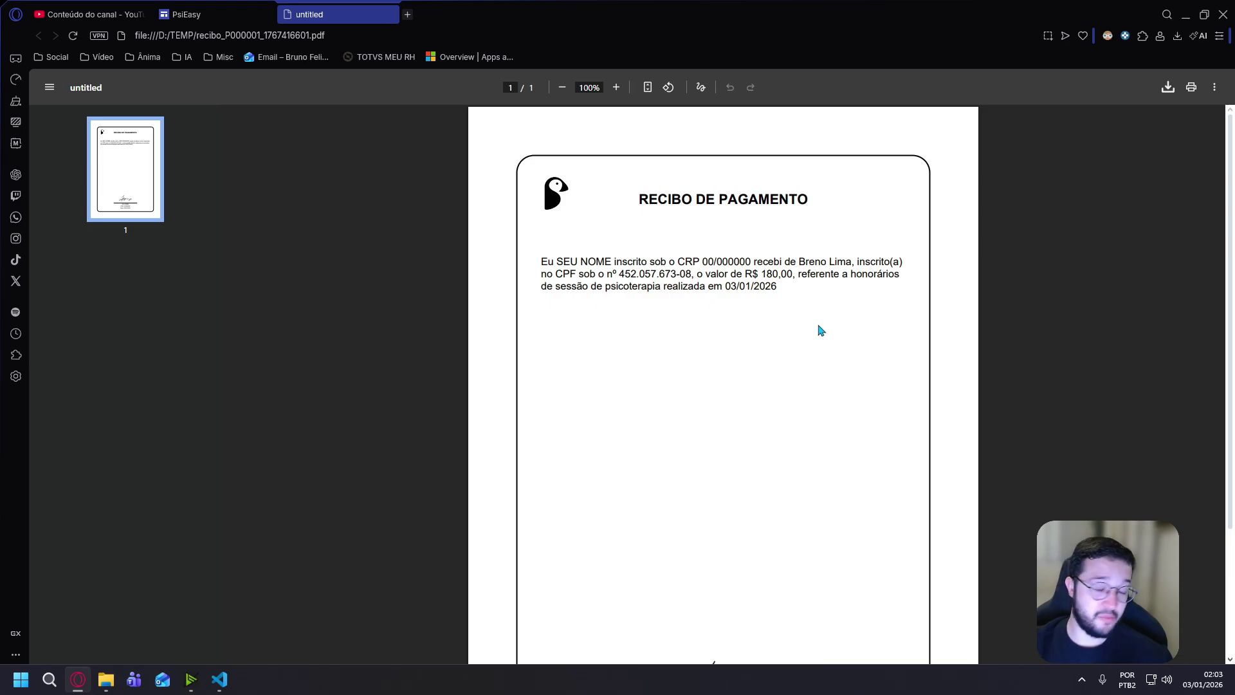
{"action": "key", "text": "super+Tab"}
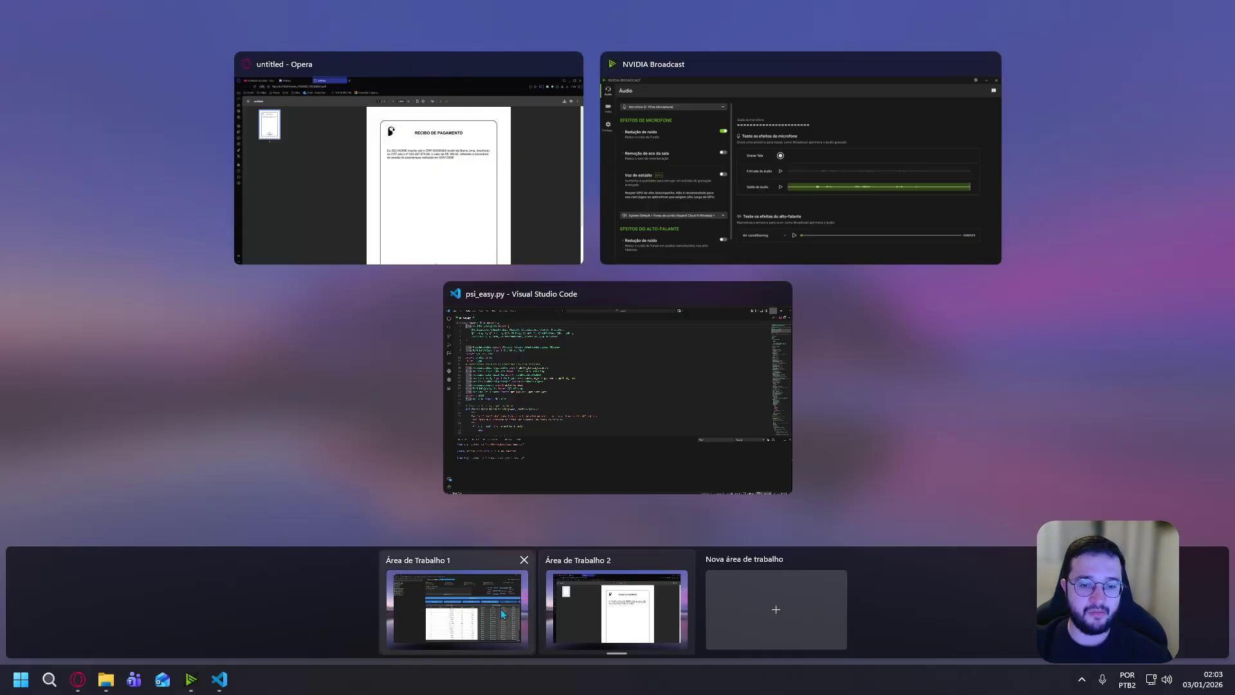
{"action": "left_click", "coordinate": [455, 605]}
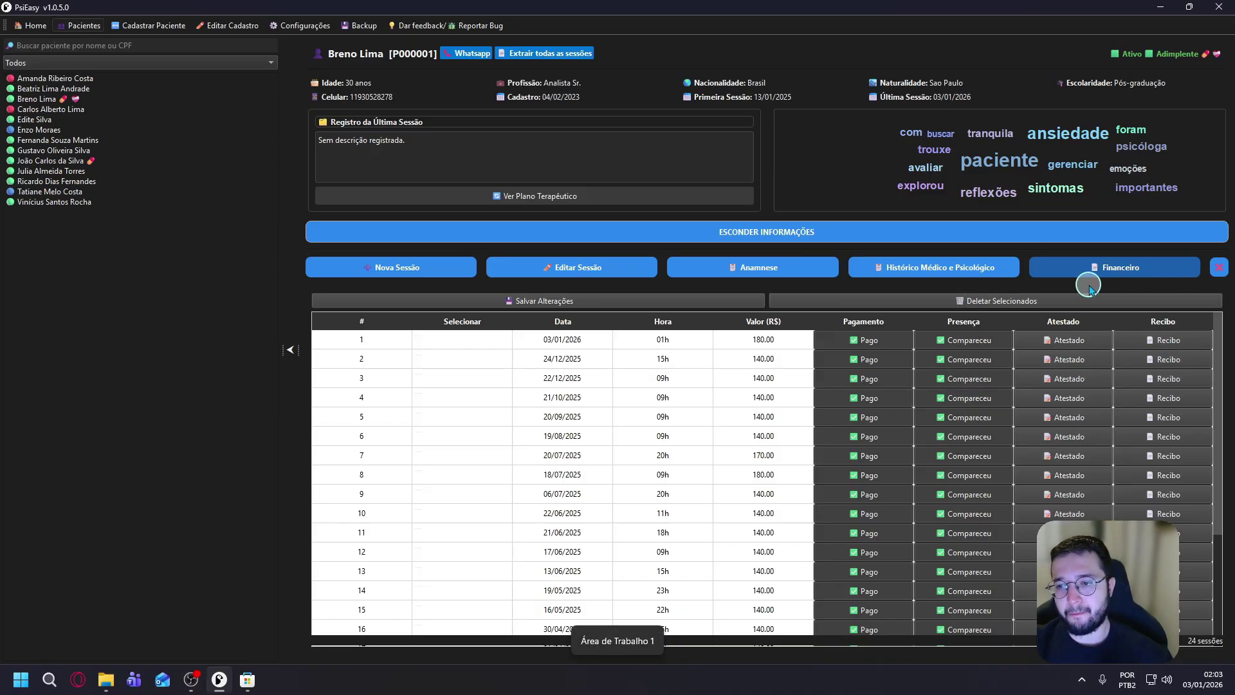
{"action": "left_click", "coordinate": [536, 302]}
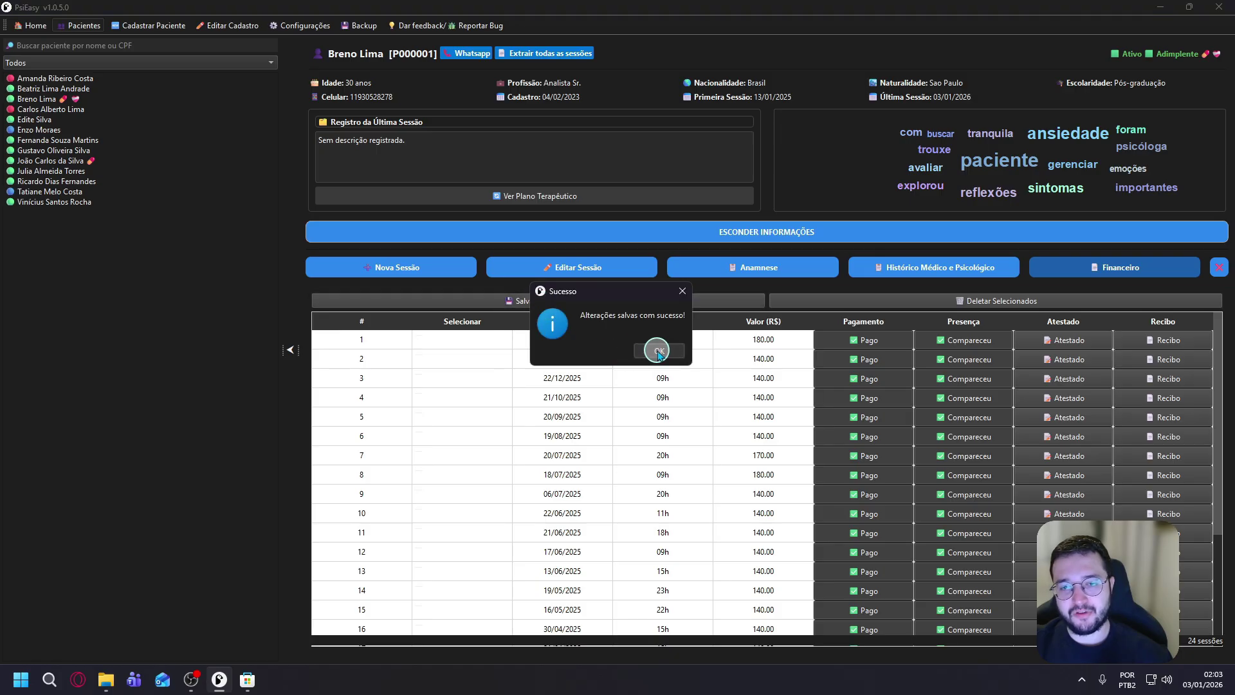
{"action": "left_click", "coordinate": [689, 350]}
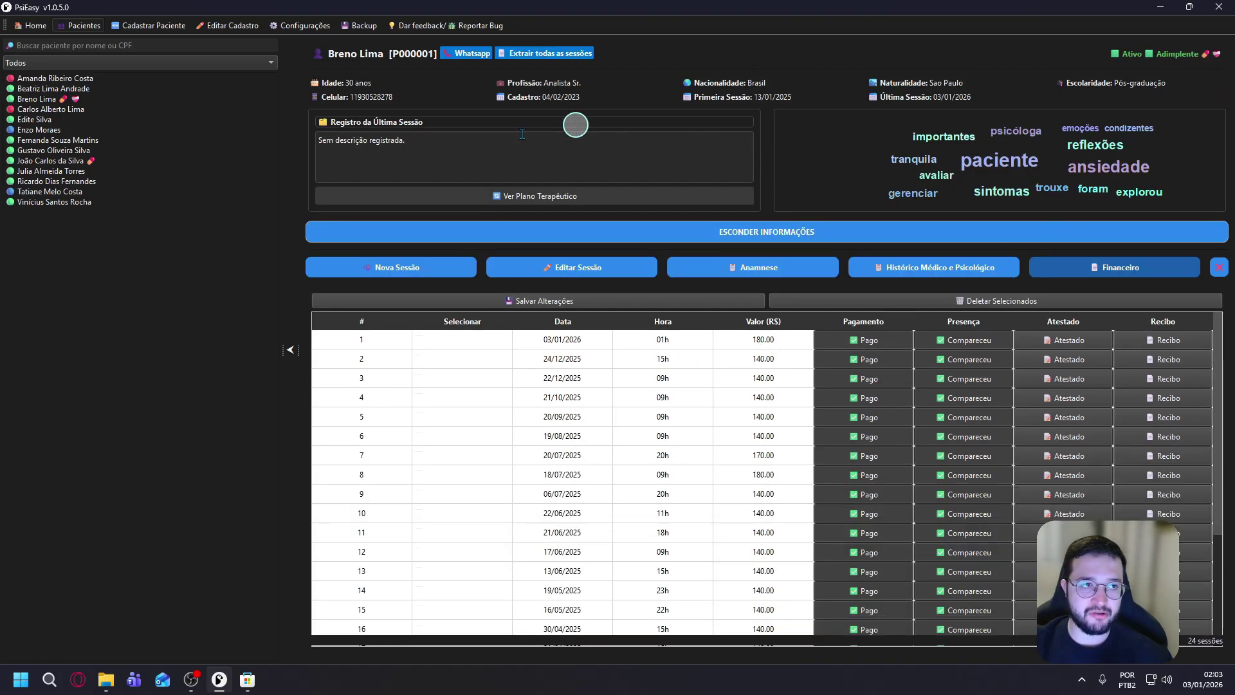
{"action": "left_click", "coordinate": [245, 26]}
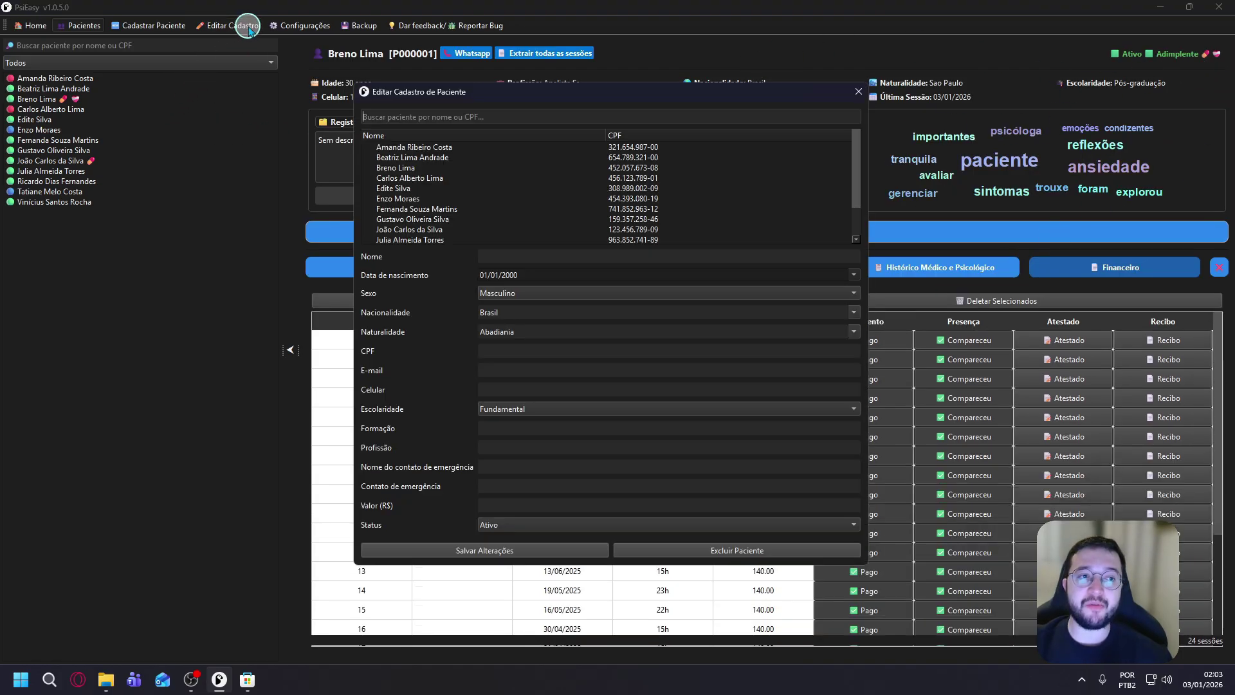
{"action": "left_click", "coordinate": [395, 168]}
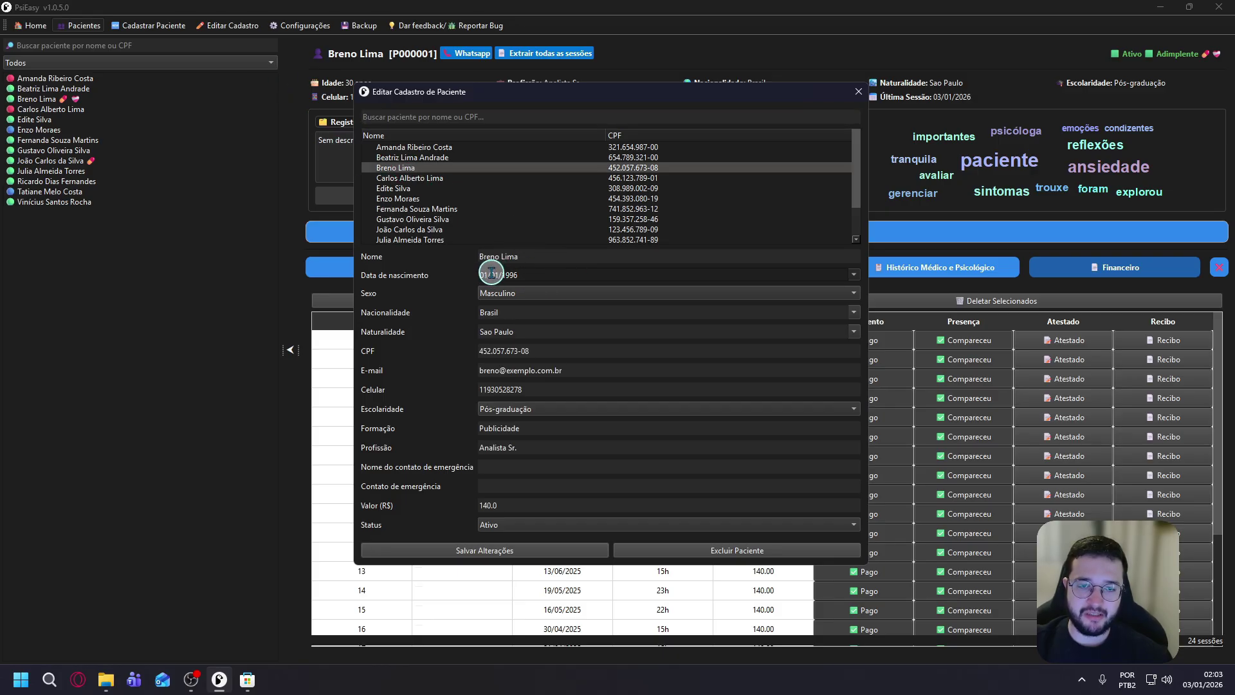
{"action": "left_click", "coordinate": [491, 274]}
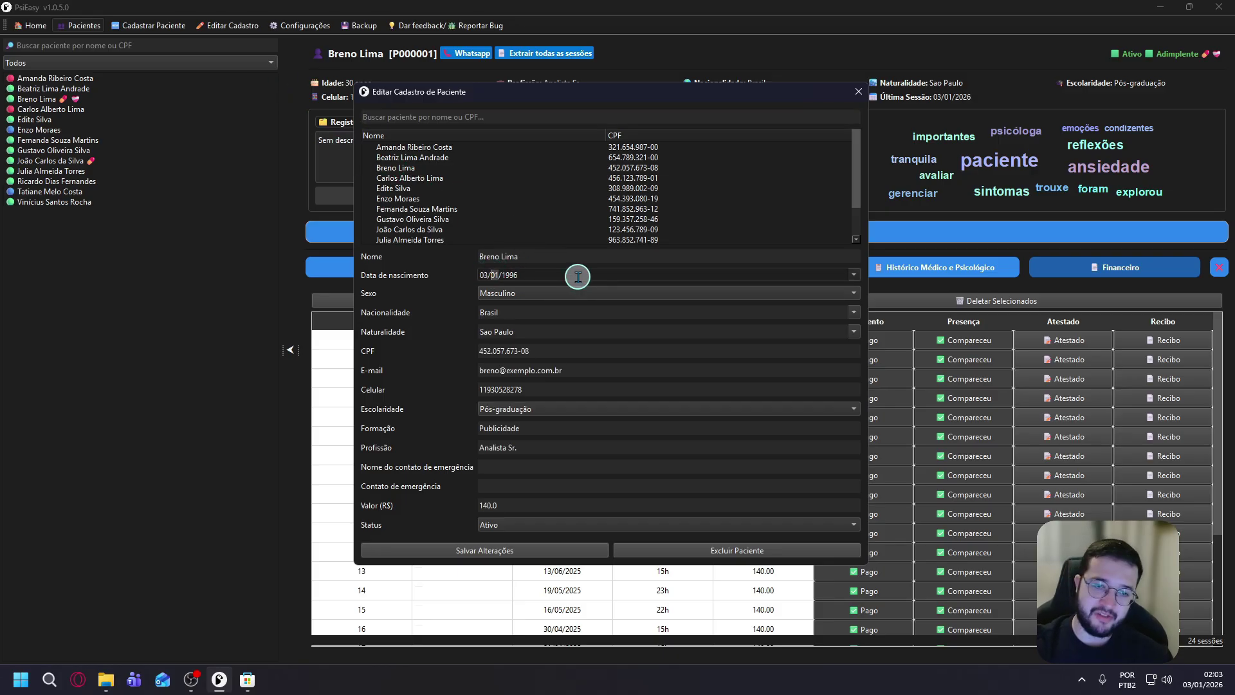
{"action": "left_click", "coordinate": [525, 547]}
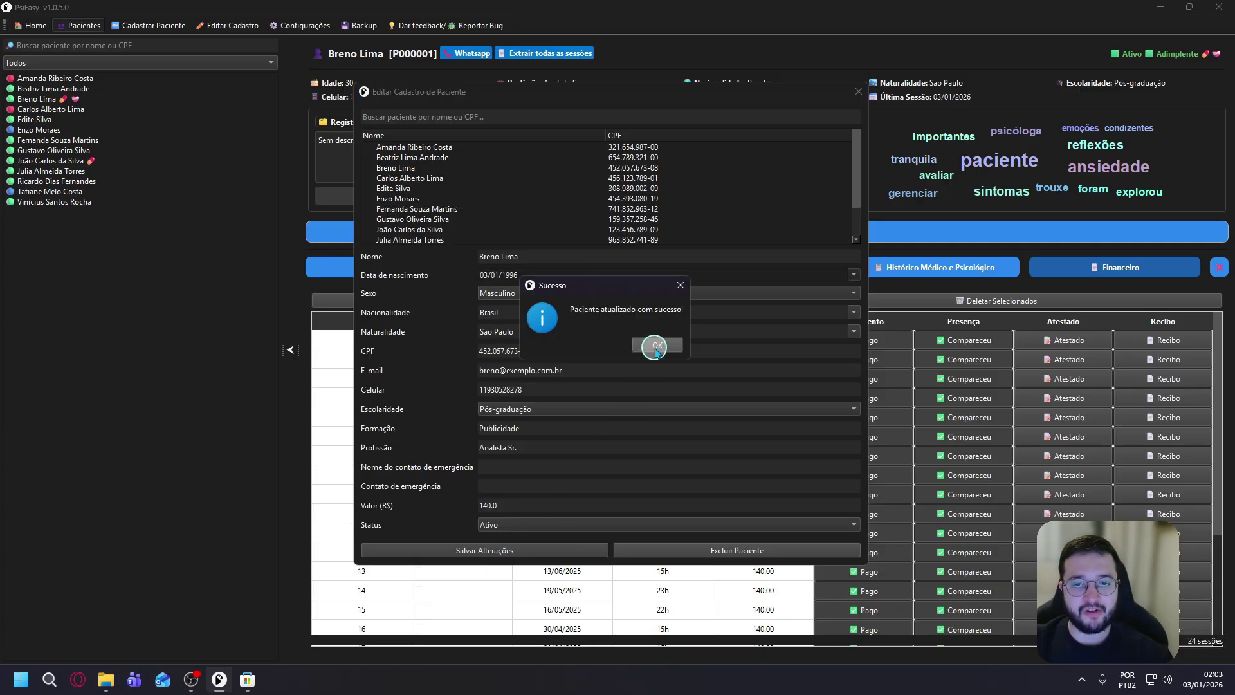
{"action": "left_click", "coordinate": [654, 348]}
{"action": "left_click", "coordinate": [858, 91]}
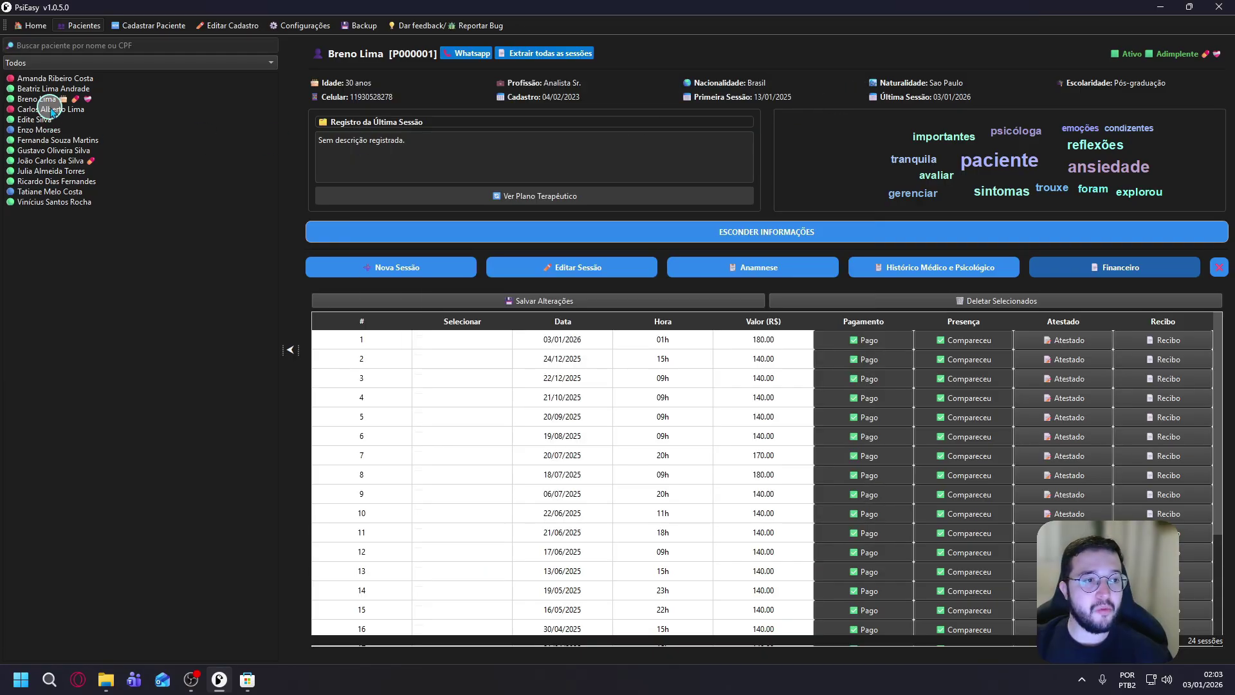
{"action": "left_click", "coordinate": [58, 100]}
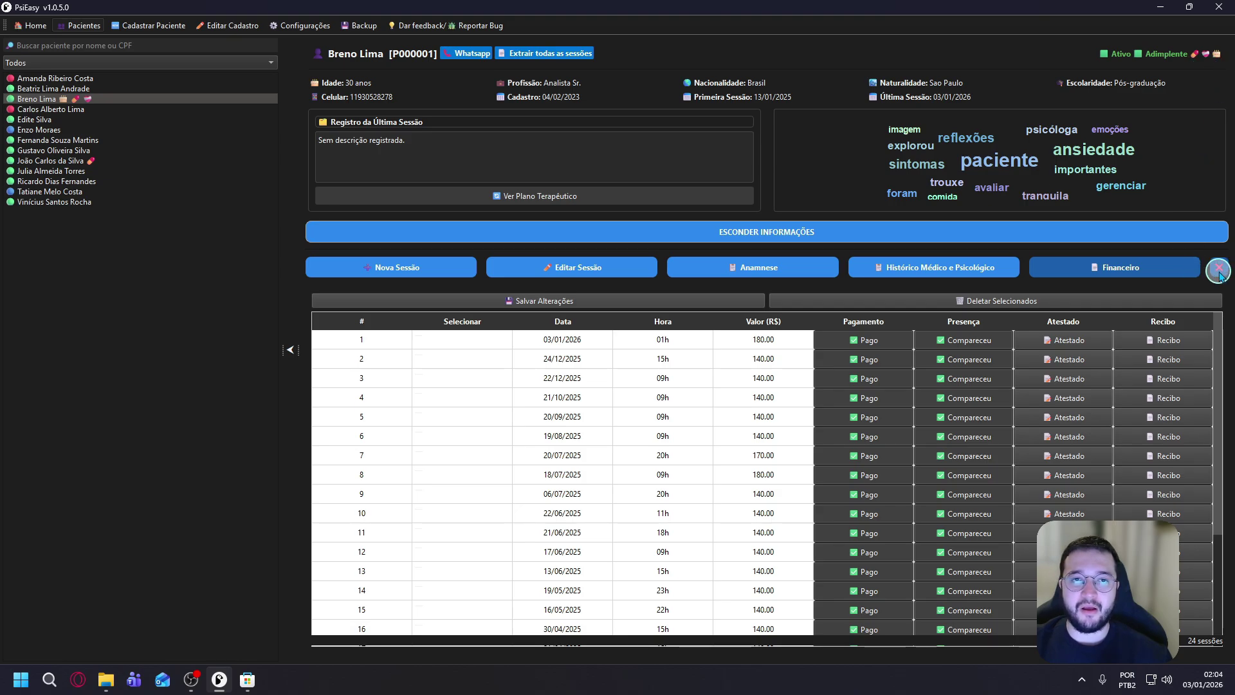
Close the Financeiro table and show the Home dashboard for 2026: 13 patients, 53 sessions.
{"action": "left_click", "coordinate": [1219, 271]}
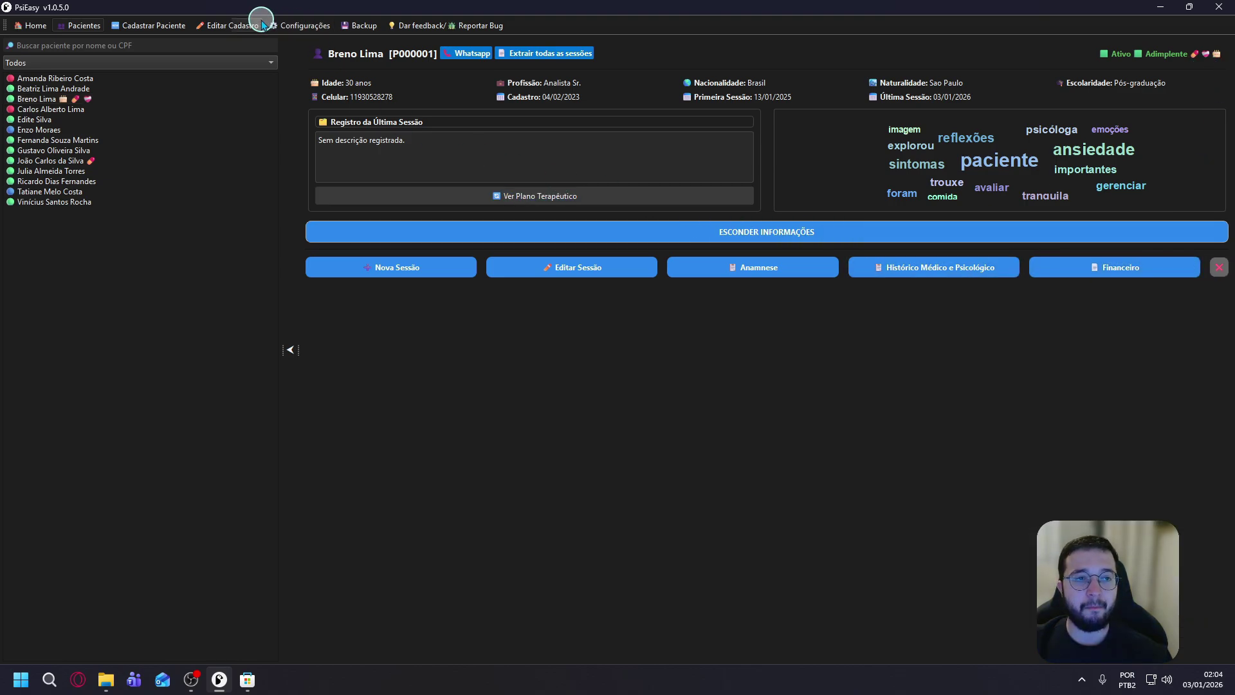
{"action": "left_click", "coordinate": [31, 26]}
{"action": "left_click", "coordinate": [428, 127]}
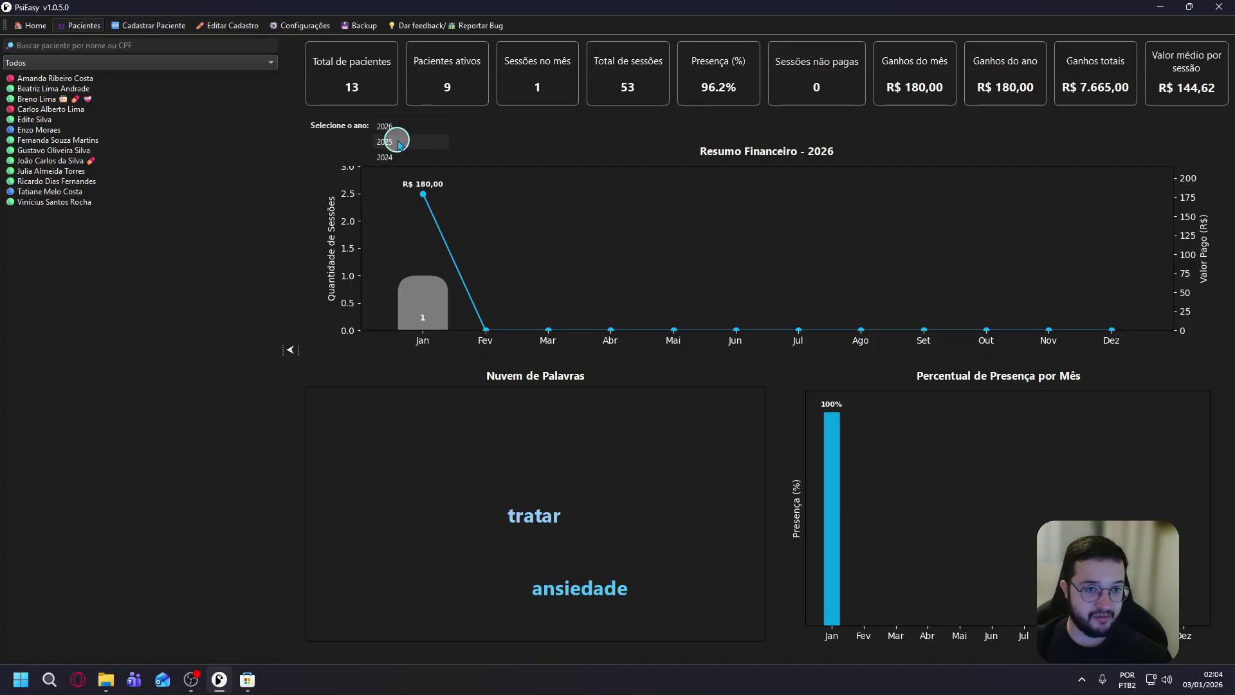
{"action": "left_click", "coordinate": [527, 133]}
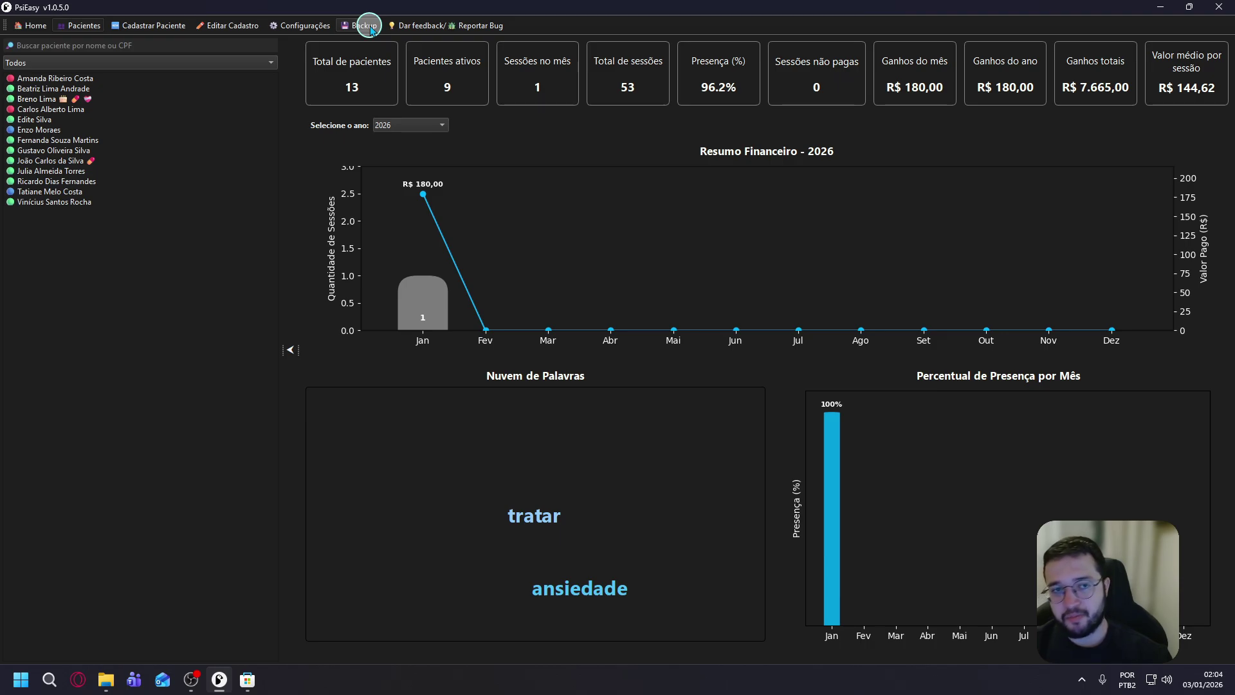
Back up the PsiEasy database to the Imagens folder and acknowledge the Backup concluído message.
{"action": "left_click", "coordinate": [371, 27]}
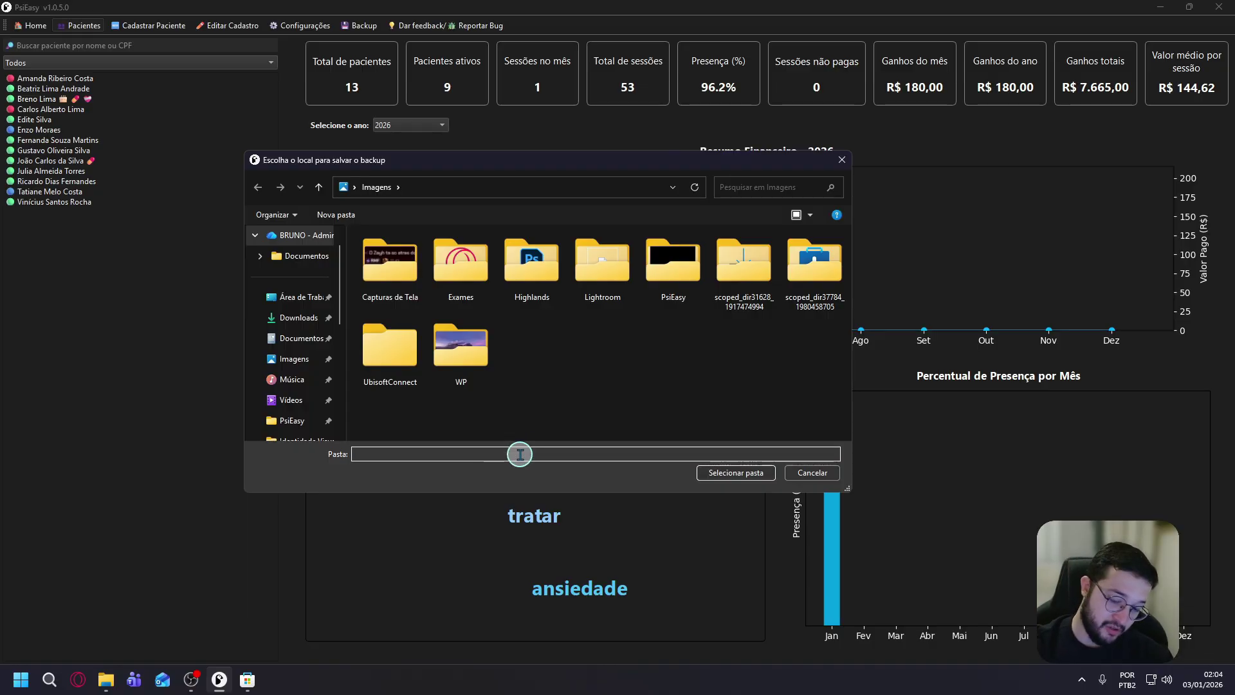
{"action": "left_click", "coordinate": [731, 474]}
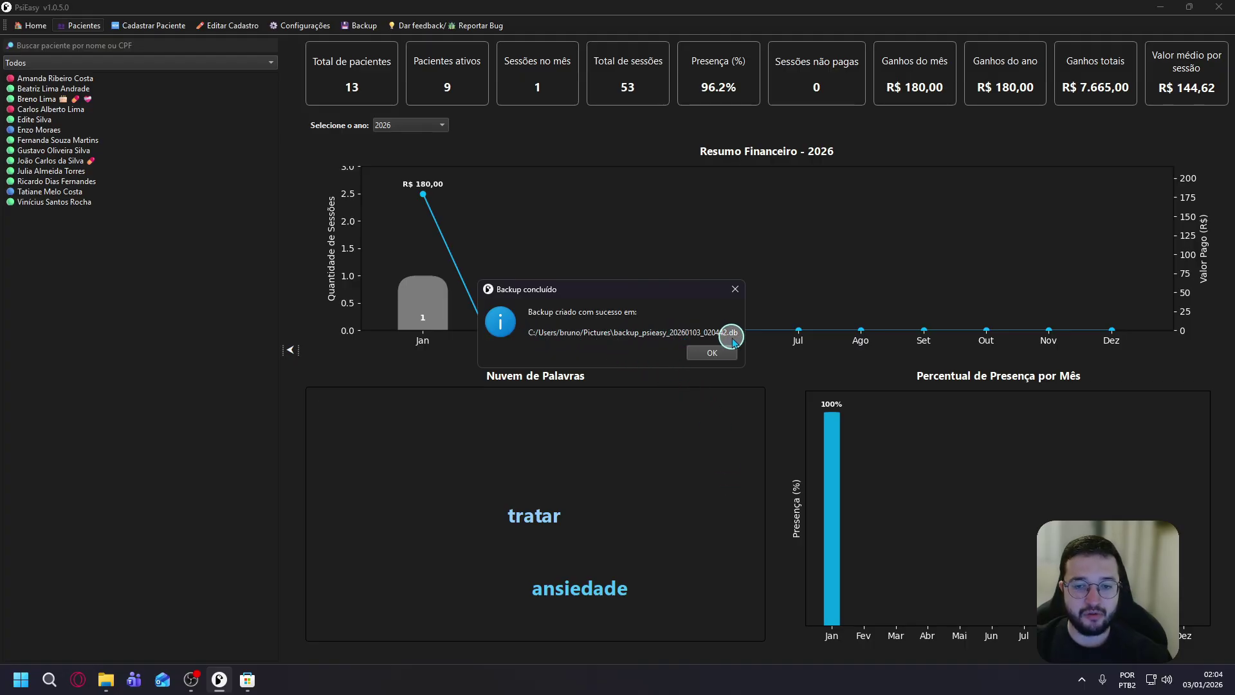
{"action": "left_click", "coordinate": [713, 352]}
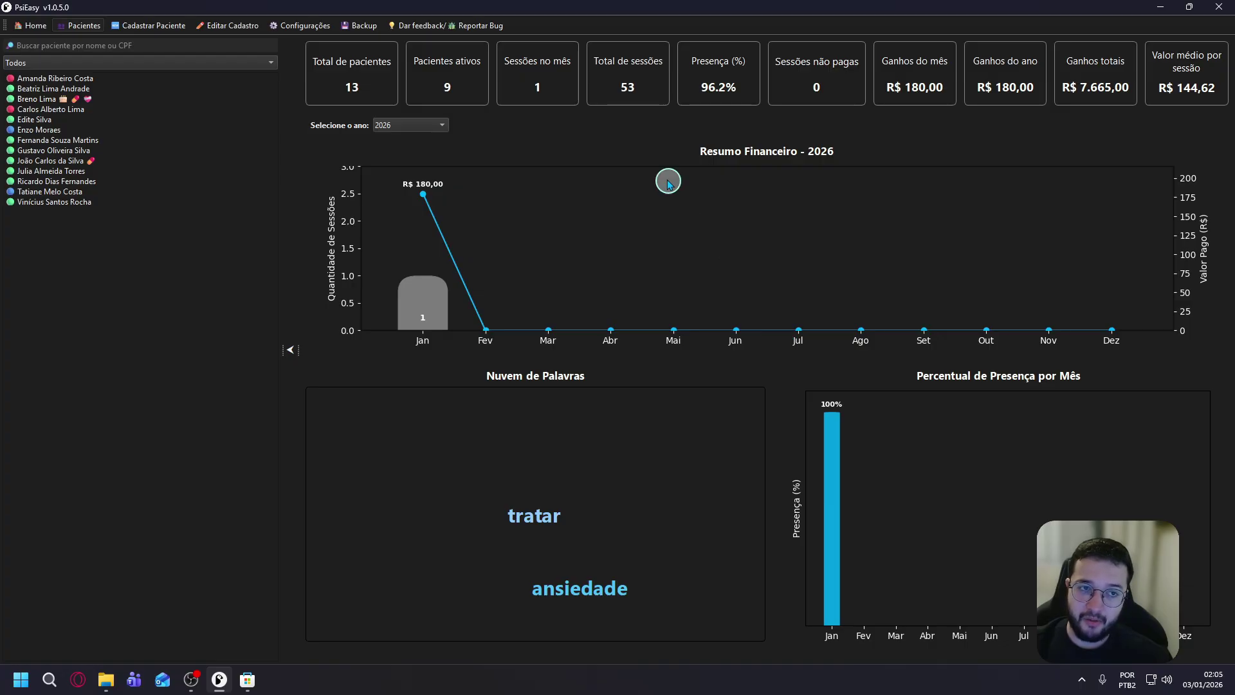
Switch the dashboard statistics to the year 2025.
{"action": "left_click", "coordinate": [393, 143]}
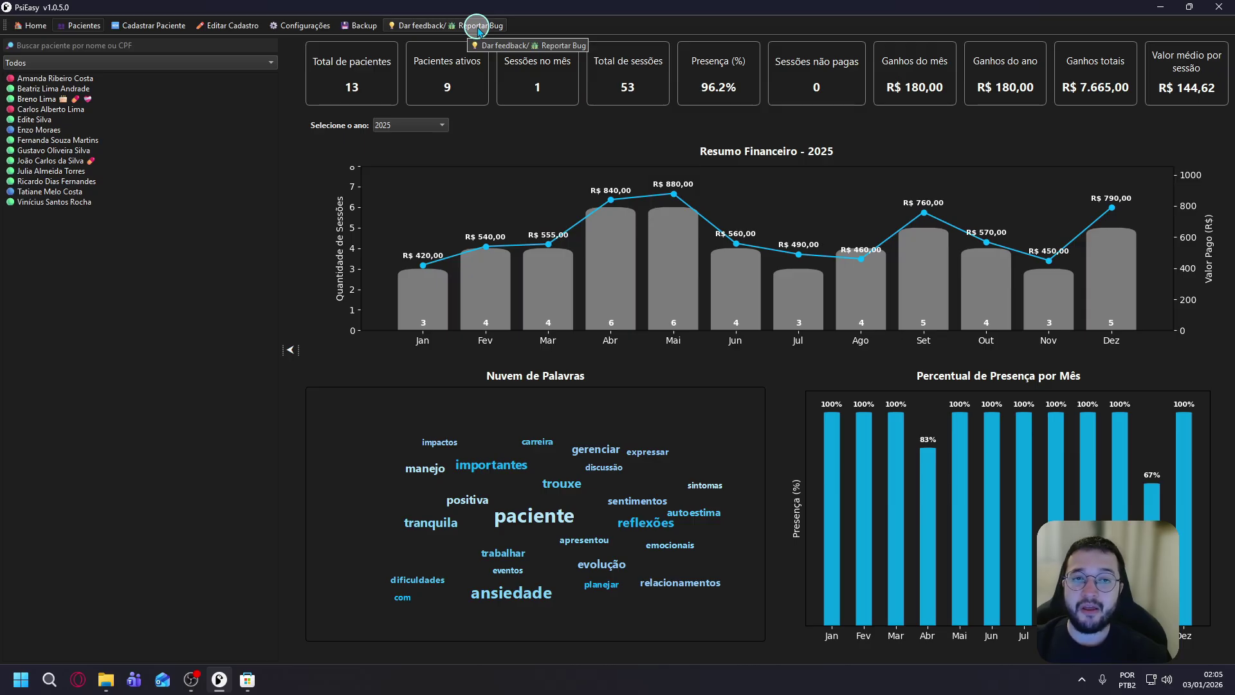
Open the Dar feedback/Reportar Bug form in the web browser.
{"action": "left_click", "coordinate": [479, 28]}
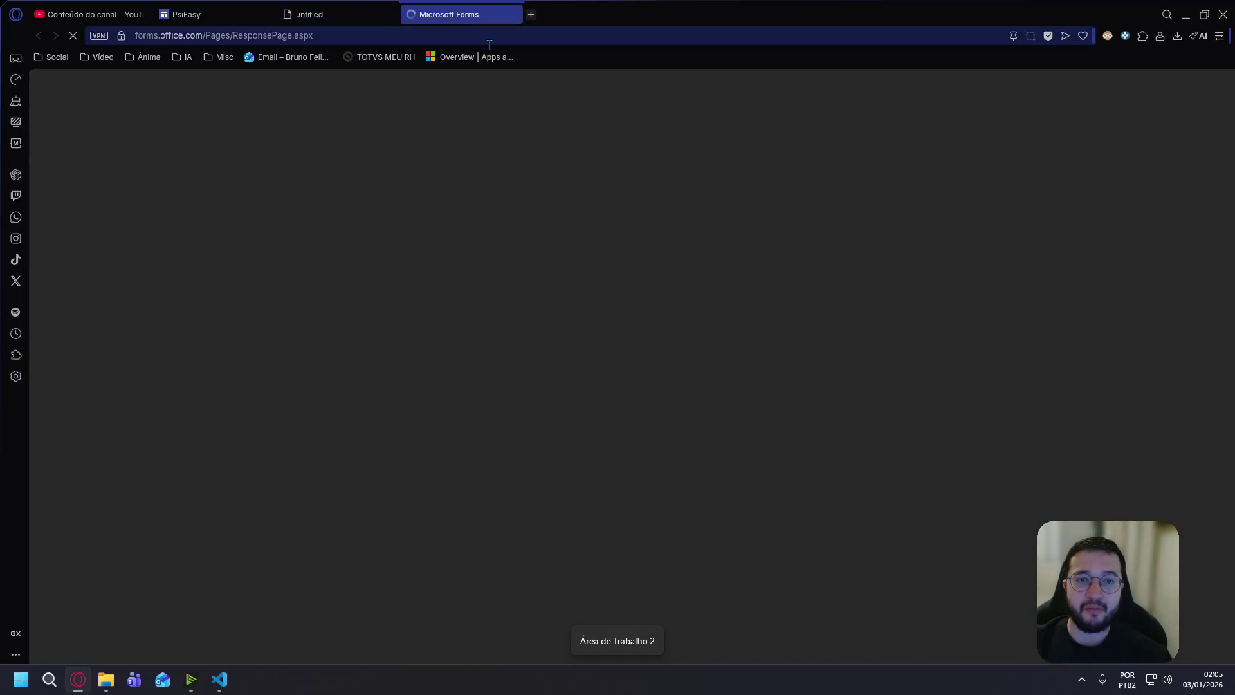